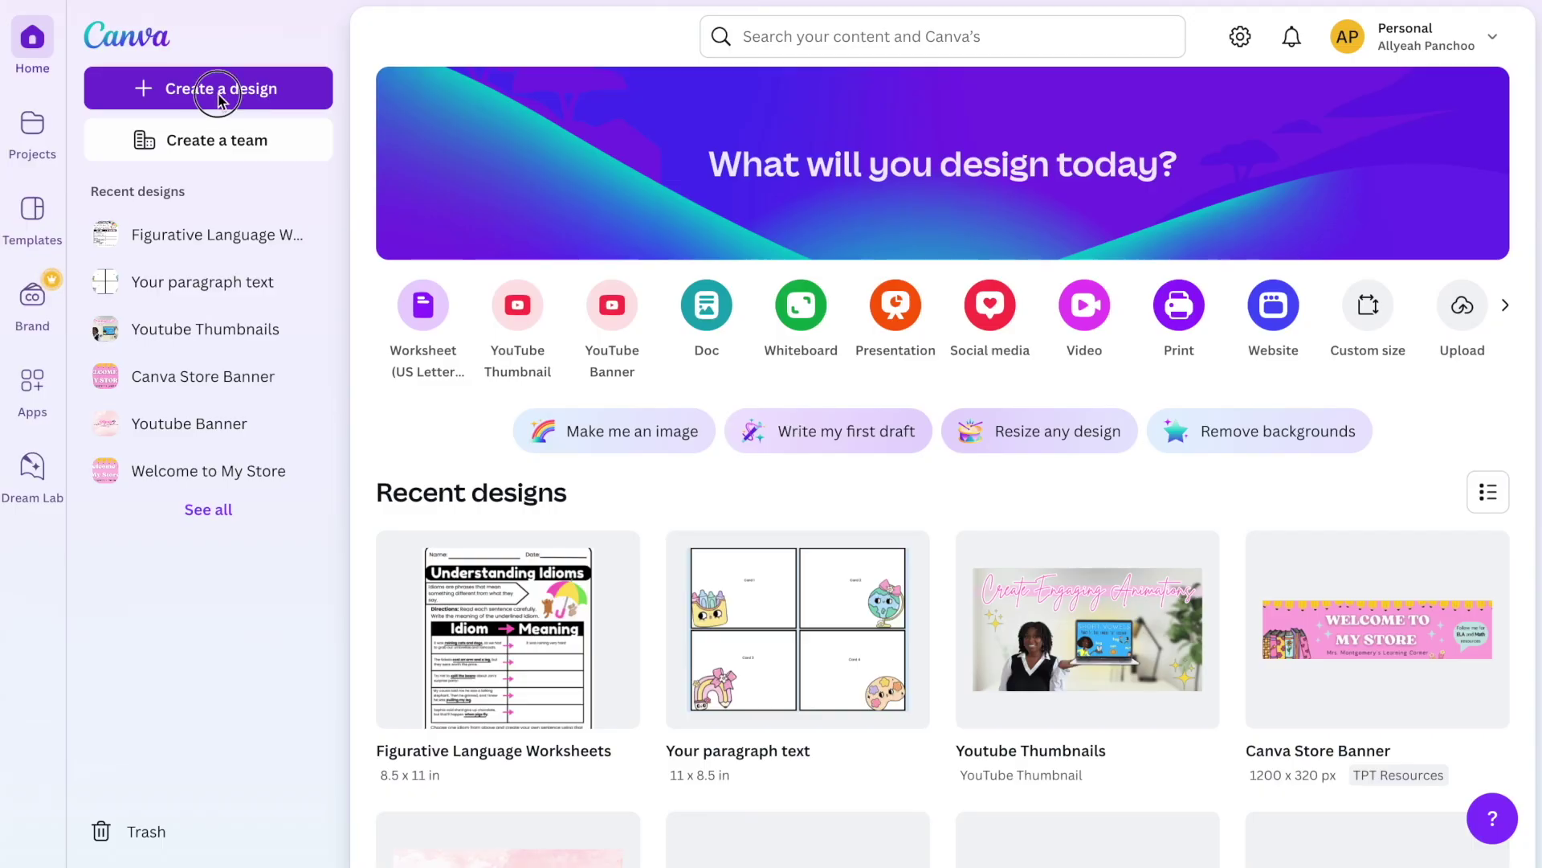
- Create a new custom-size design 8.5 in wide and 11 in high
click(218, 96)
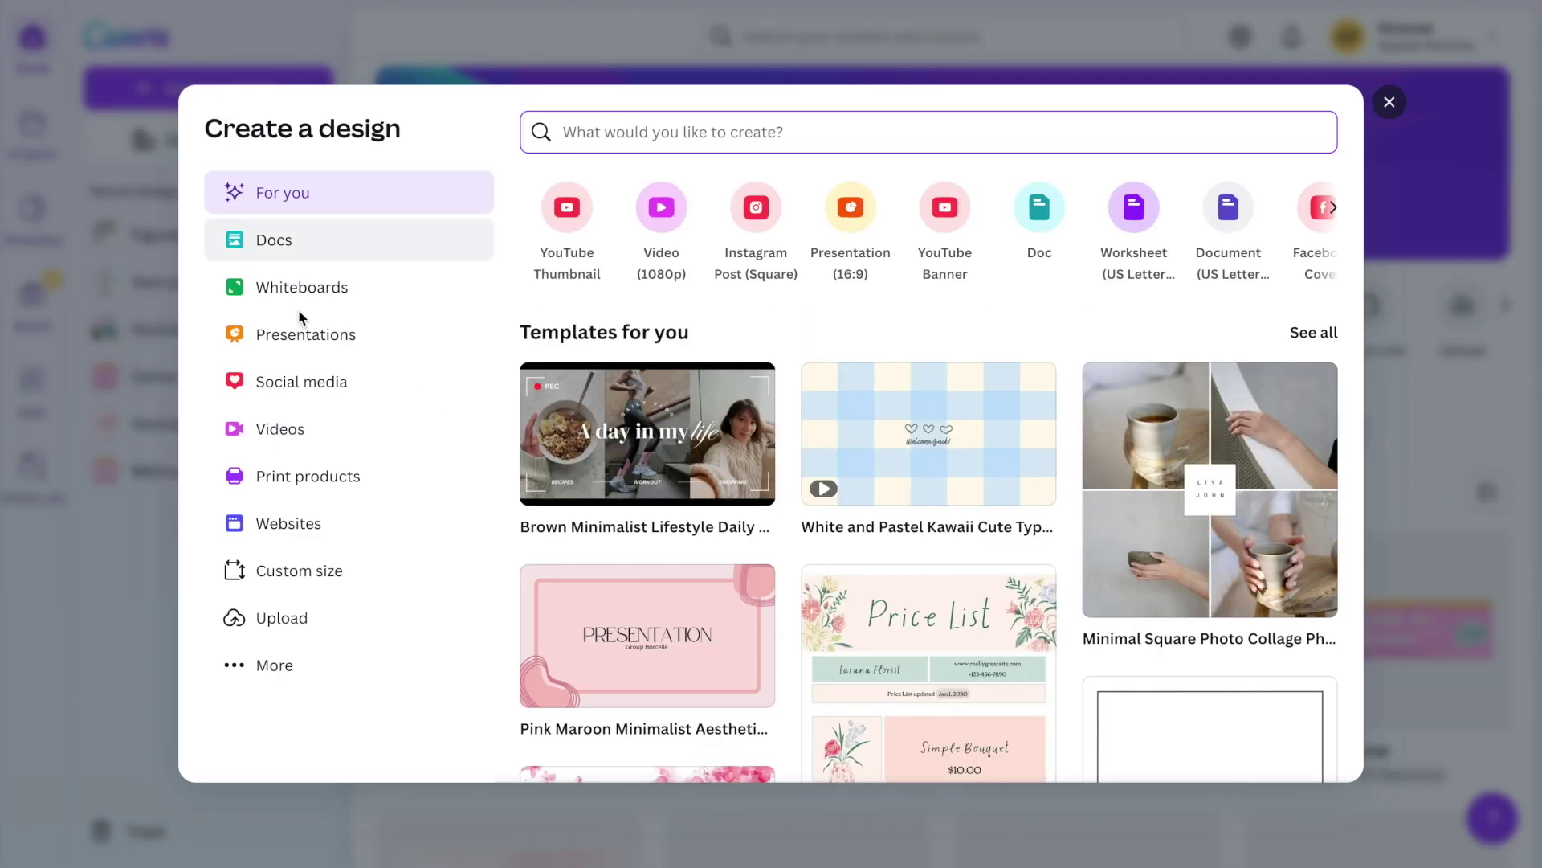
click(300, 572)
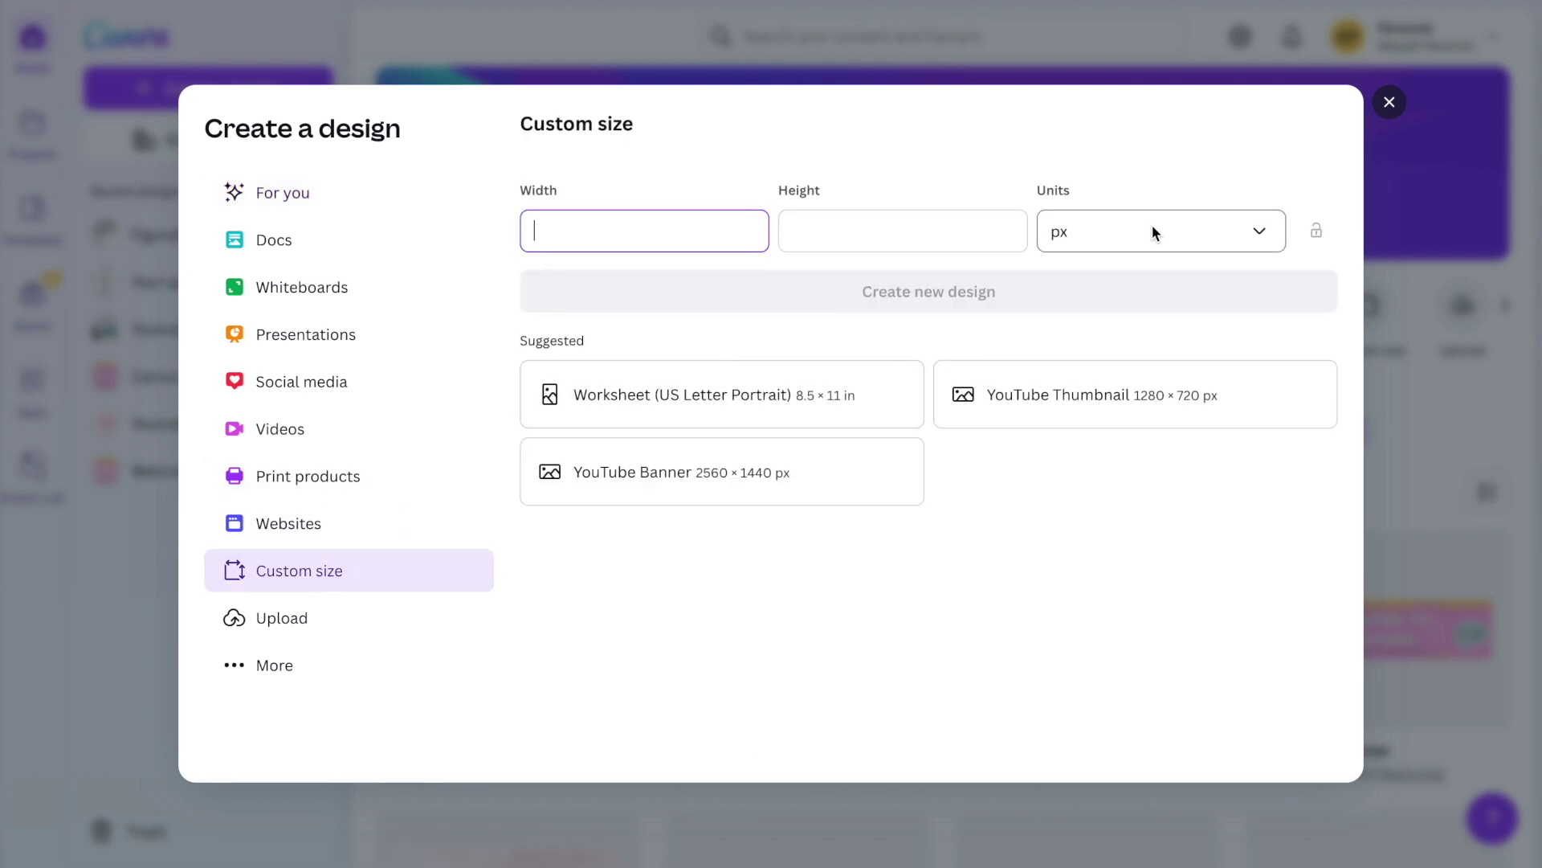
click(1260, 236)
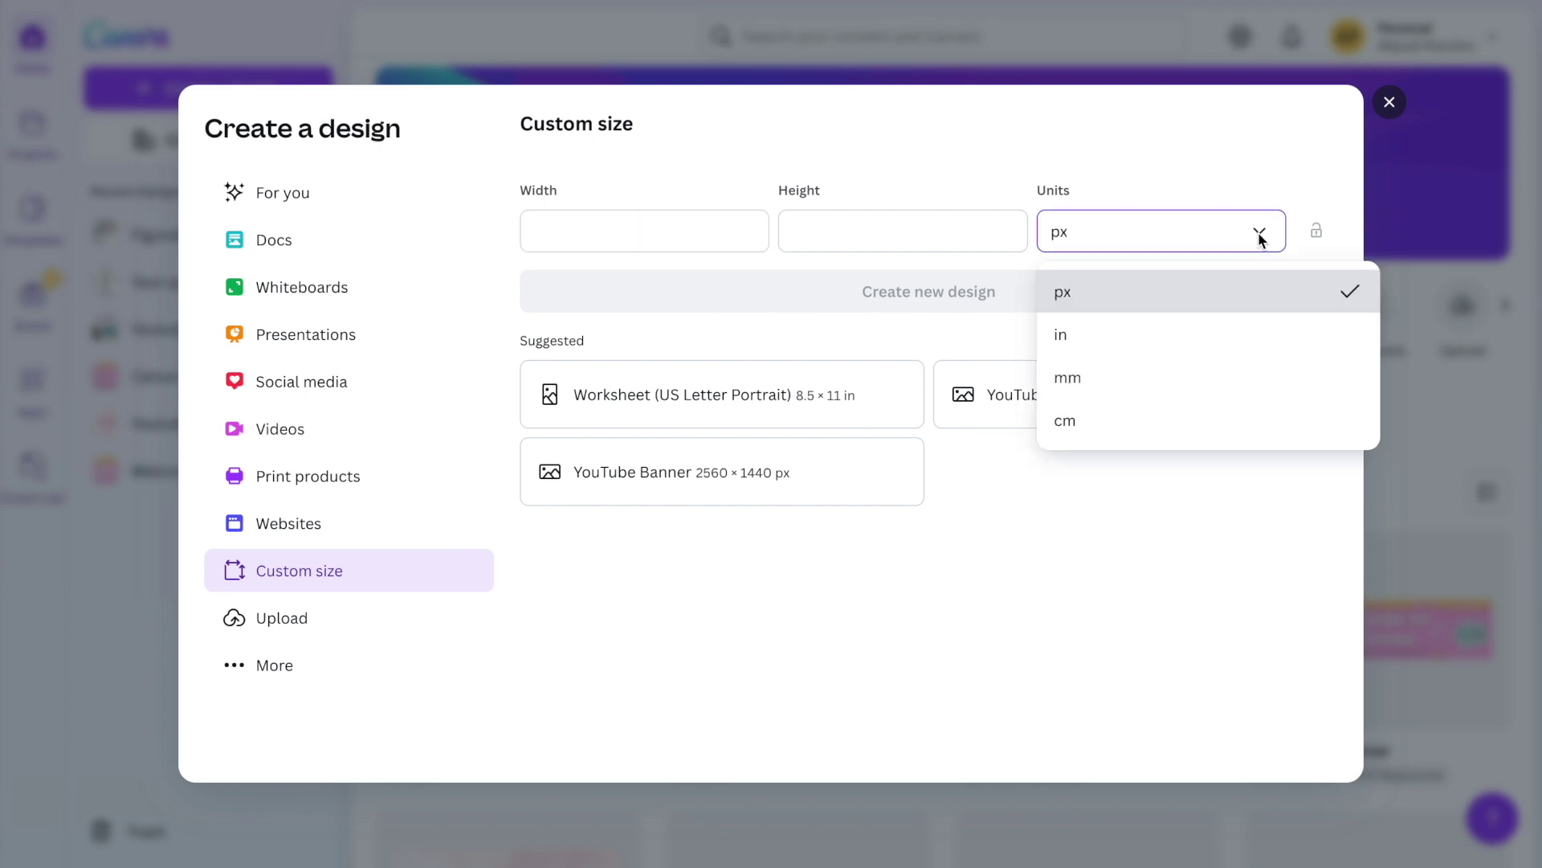
click(1174, 334)
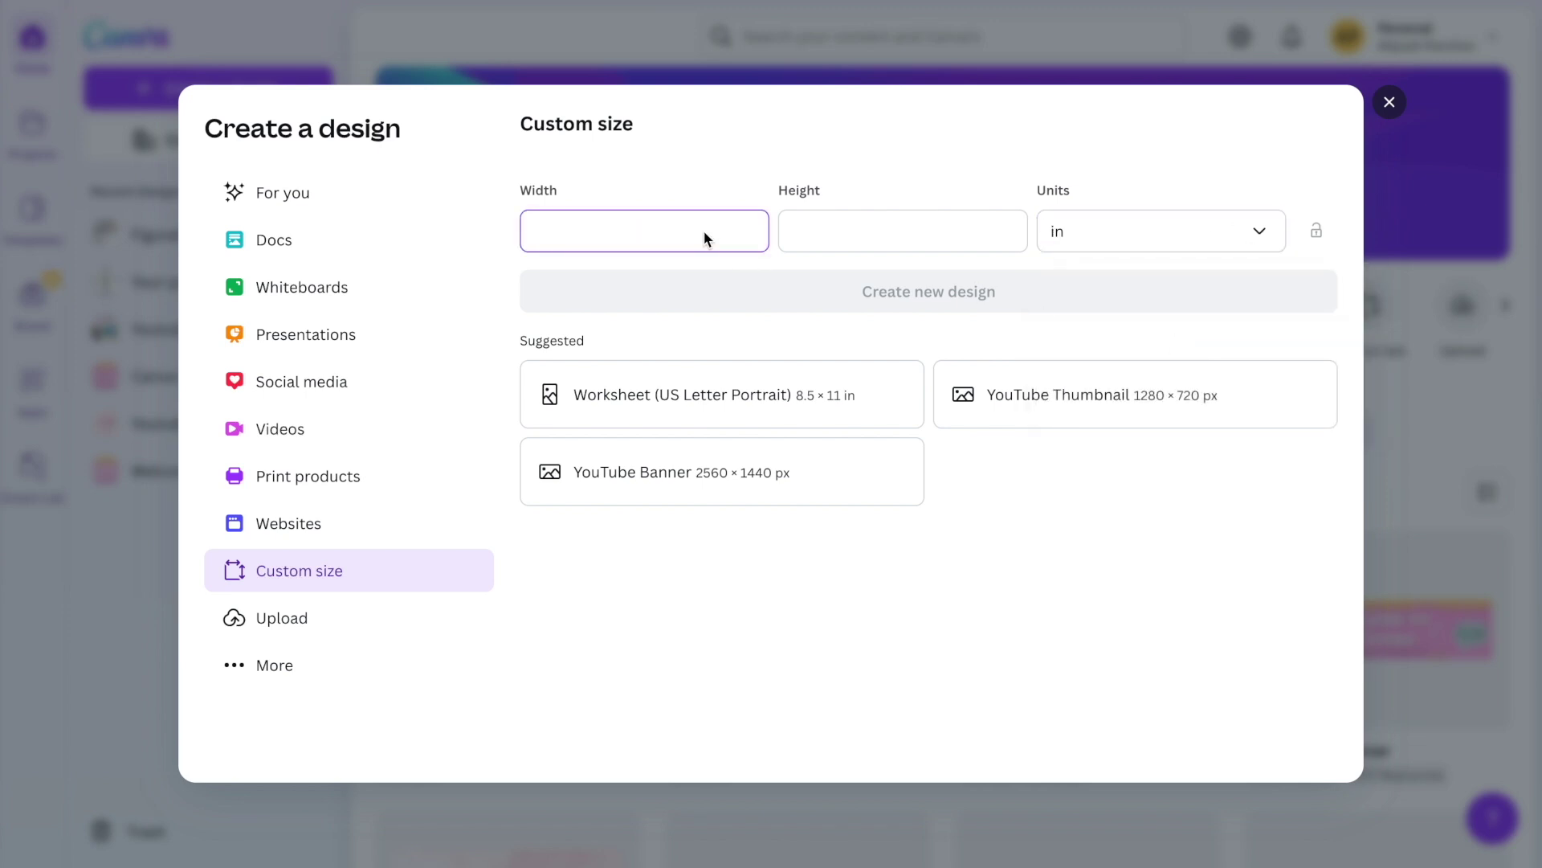
text(8.5)
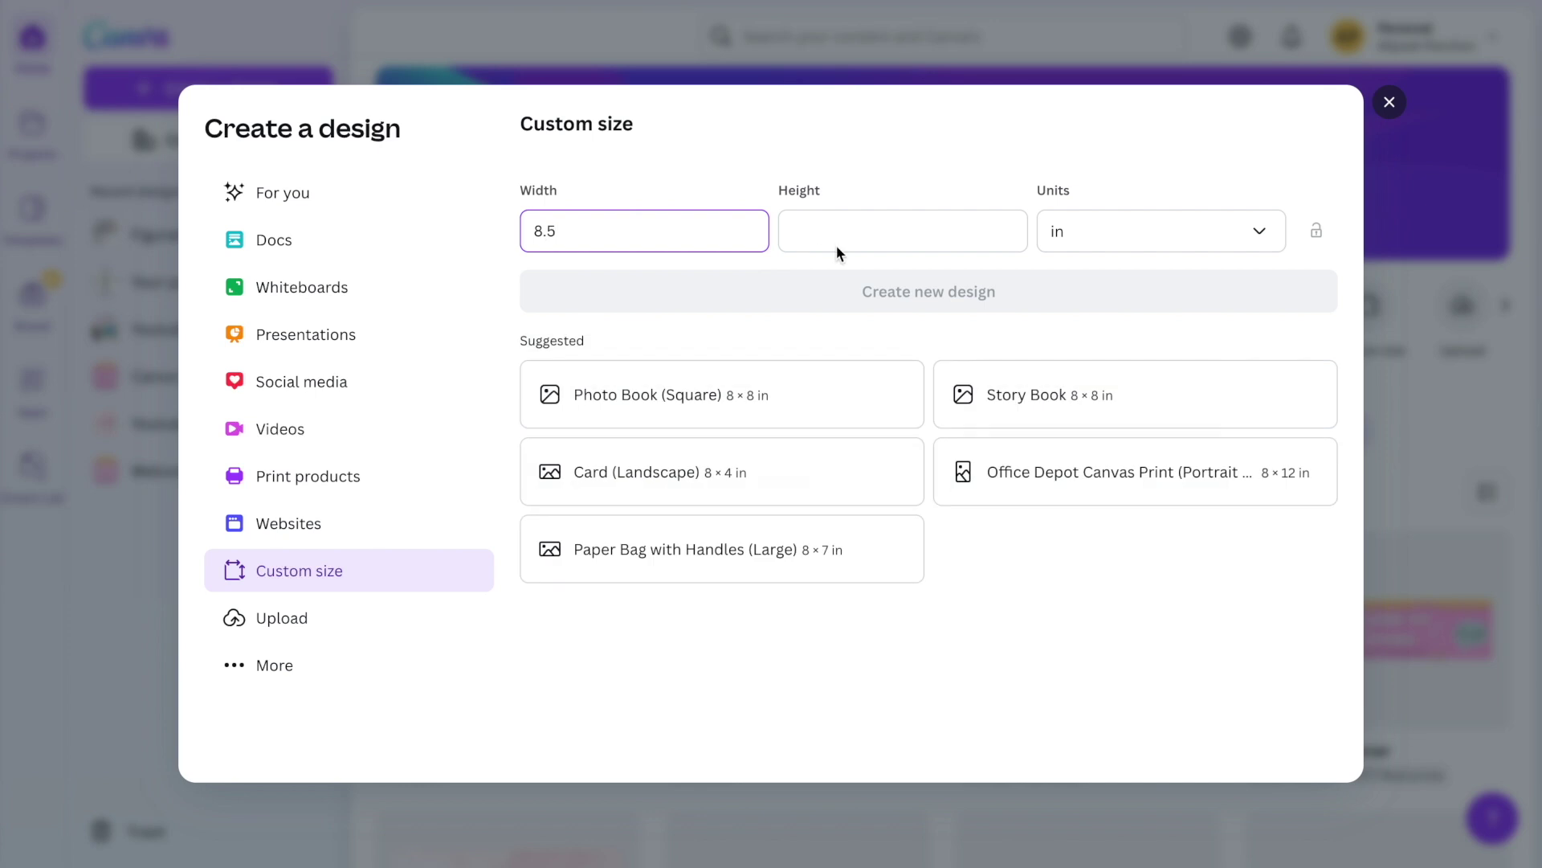
click(853, 238)
text(11)
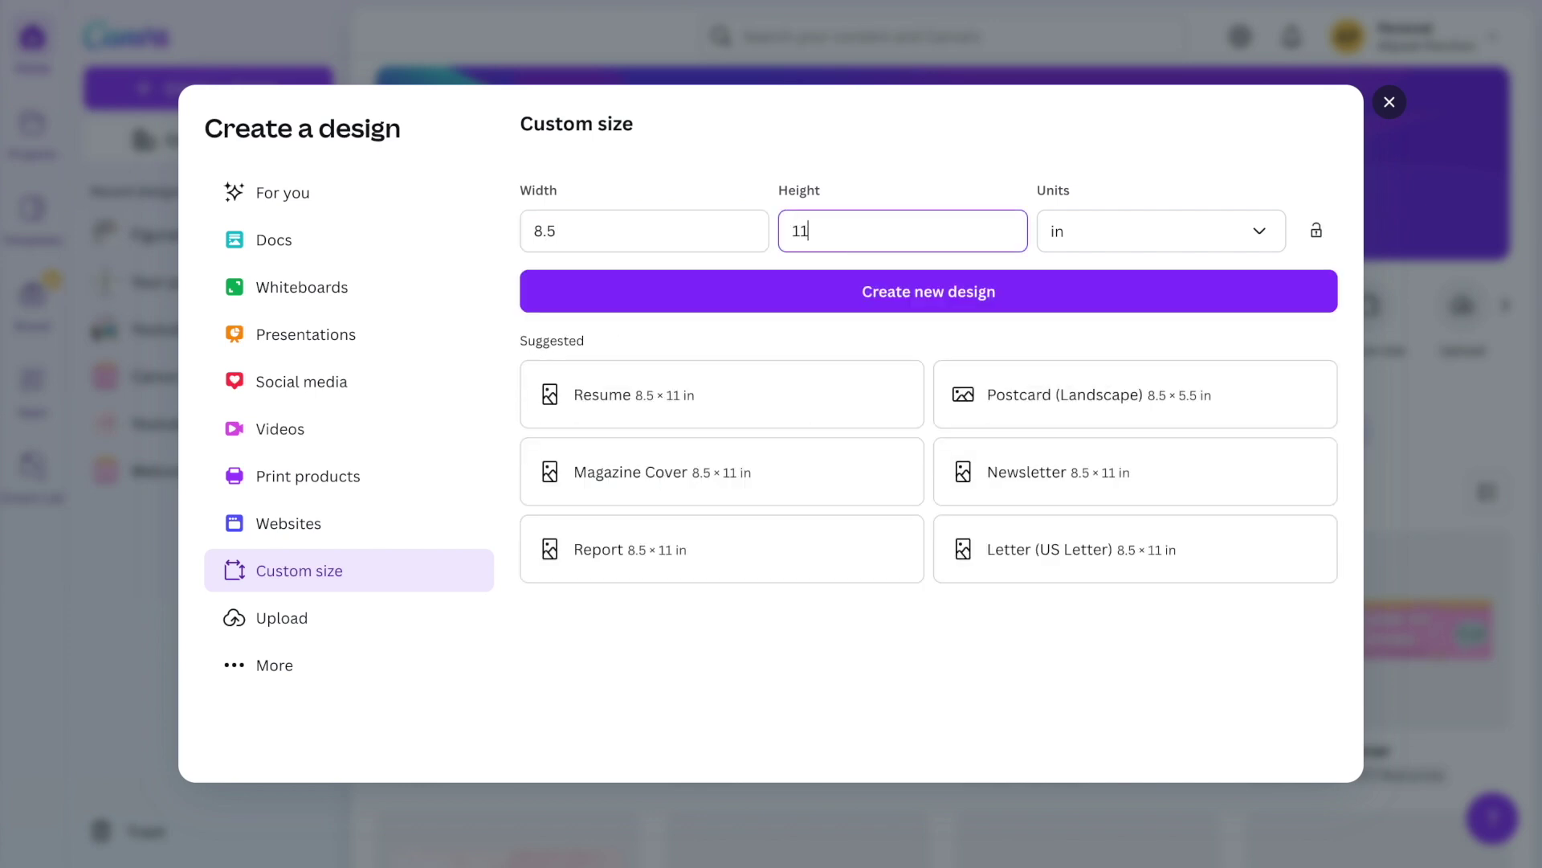
click(846, 295)
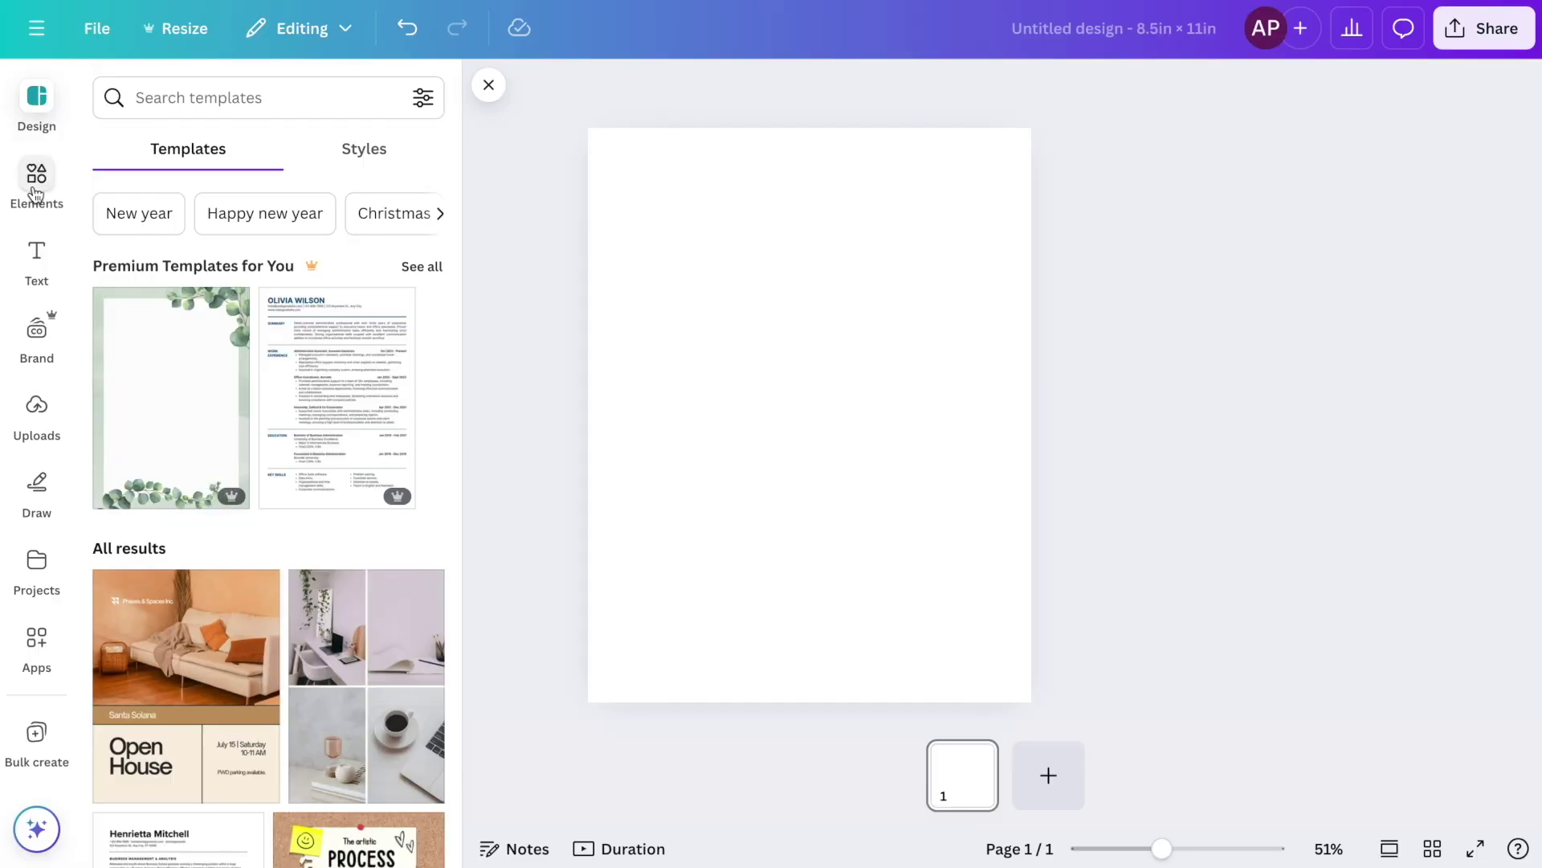
- Add a square shape to the page and give it a solid border with a weight of 6
click(36, 180)
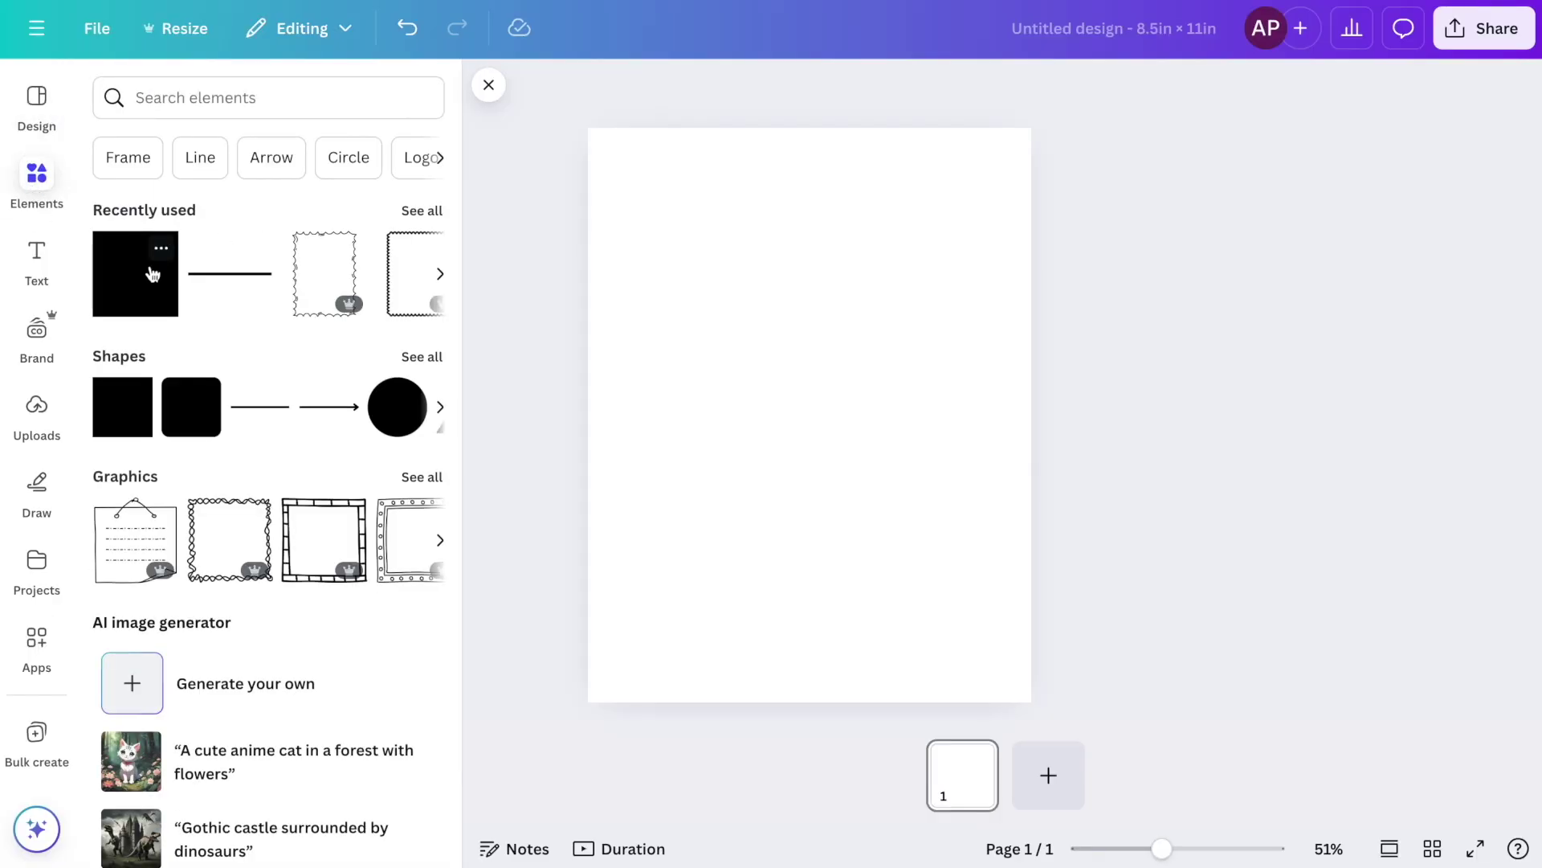
click(145, 285)
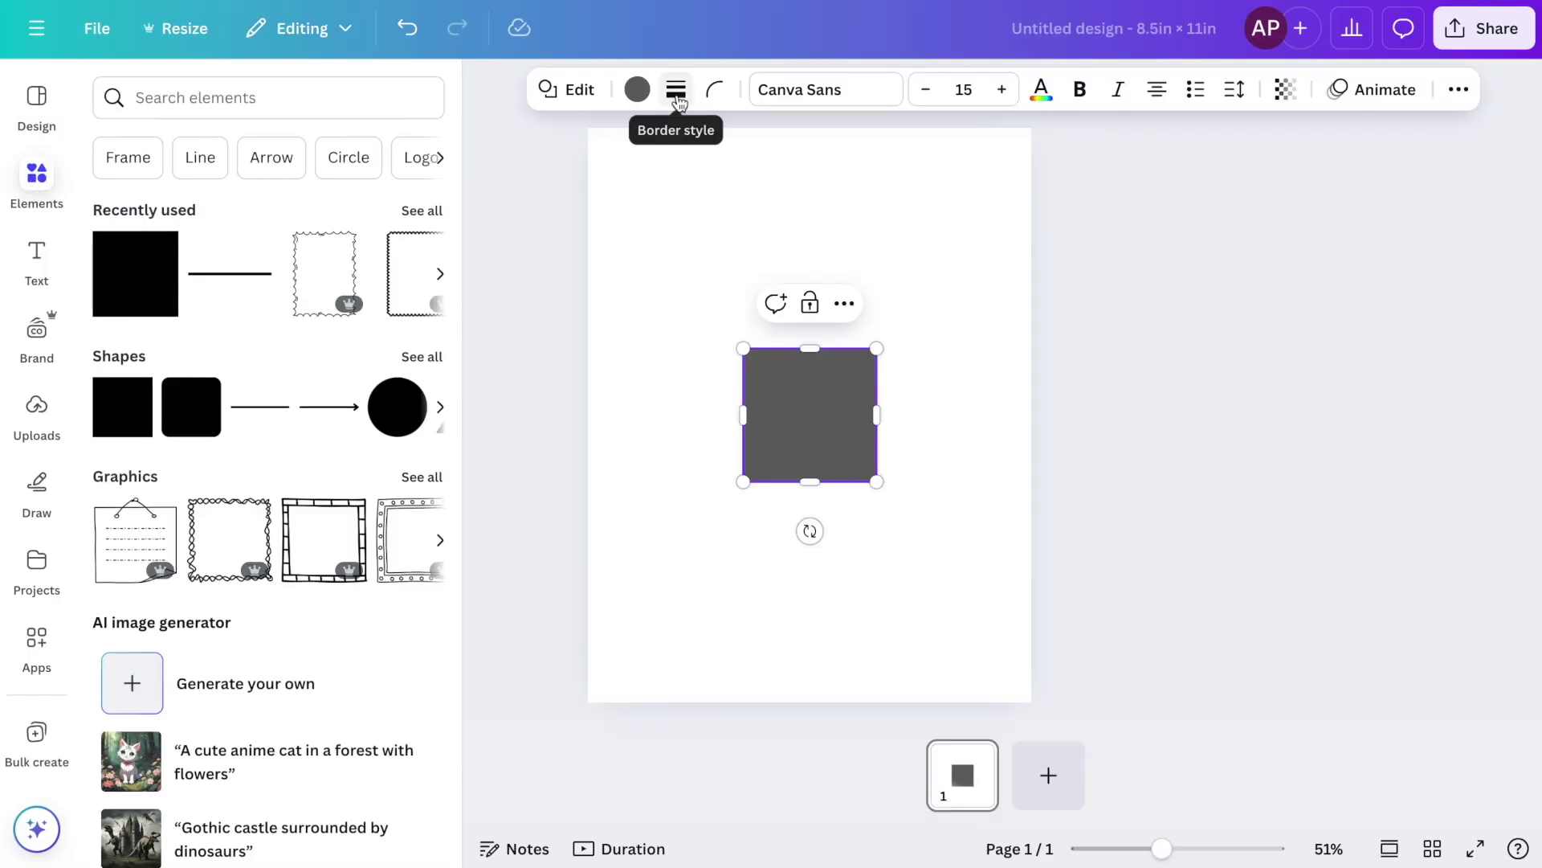
click(676, 93)
drag(544, 233, 554, 238)
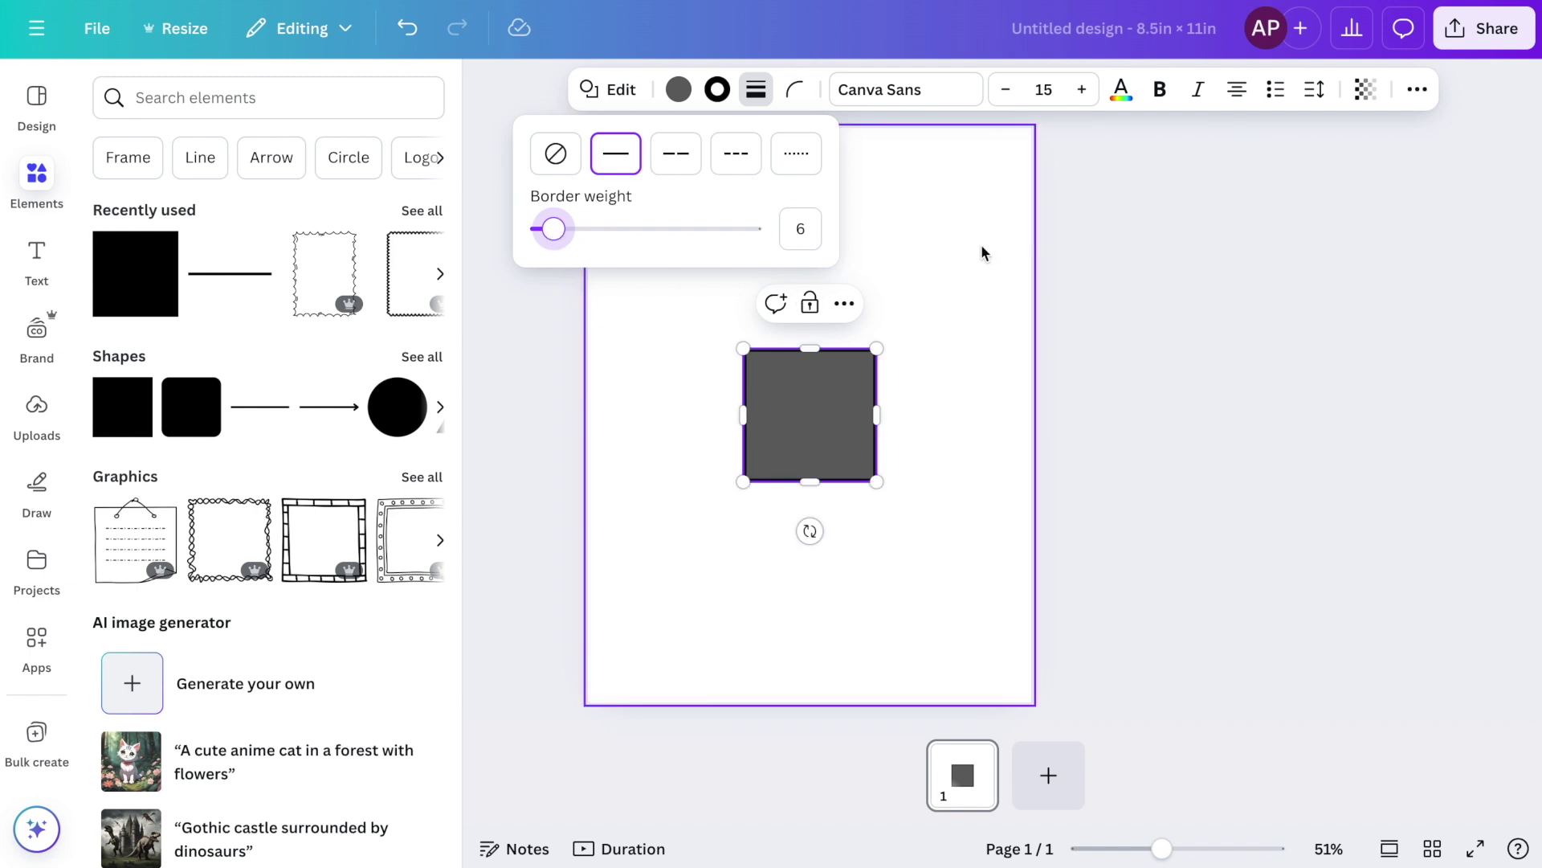
- Make the square's fill transparent and stretch it into a border frame just inside the page edges
click(678, 90)
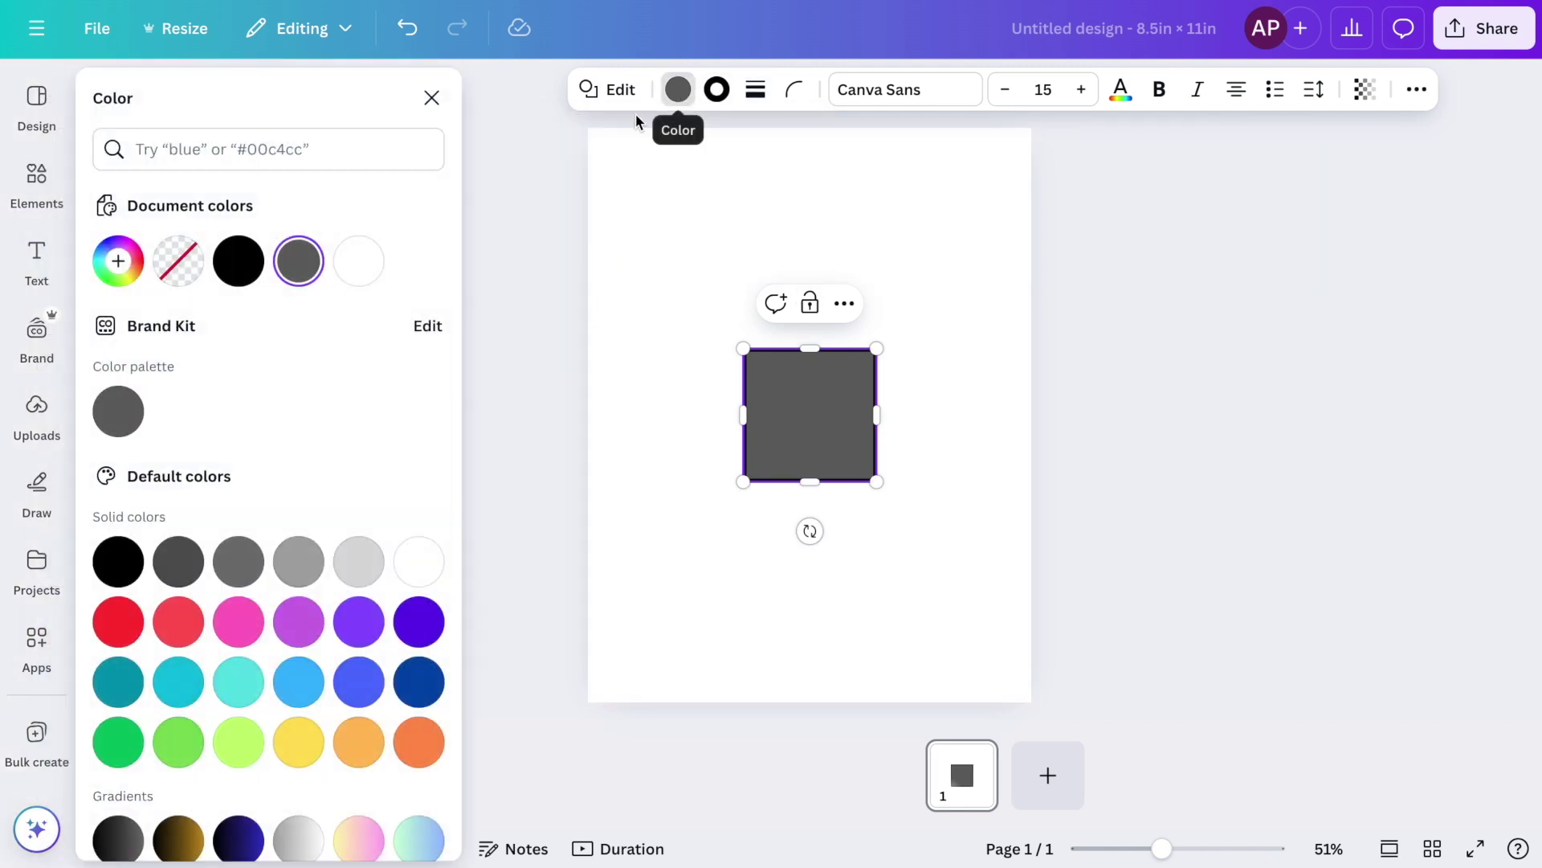
click(178, 277)
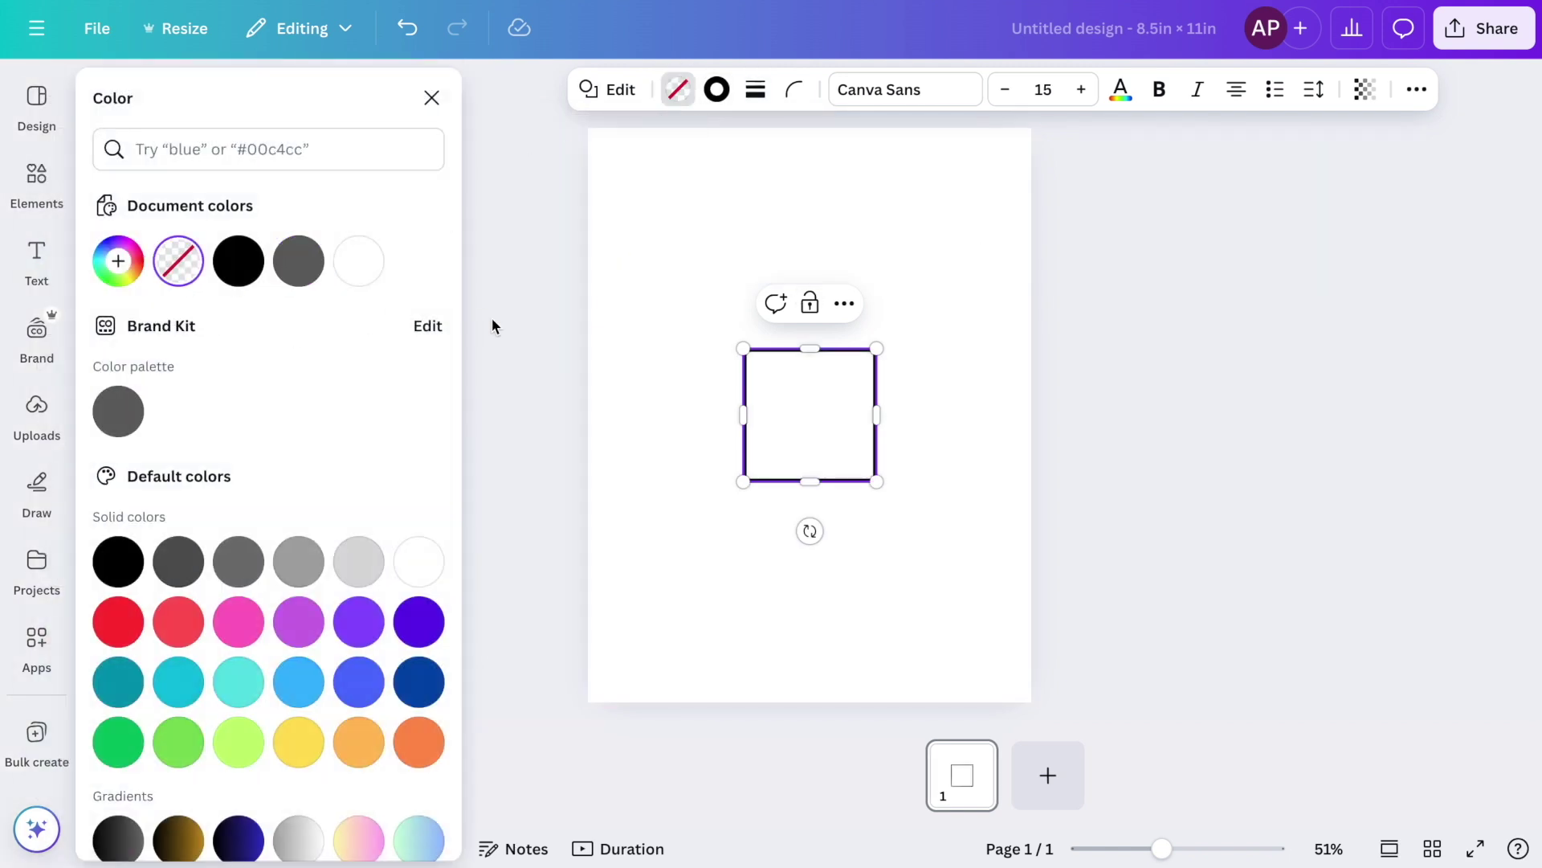
click(782, 406)
drag(809, 346, 789, 137)
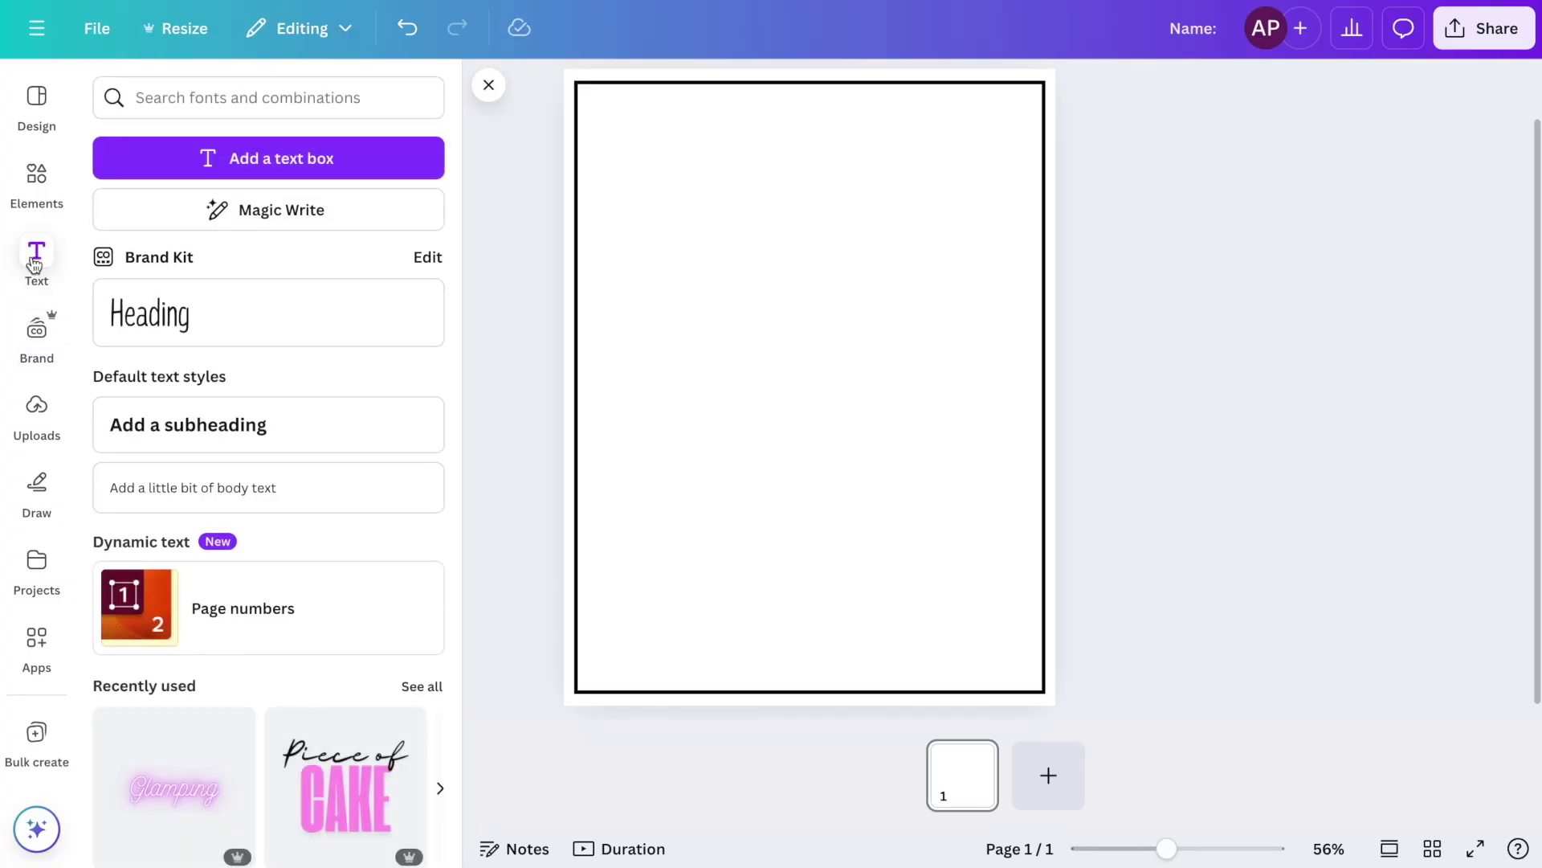
- Add a text box reading "Name:" in Poppins at size 16
click(180, 178)
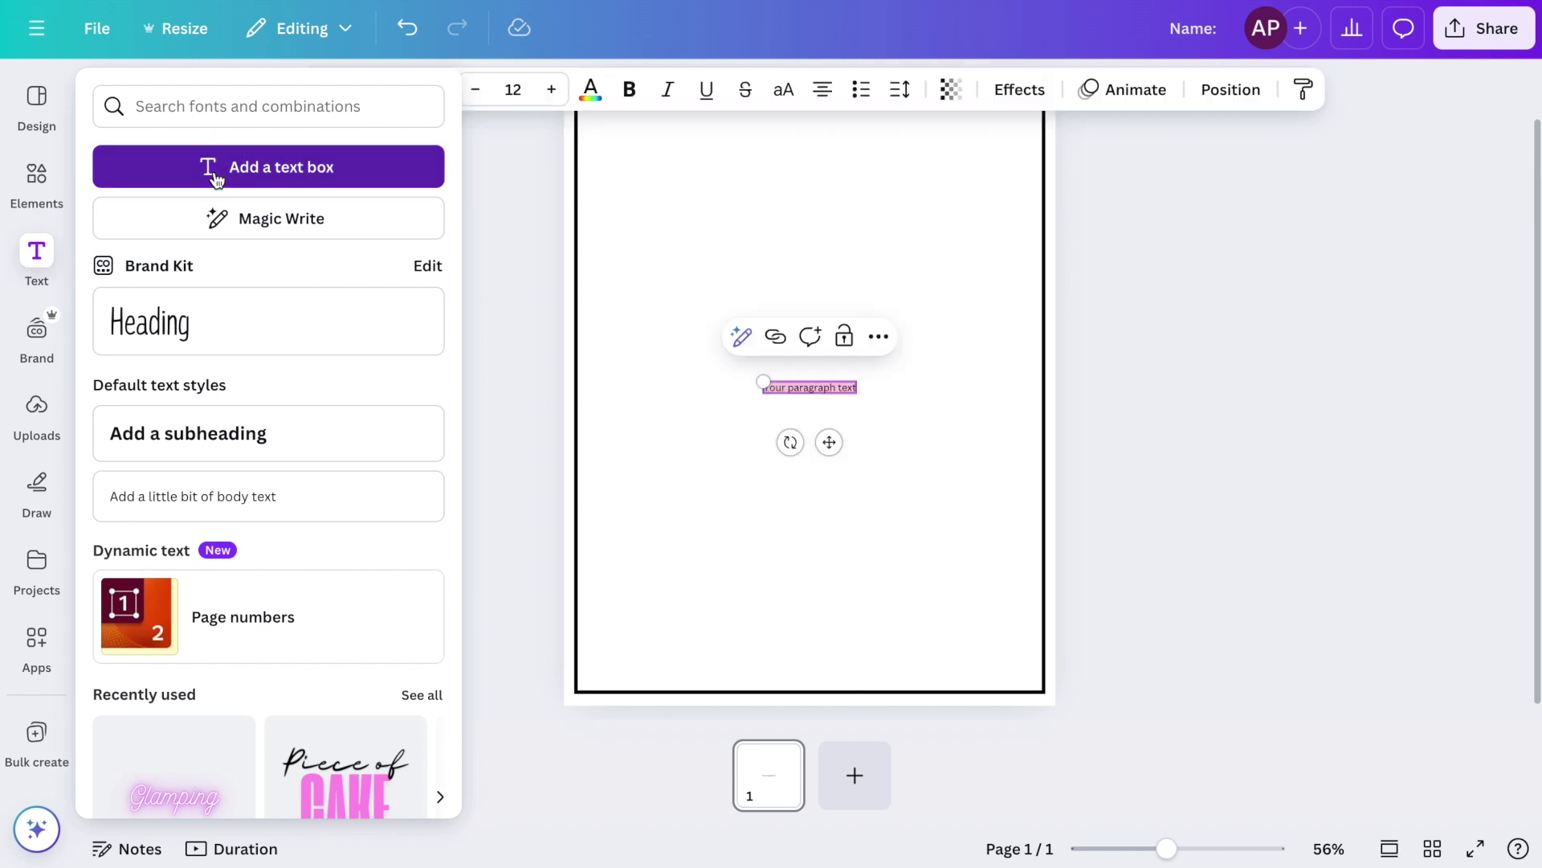
text(Name:)
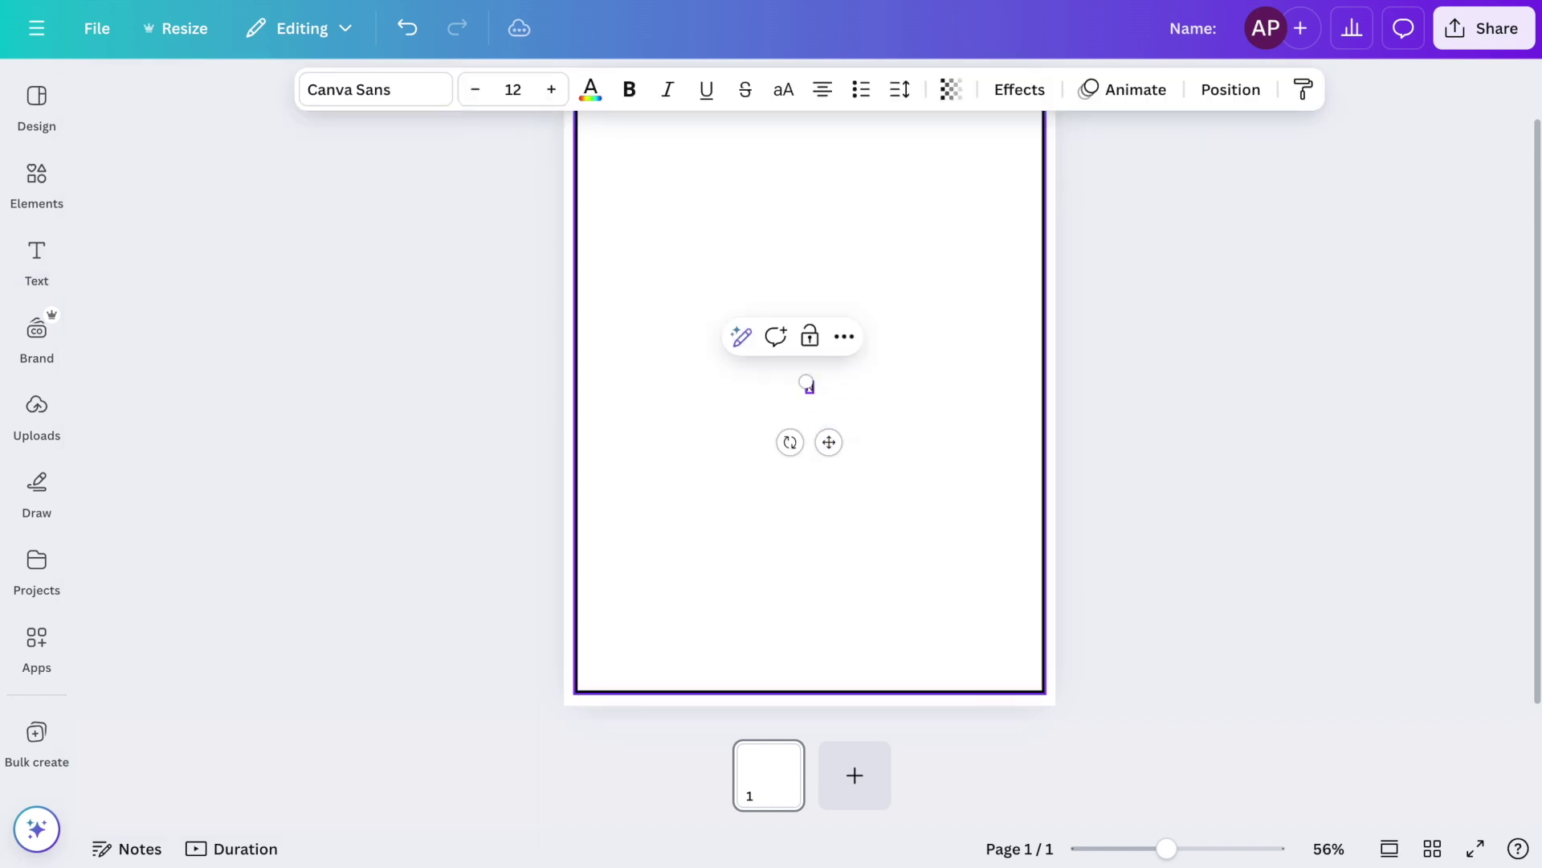
click(551, 89)
click(551, 89)
click(551, 89)
click(551, 89)
click(365, 90)
click(207, 452)
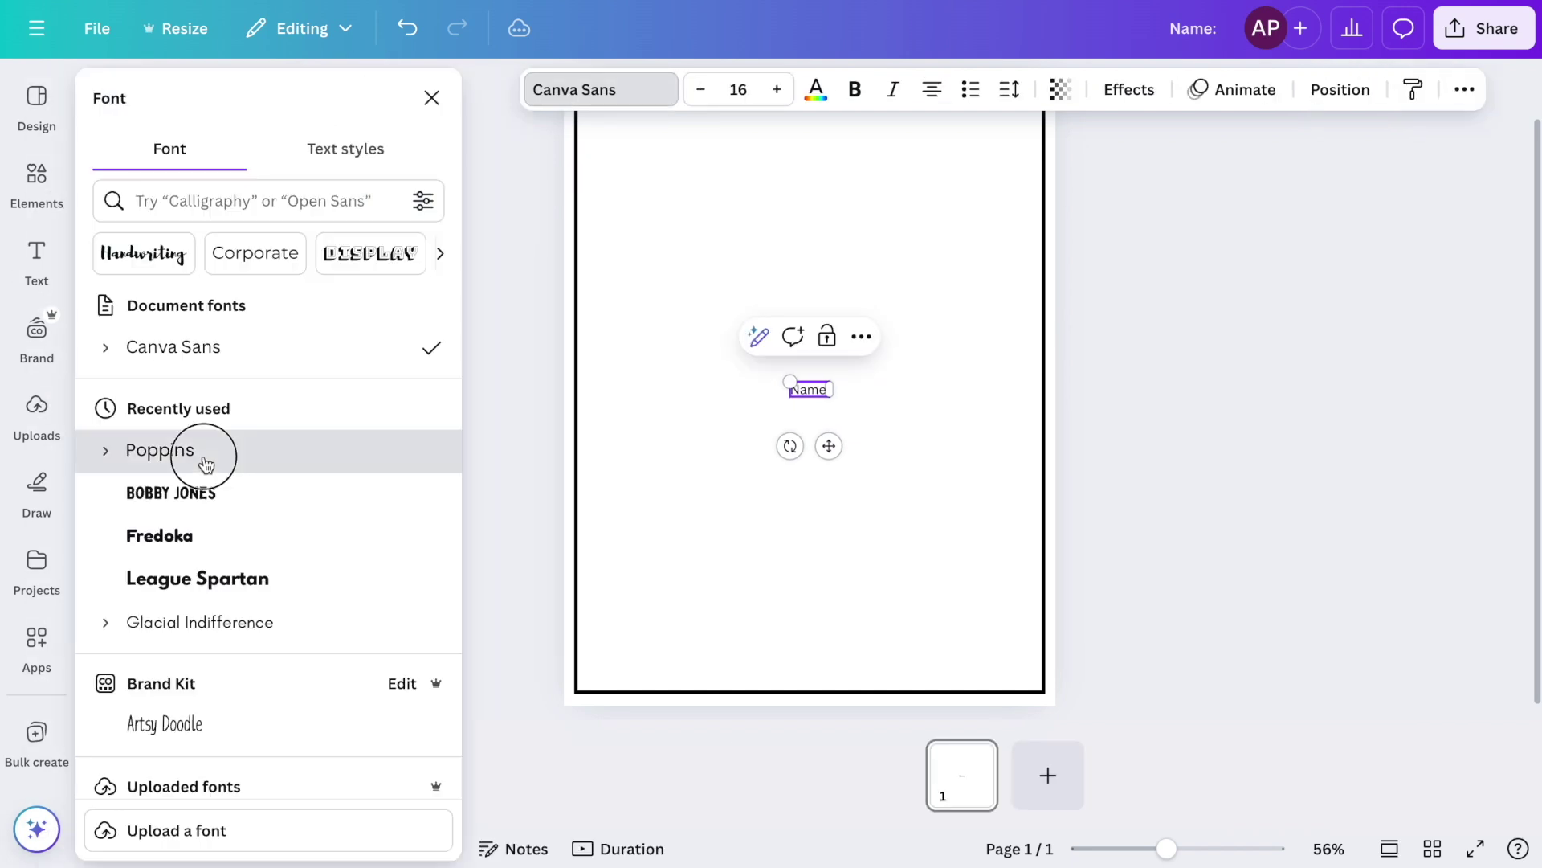
- Move the "Name:" label into the upper-left corner of the page, just inside the border
click(902, 434)
click(809, 389)
drag(829, 444, 650, 212)
scroll(661, 199, up, 1)
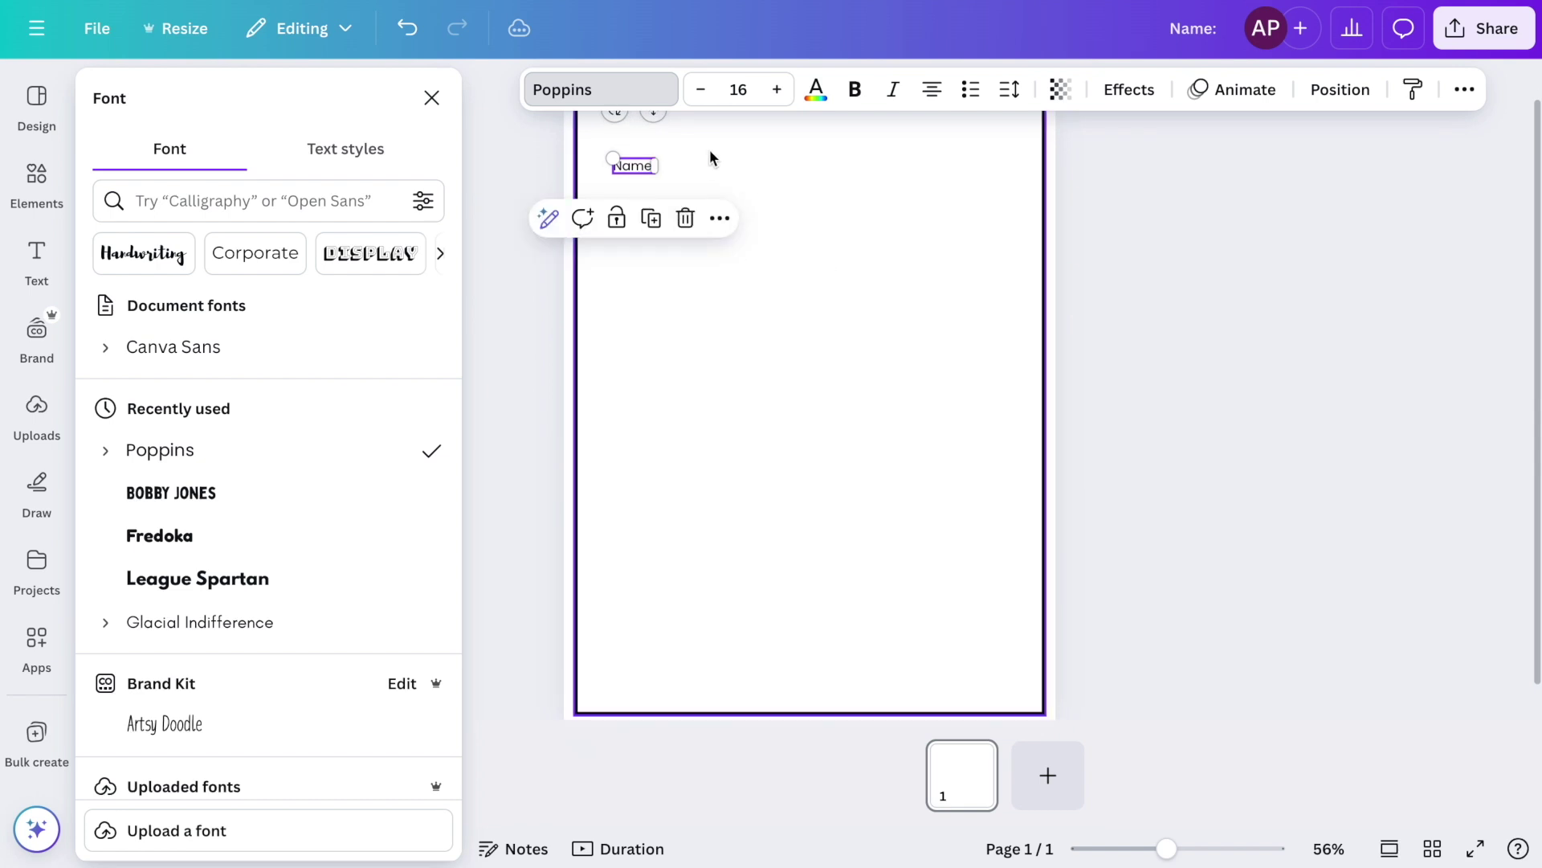
drag(620, 162, 599, 106)
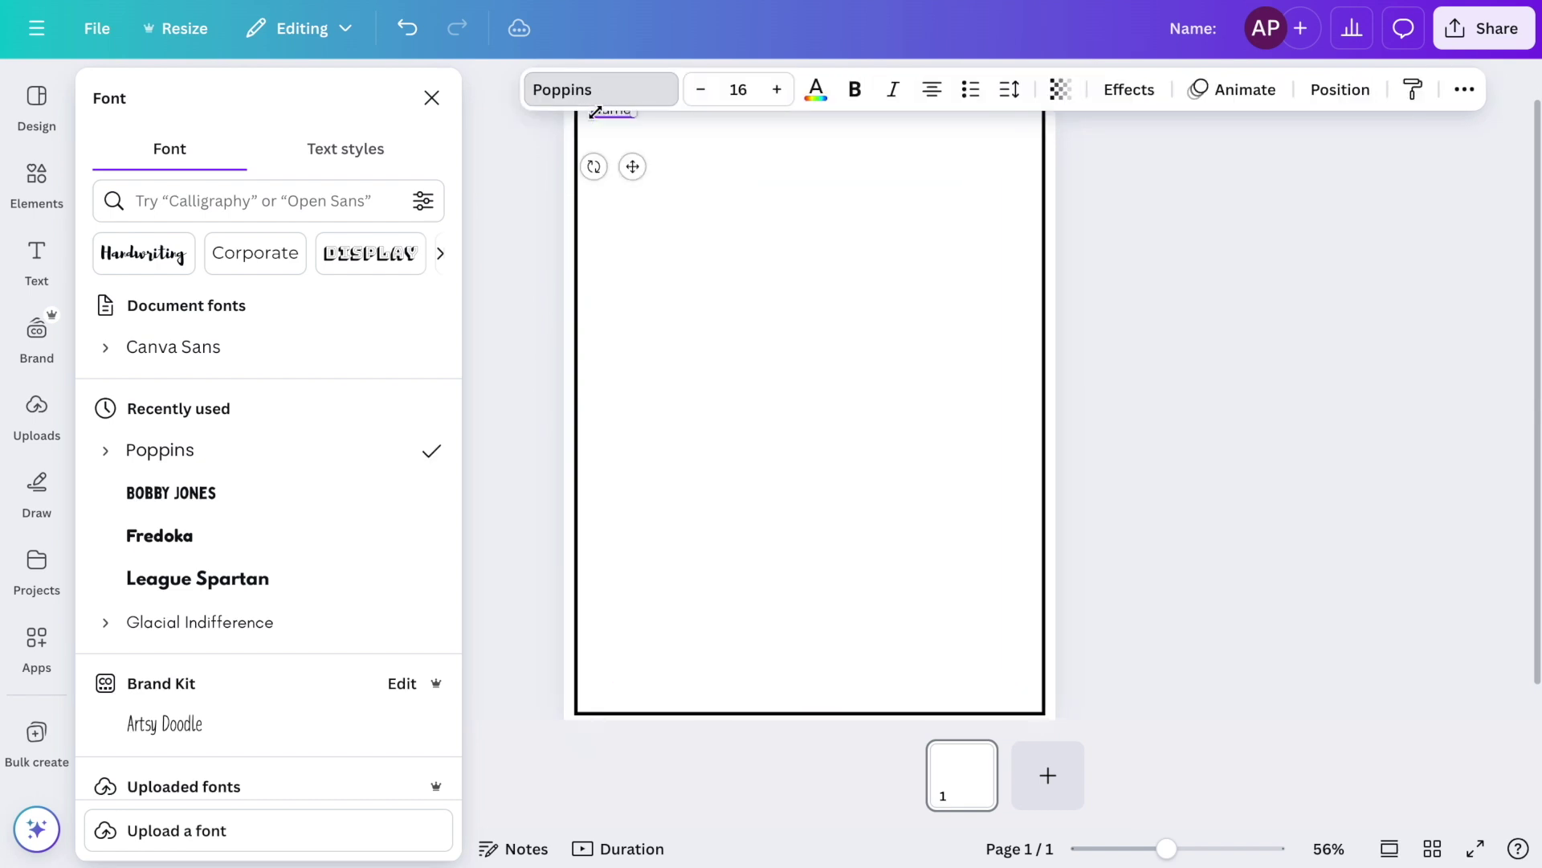
click(431, 99)
drag(634, 200, 624, 213)
- Duplicate the "Name:" label, place the copy level with it near the page's upper-right corner and change its text to "Date:"
click(617, 220)
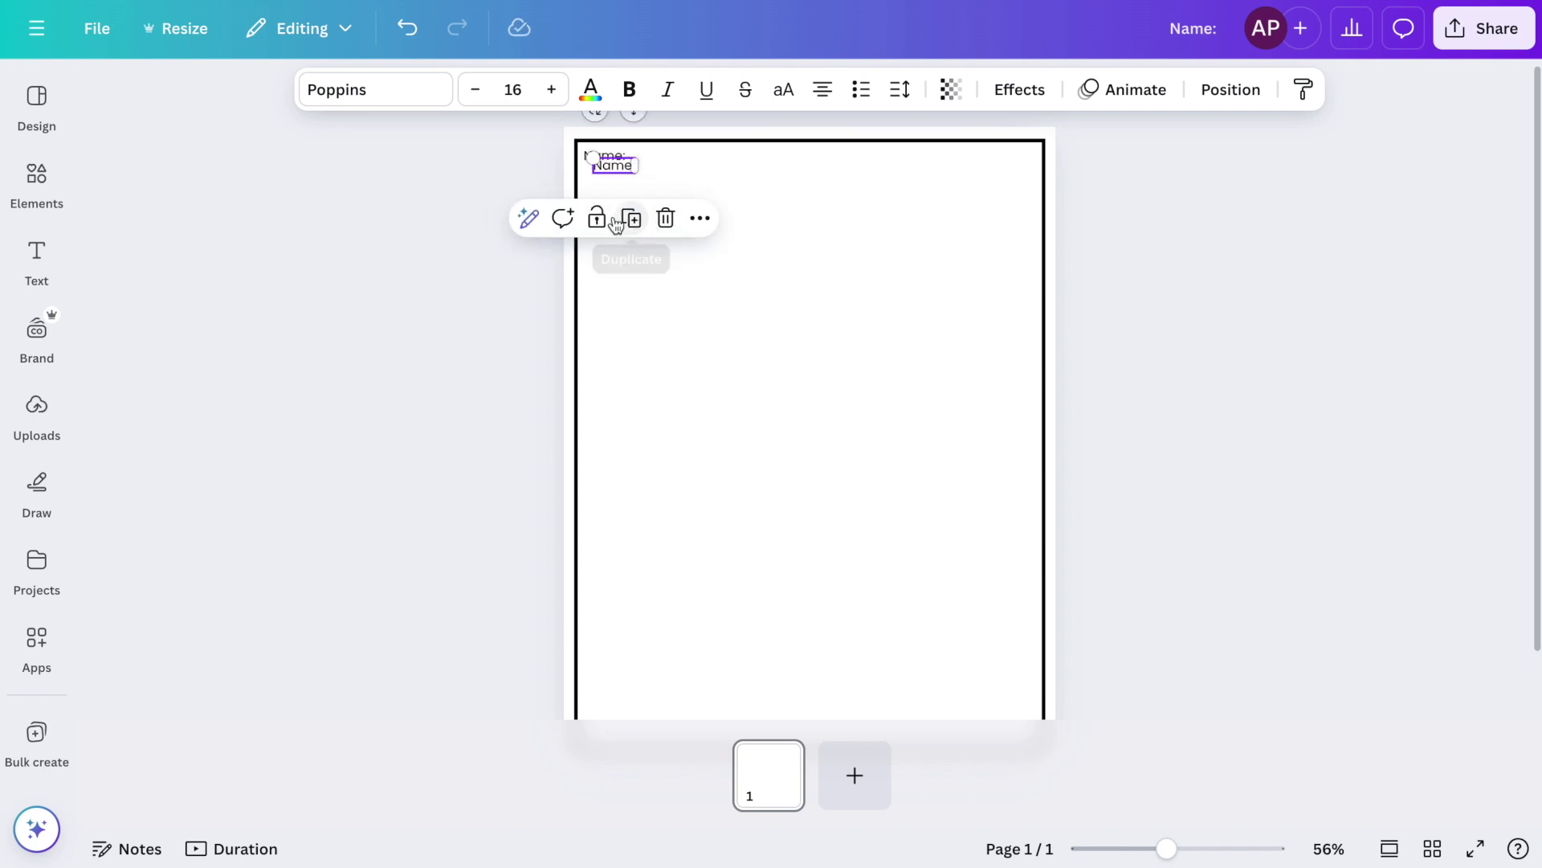
click(654, 200)
click(619, 170)
drag(620, 171, 916, 158)
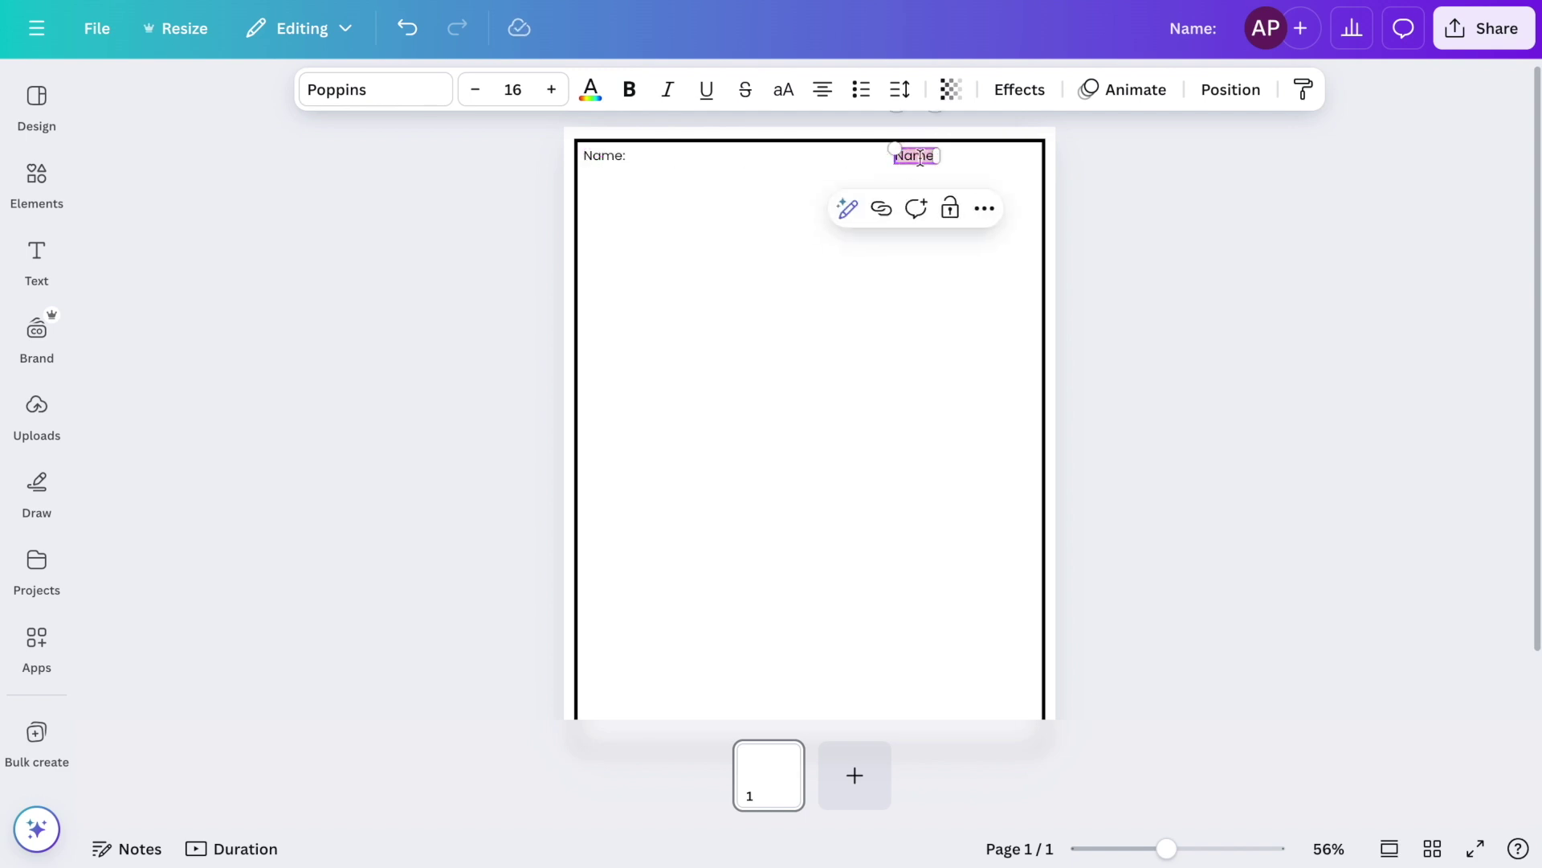
text(Date:)
click(1267, 289)
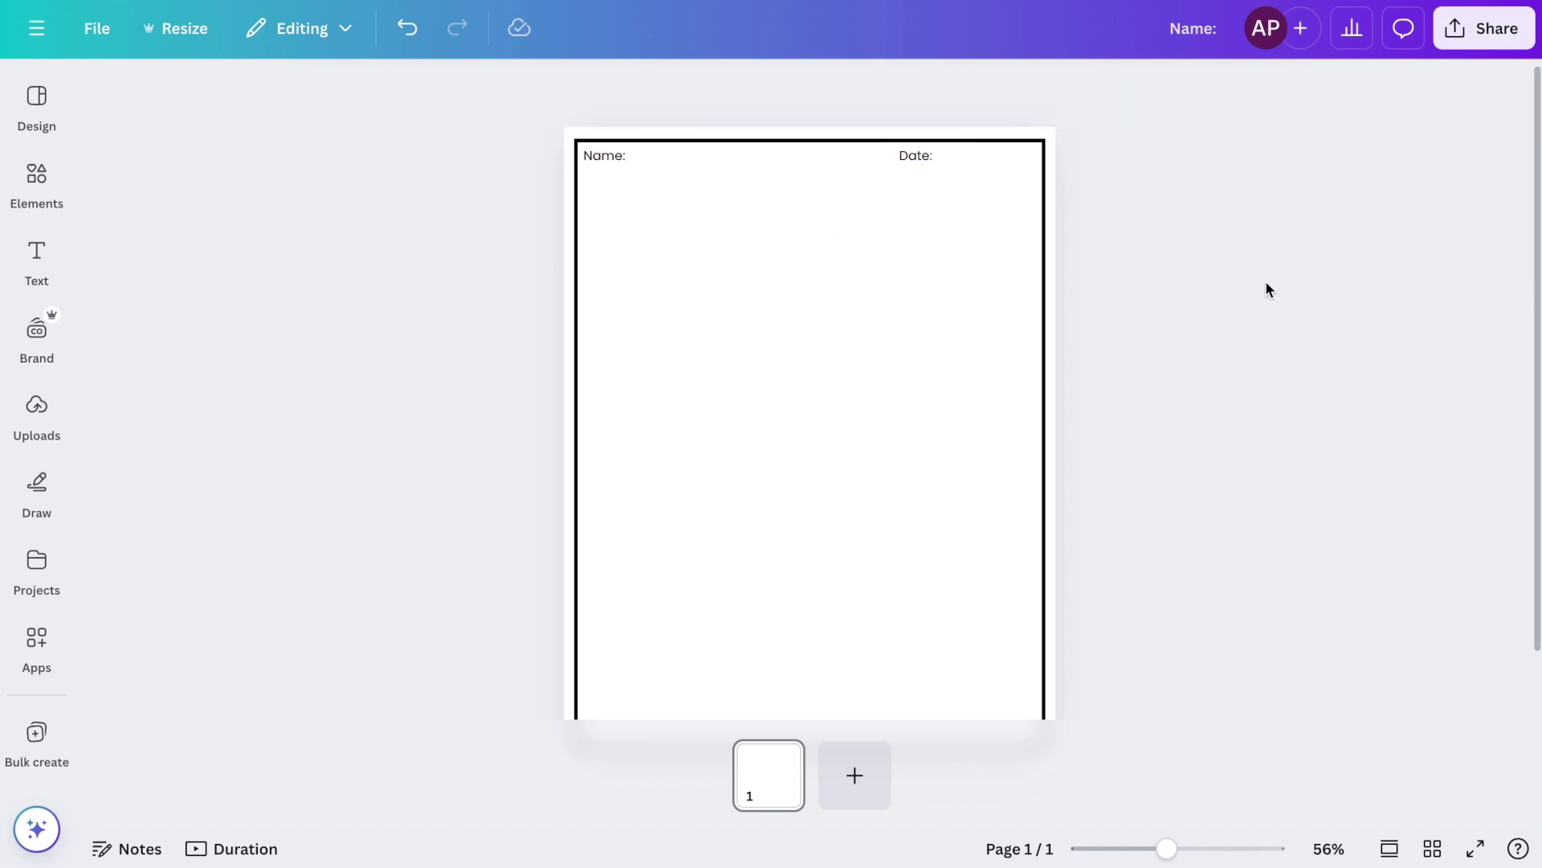
- Shift the "Name:" label slightly inward and add a straight line after it, extended to just before "Date:", using an element search for "lines"
click(602, 160)
click(603, 160)
click(37, 181)
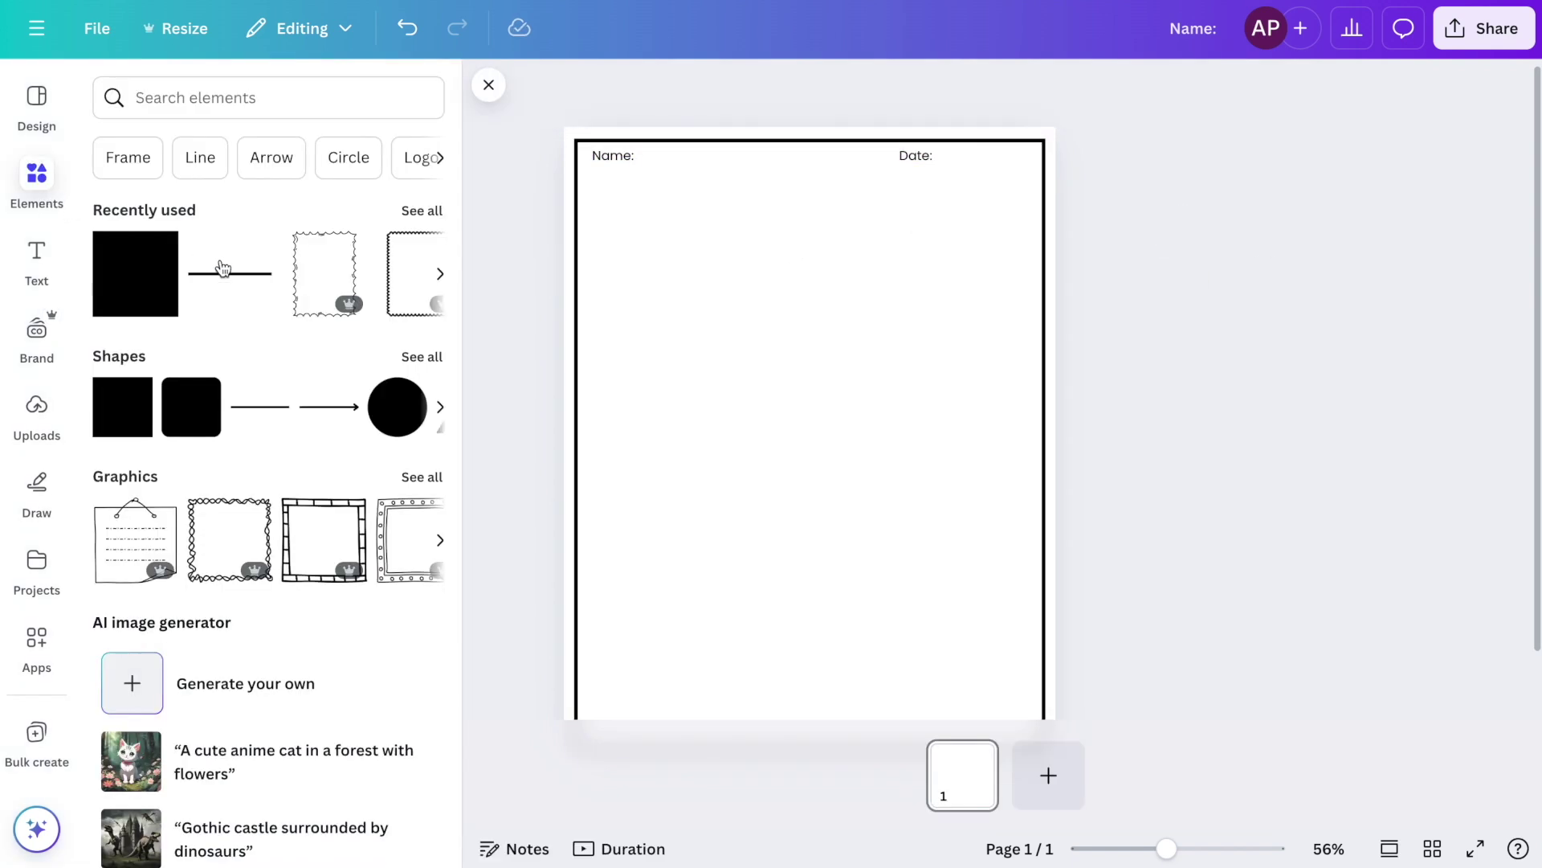
click(241, 97)
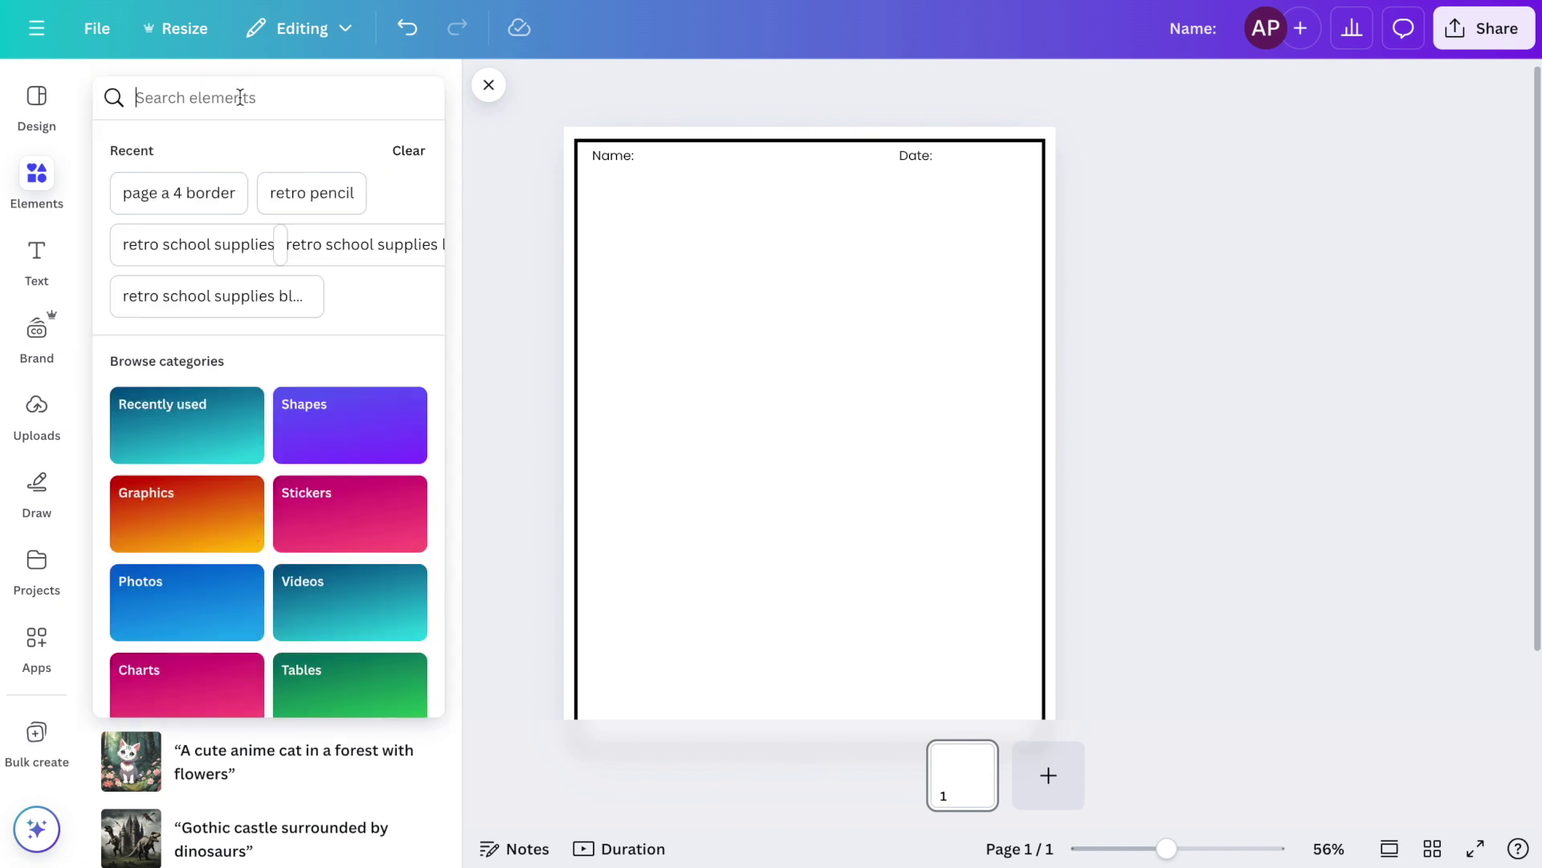
text(lines)
key(Return)
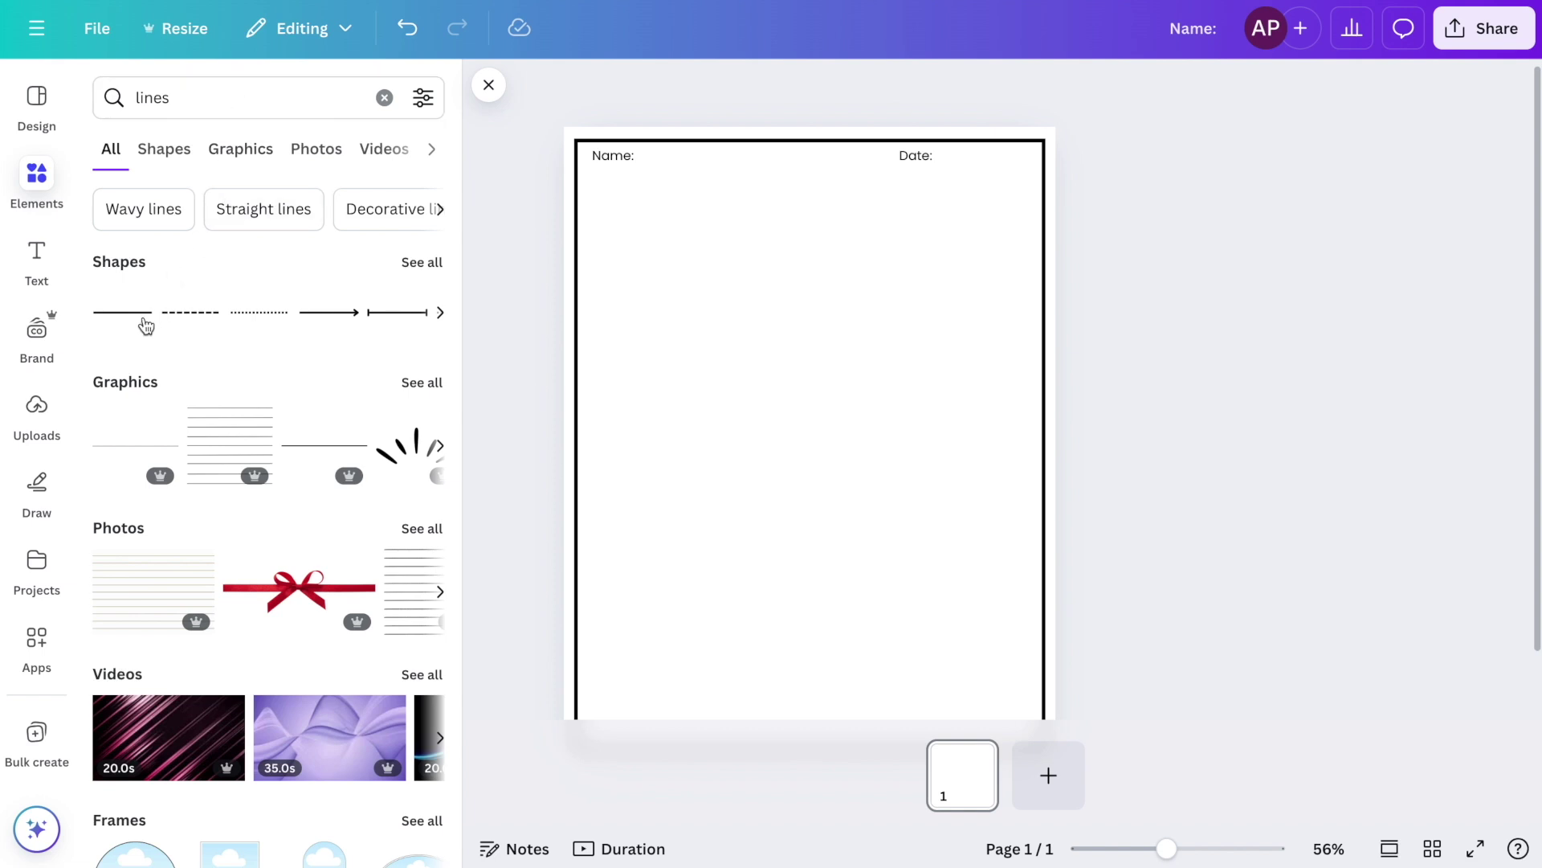
click(131, 313)
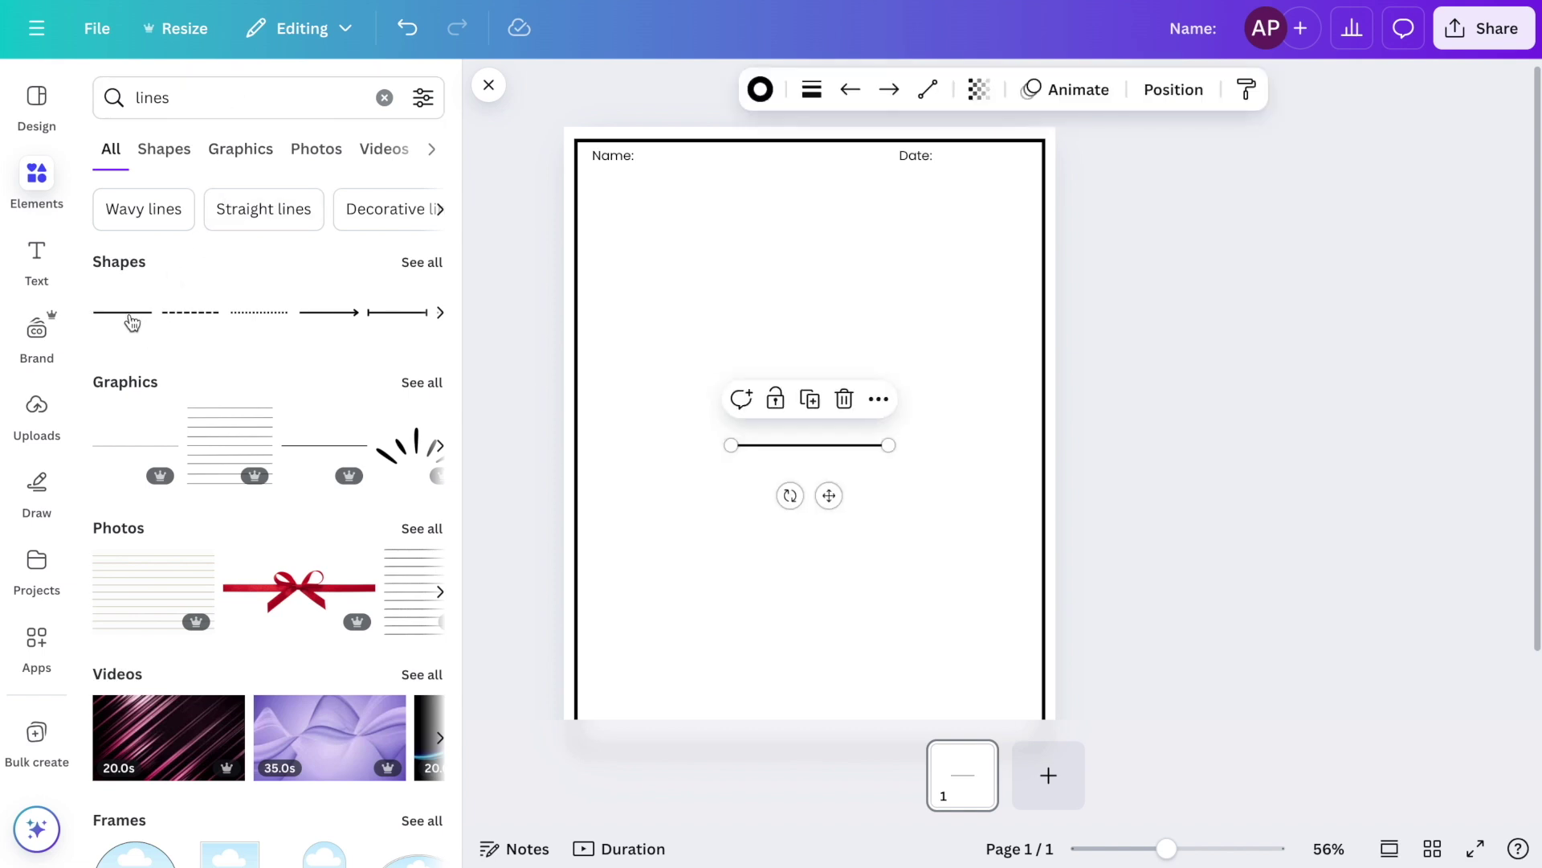
drag(831, 495, 737, 214)
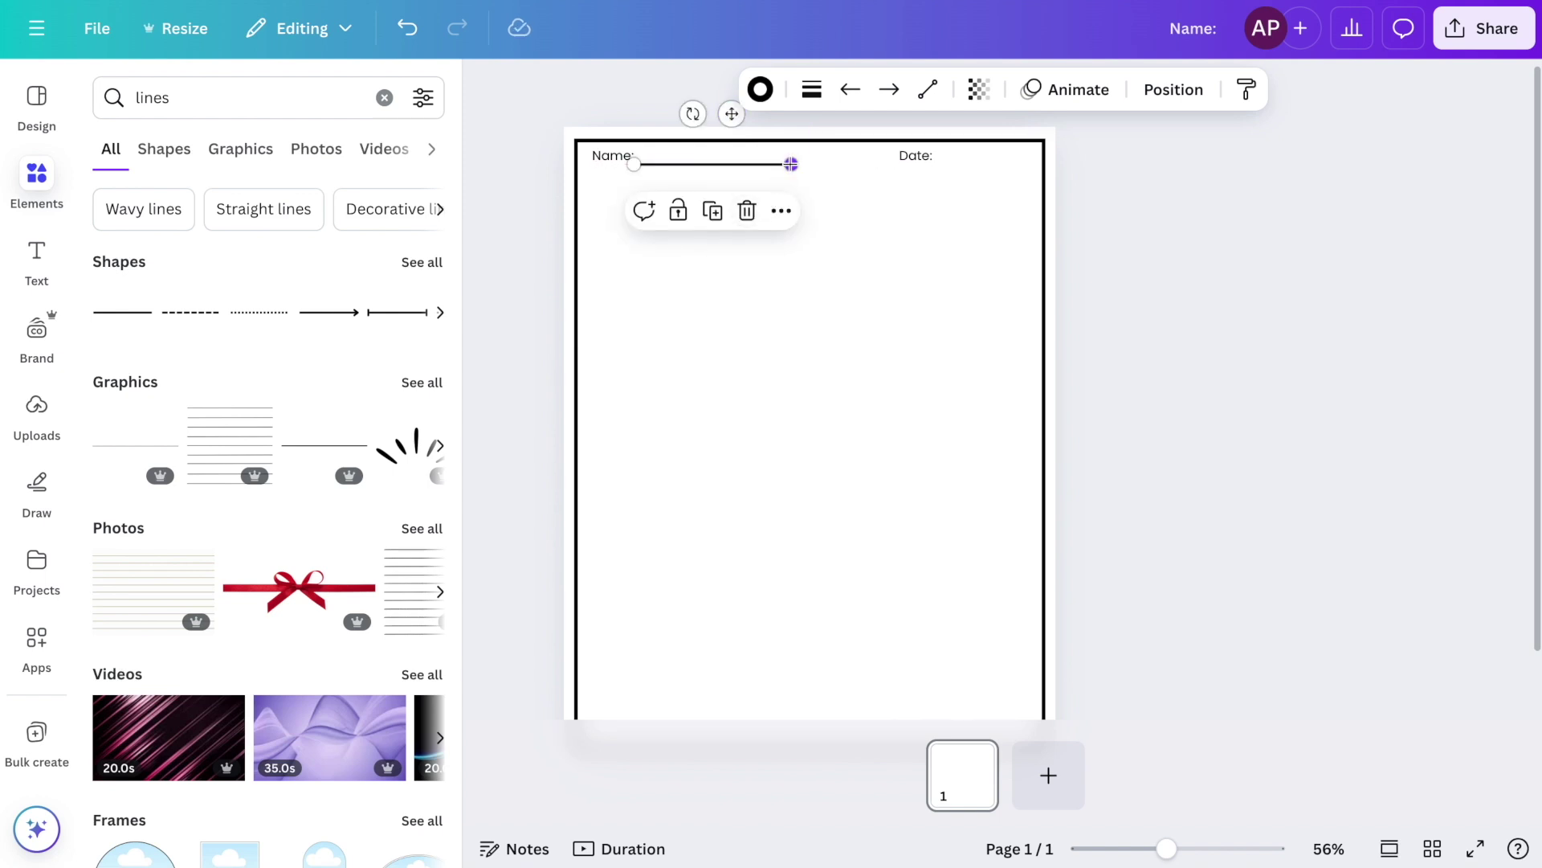
drag(810, 165, 874, 163)
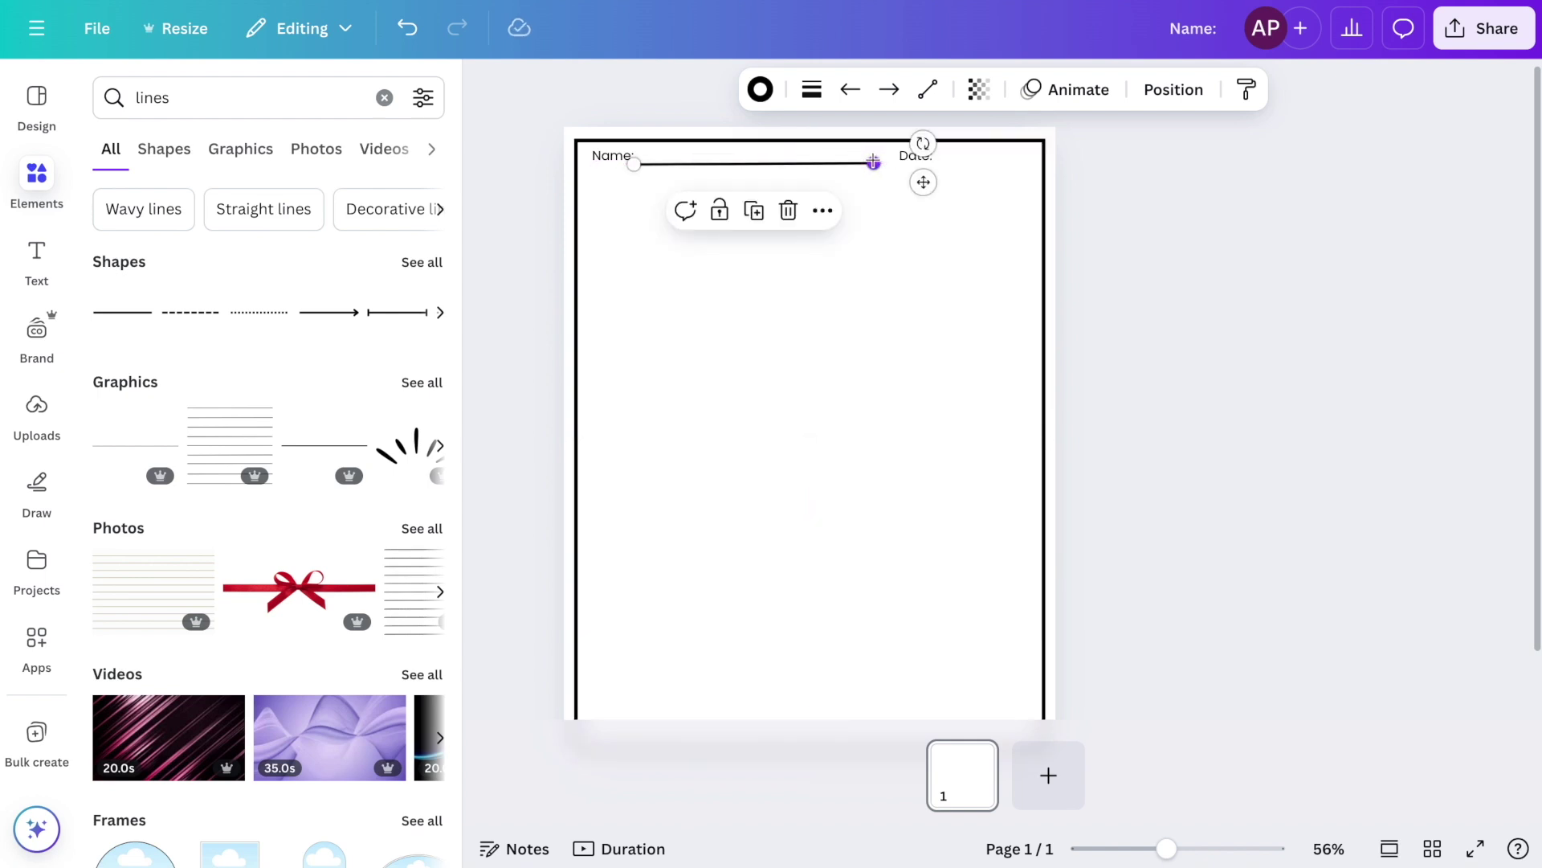
- Add a second straight line after the "Date:" label and shorten it to end just inside the border
click(135, 313)
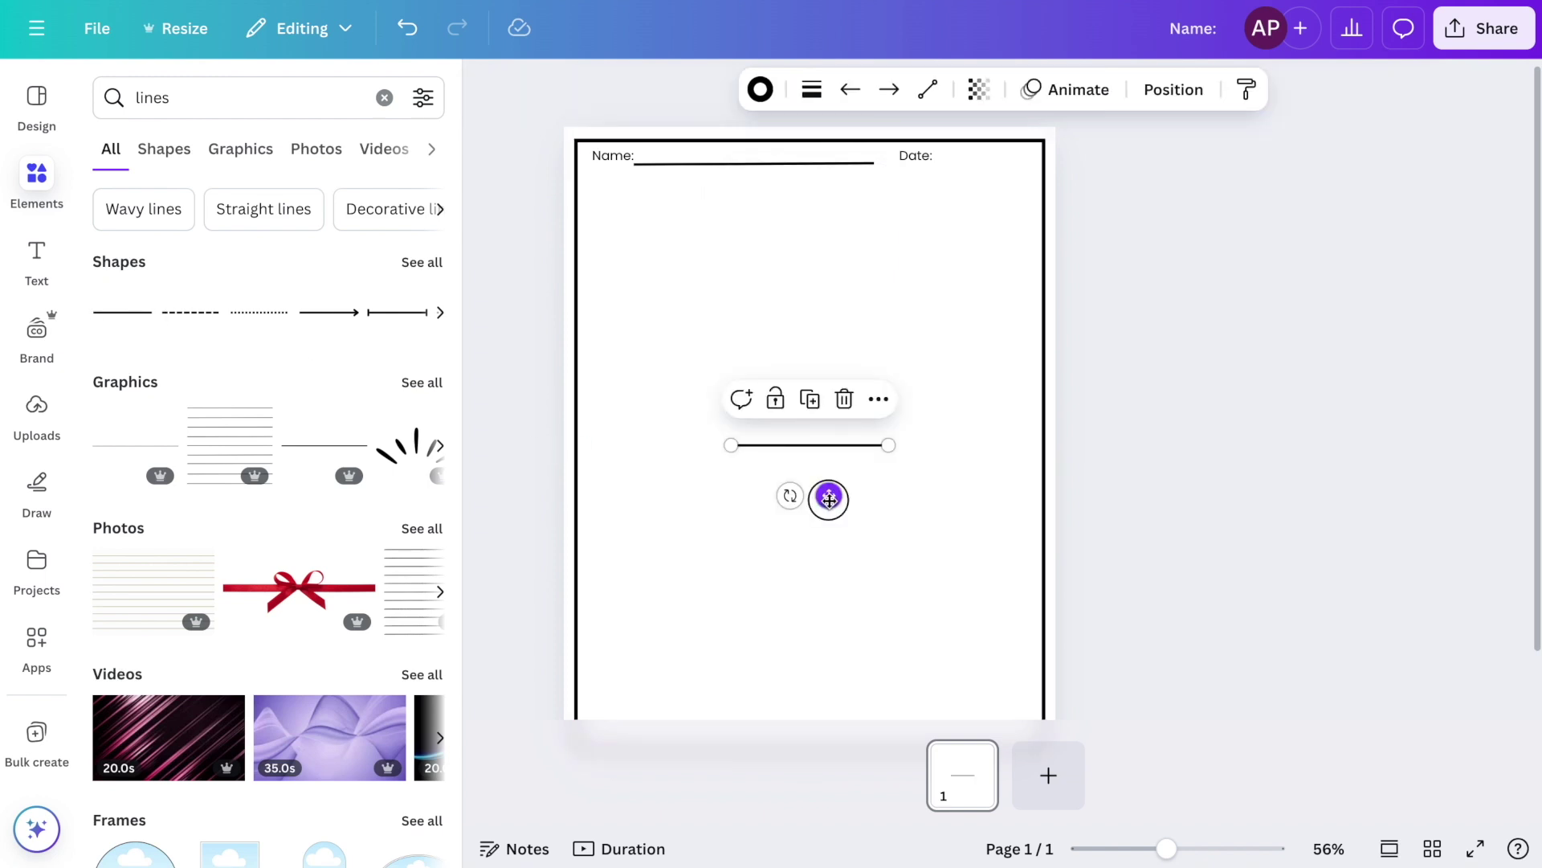
drag(829, 495, 1035, 227)
drag(1089, 164, 1029, 164)
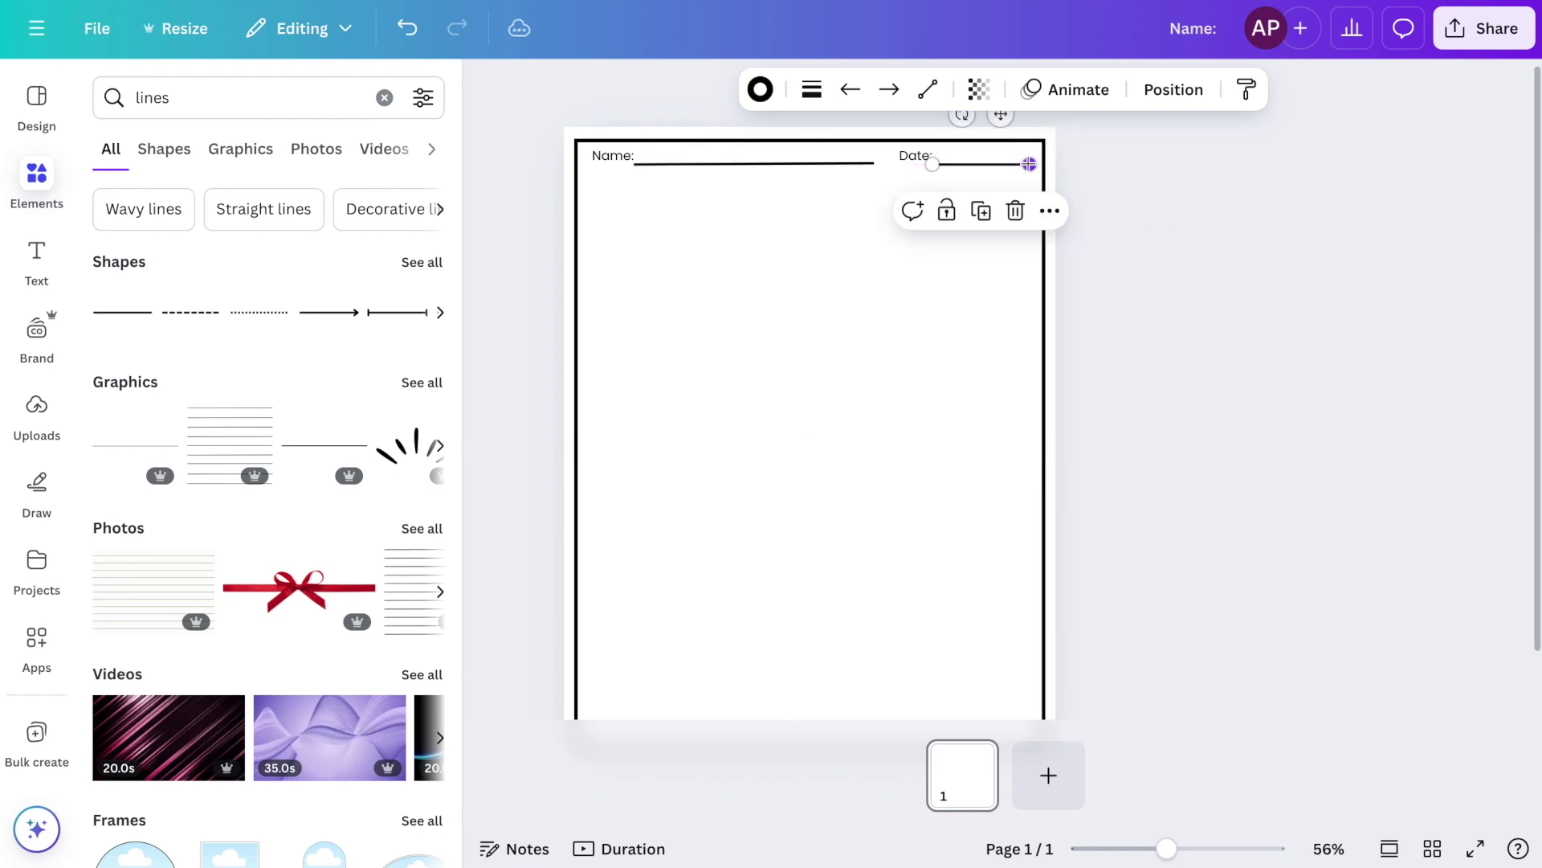
click(1147, 186)
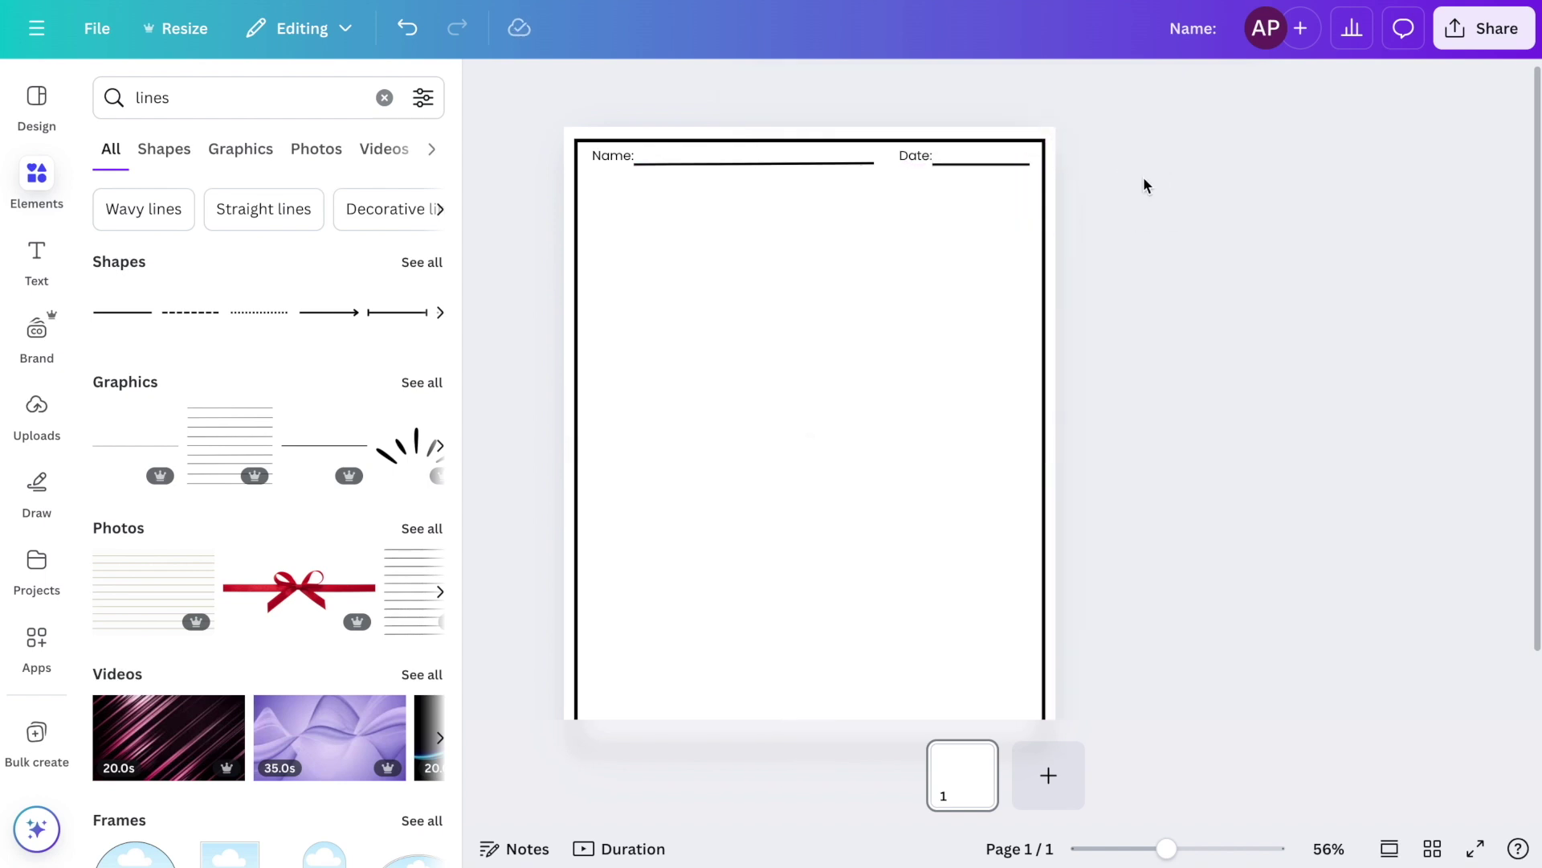
- Reduce the line weight of the writing line after "Name:"
click(781, 166)
click(812, 92)
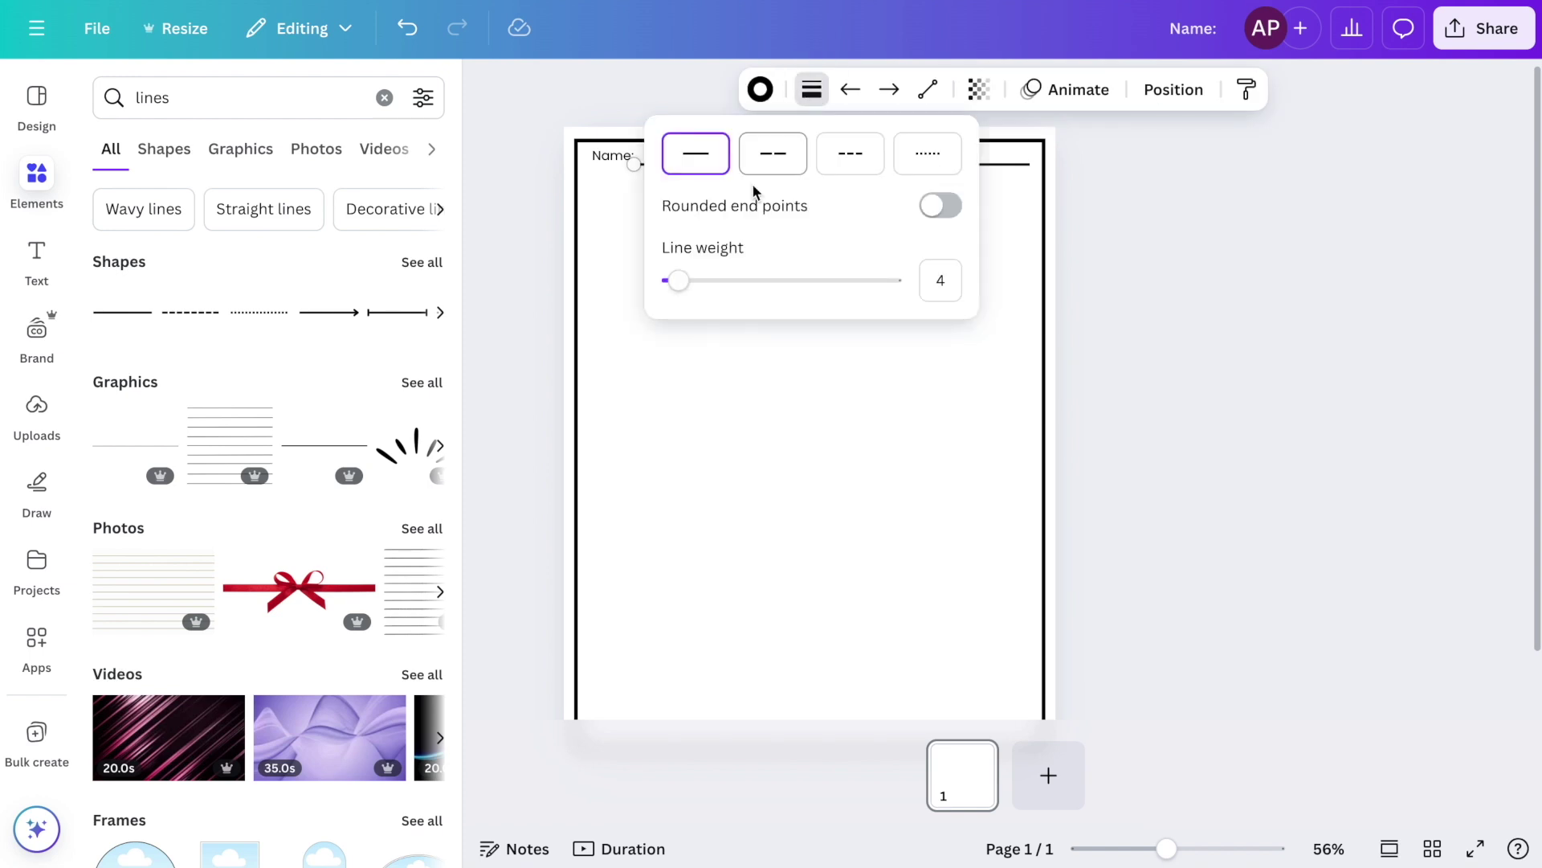
drag(680, 286, 678, 284)
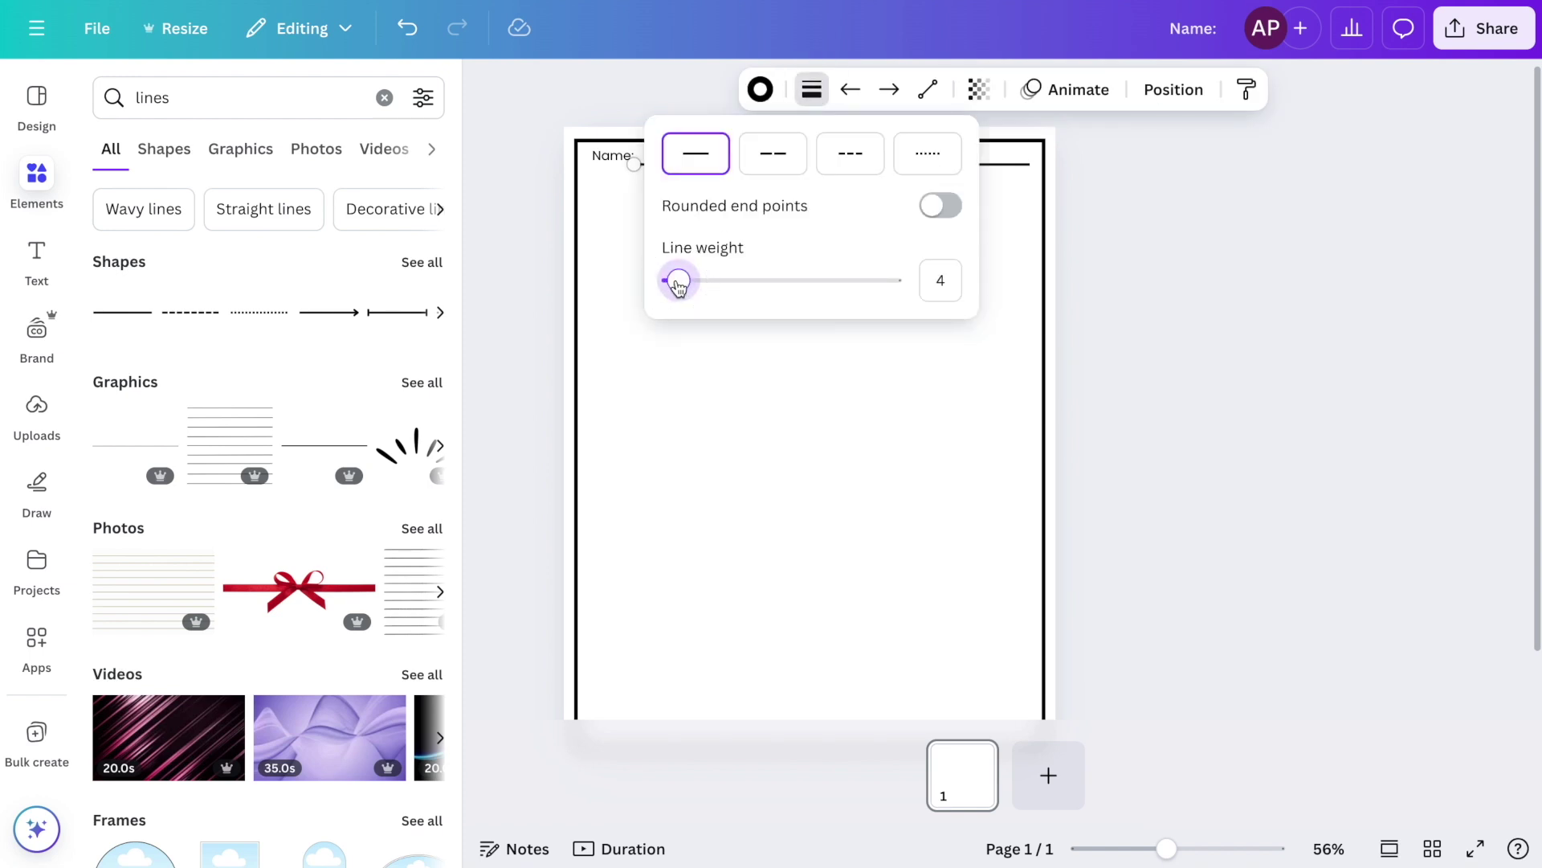
drag(679, 288, 674, 290)
click(707, 364)
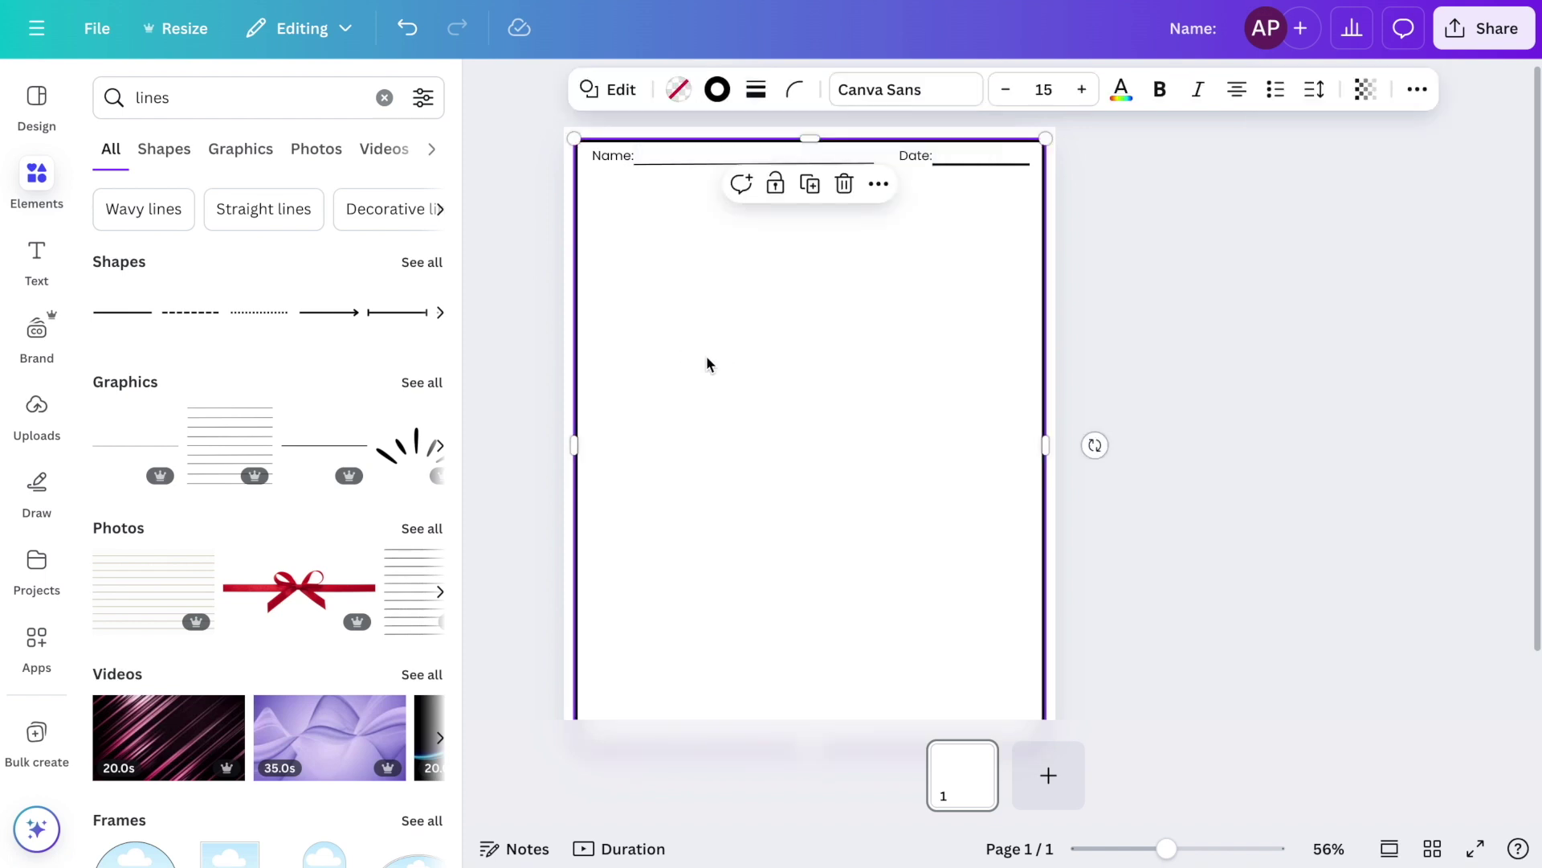
- Reduce the line weight of the writing line after "Date:" to 2
click(977, 168)
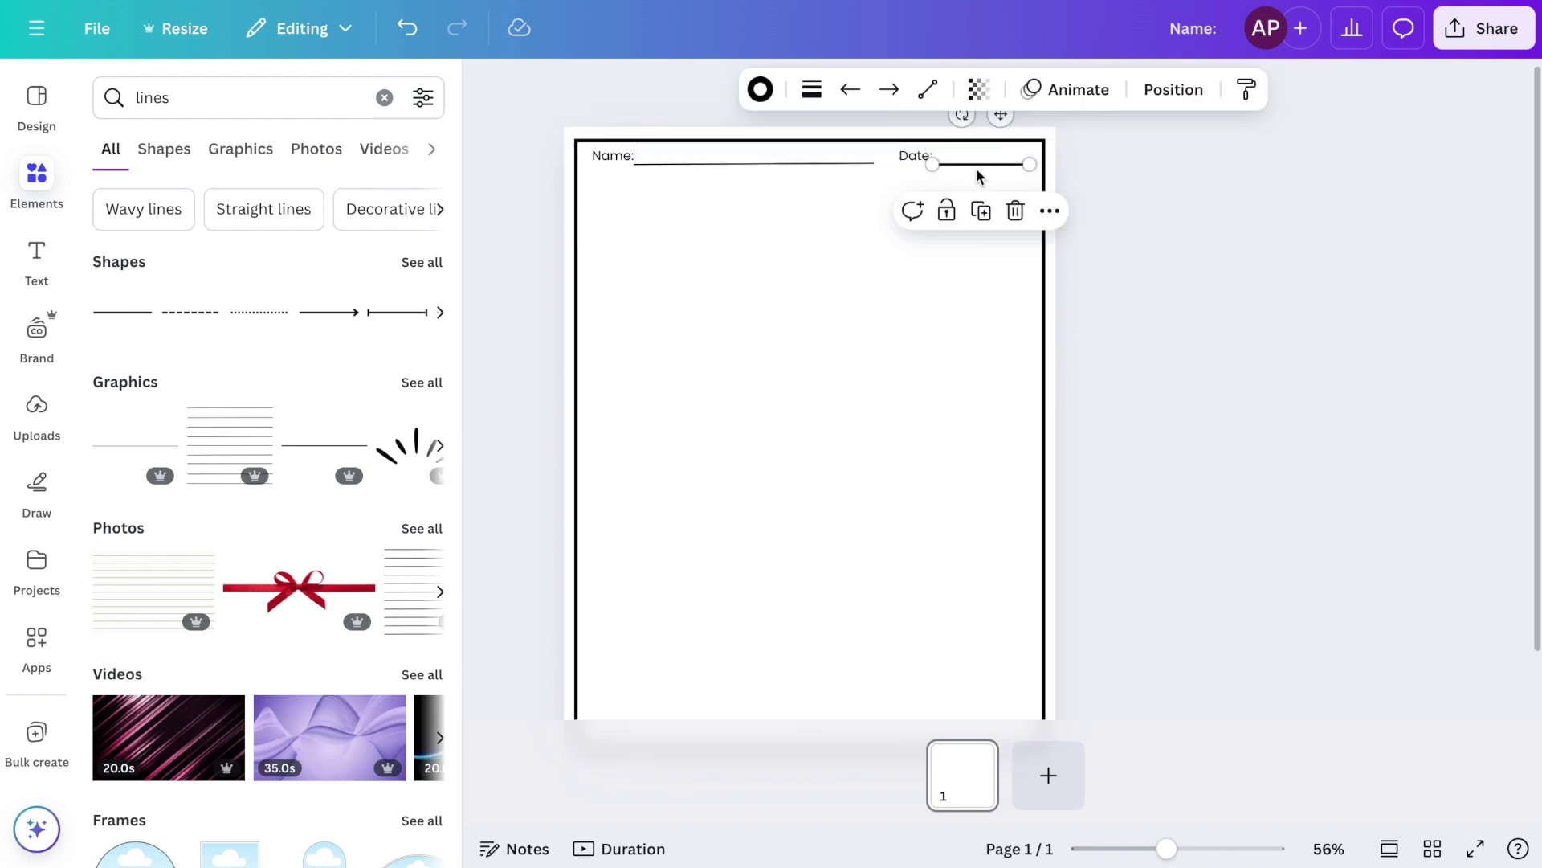
click(812, 90)
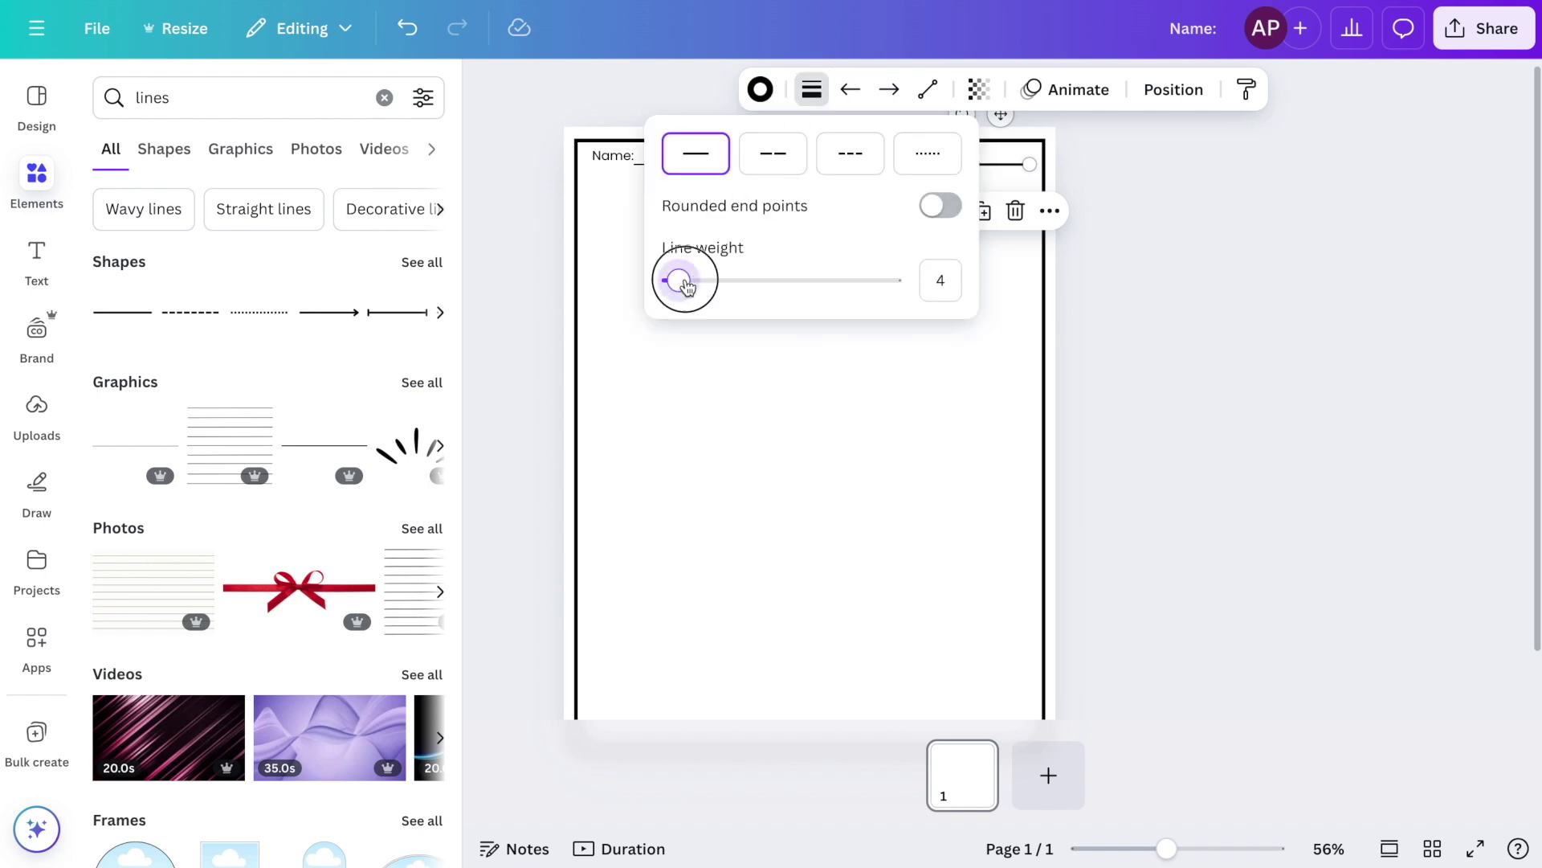
drag(687, 286, 675, 284)
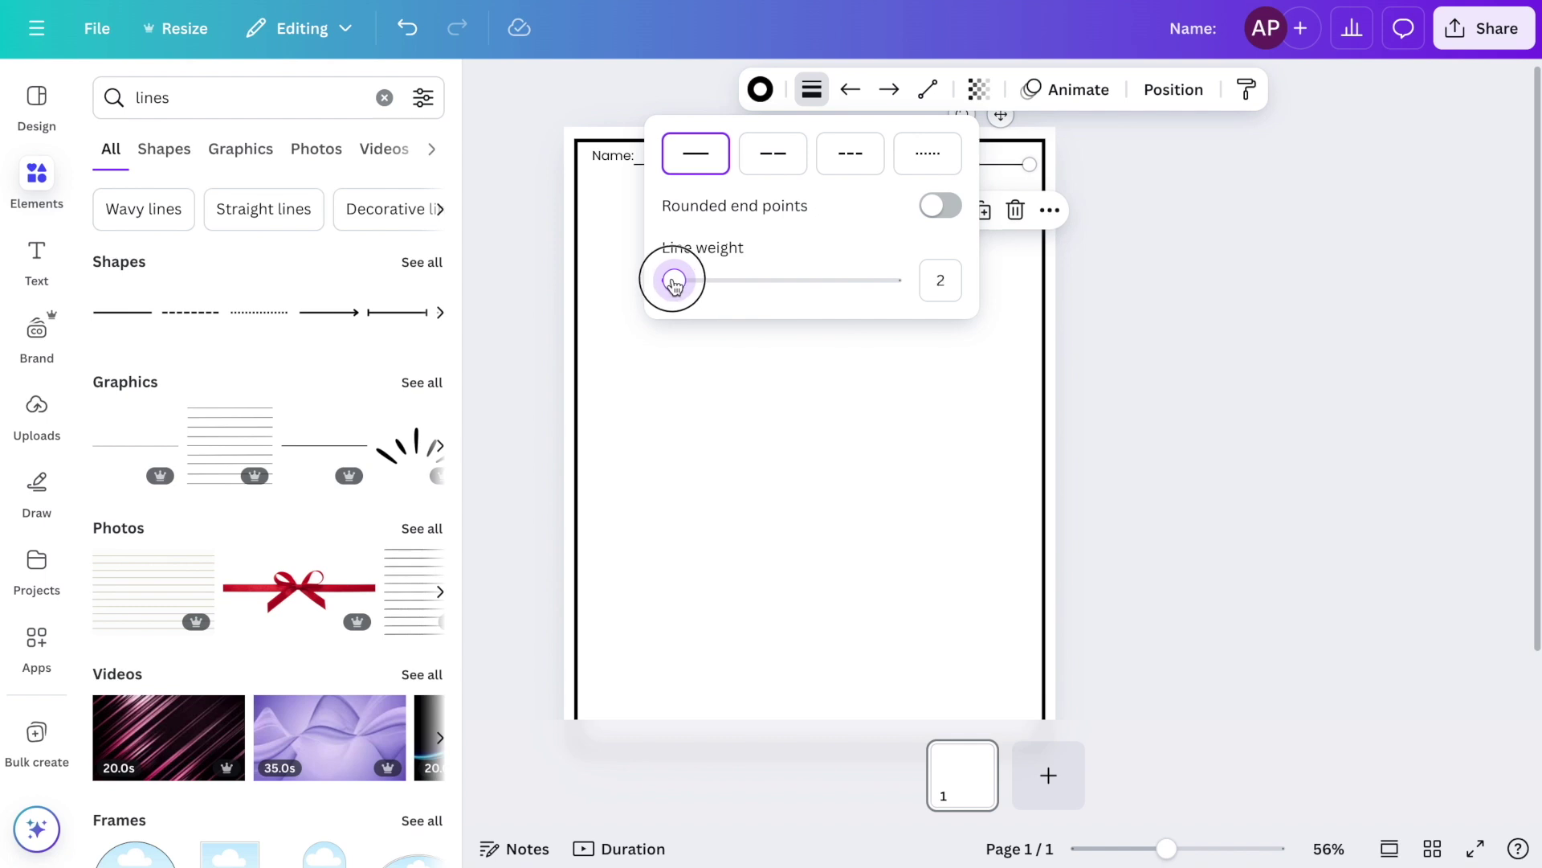
click(1283, 306)
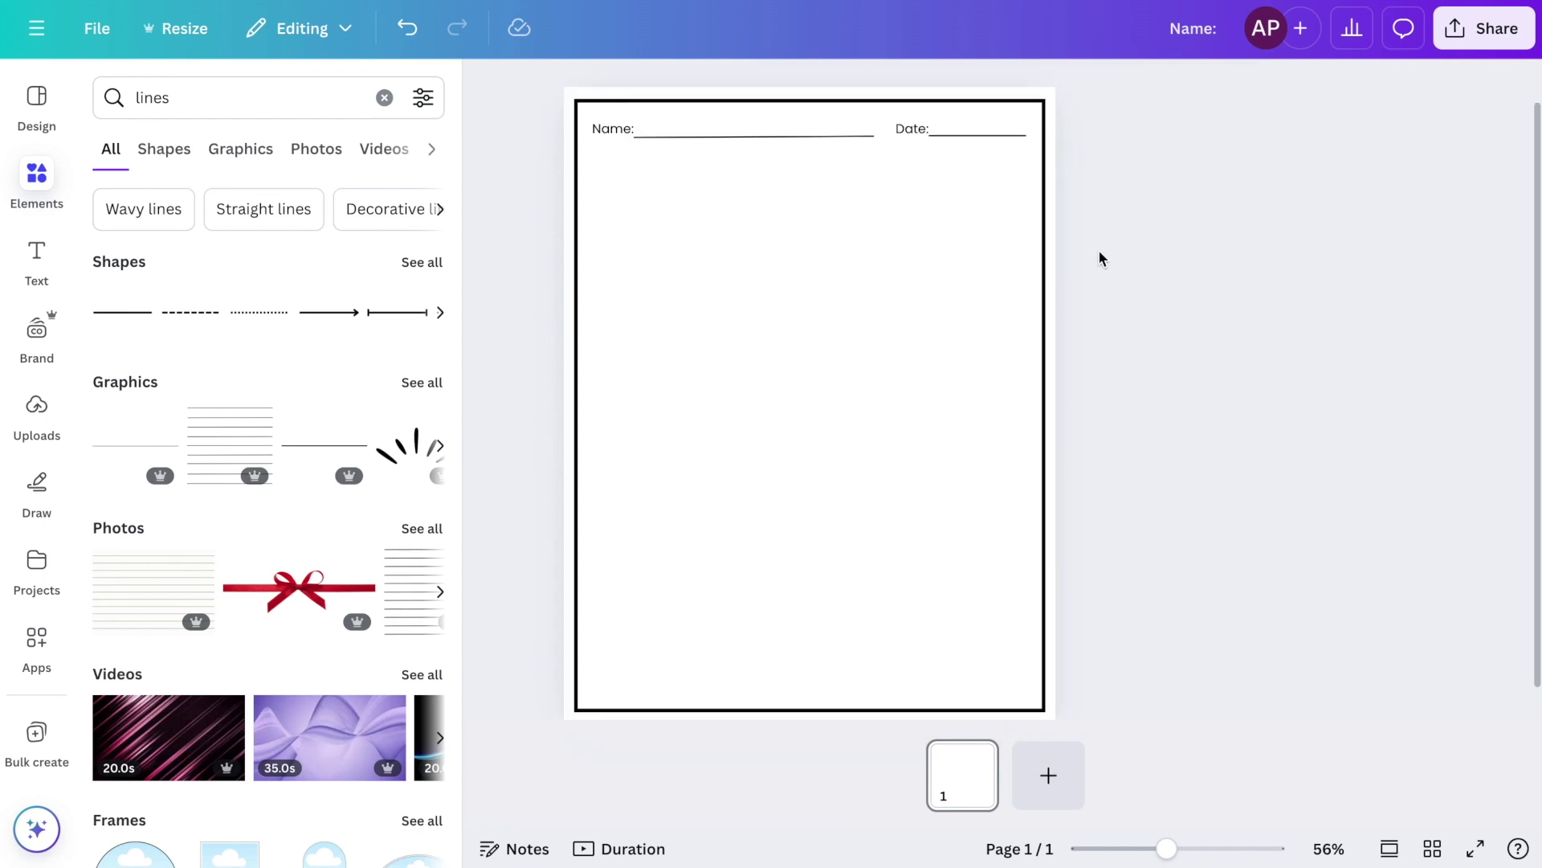
- Add a text box reading "Similes" and enlarge it to a font size of about 68.6
click(37, 255)
click(240, 159)
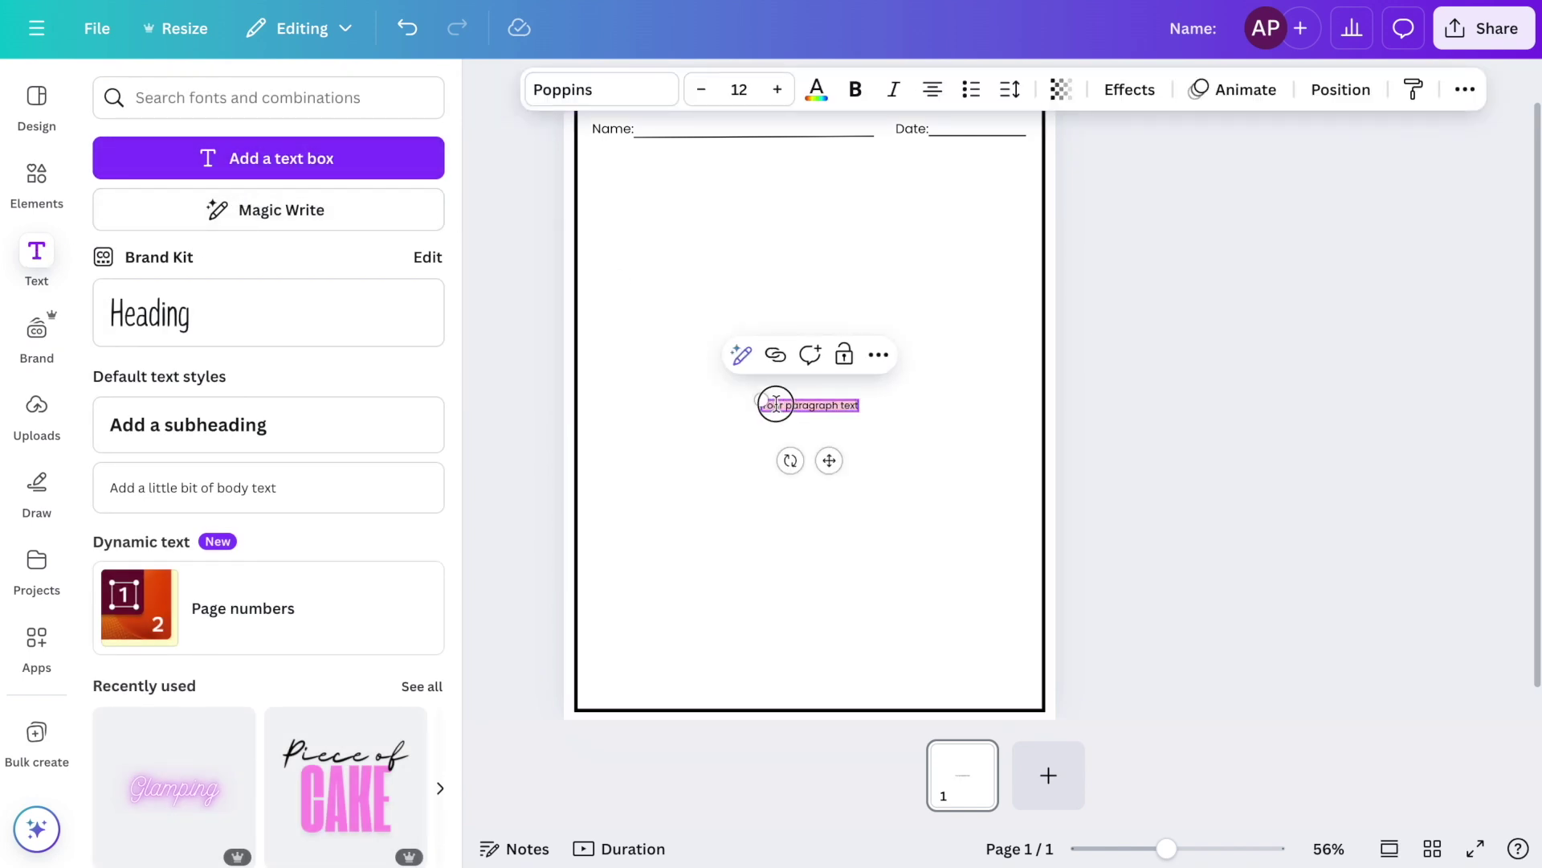
key(BackSpace)
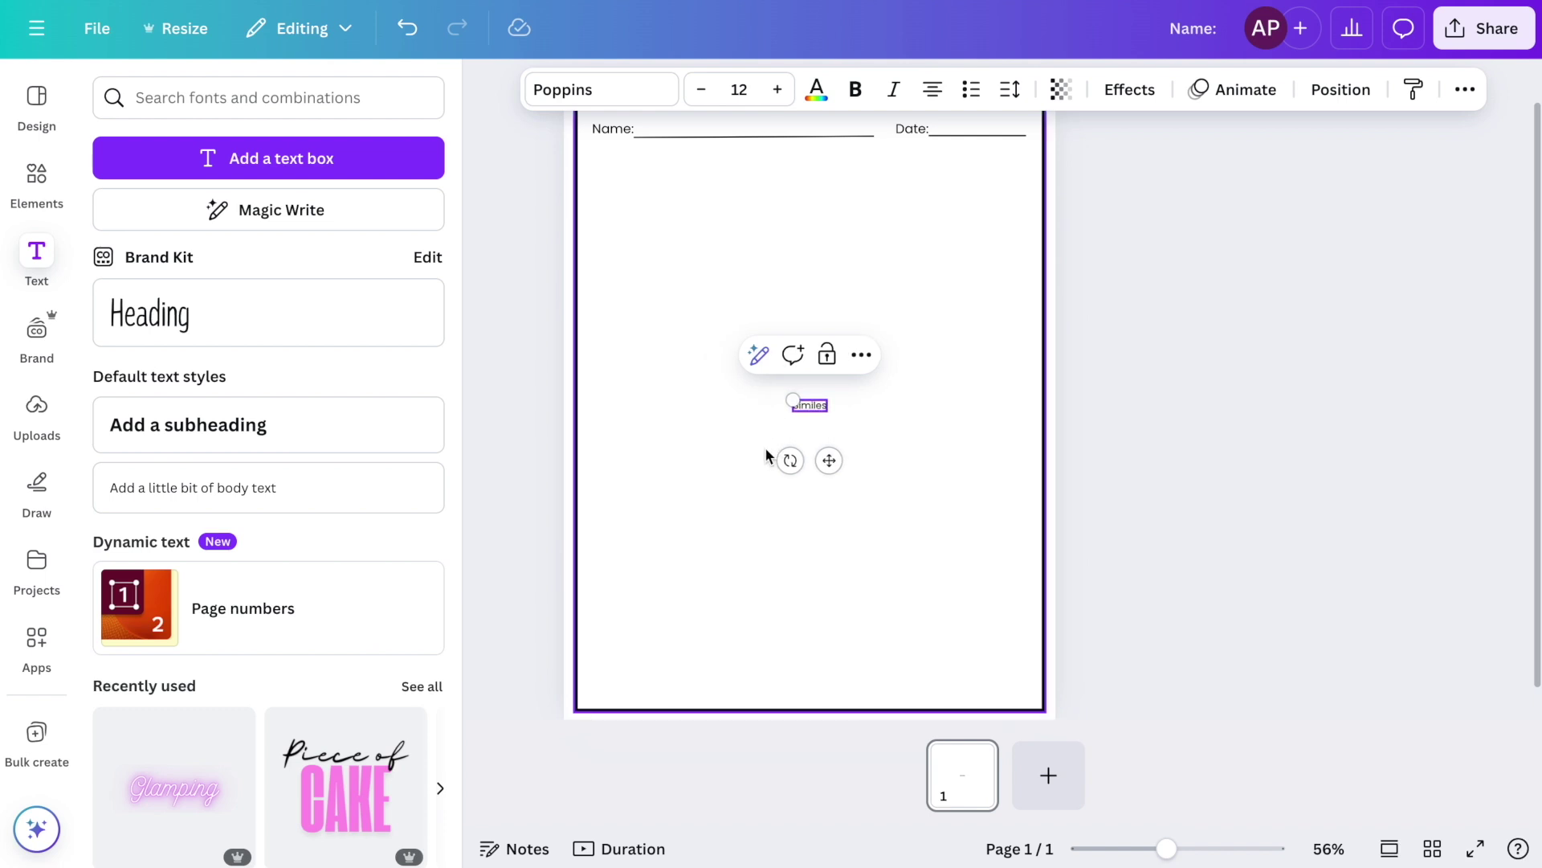
drag(791, 399, 642, 335)
click(851, 472)
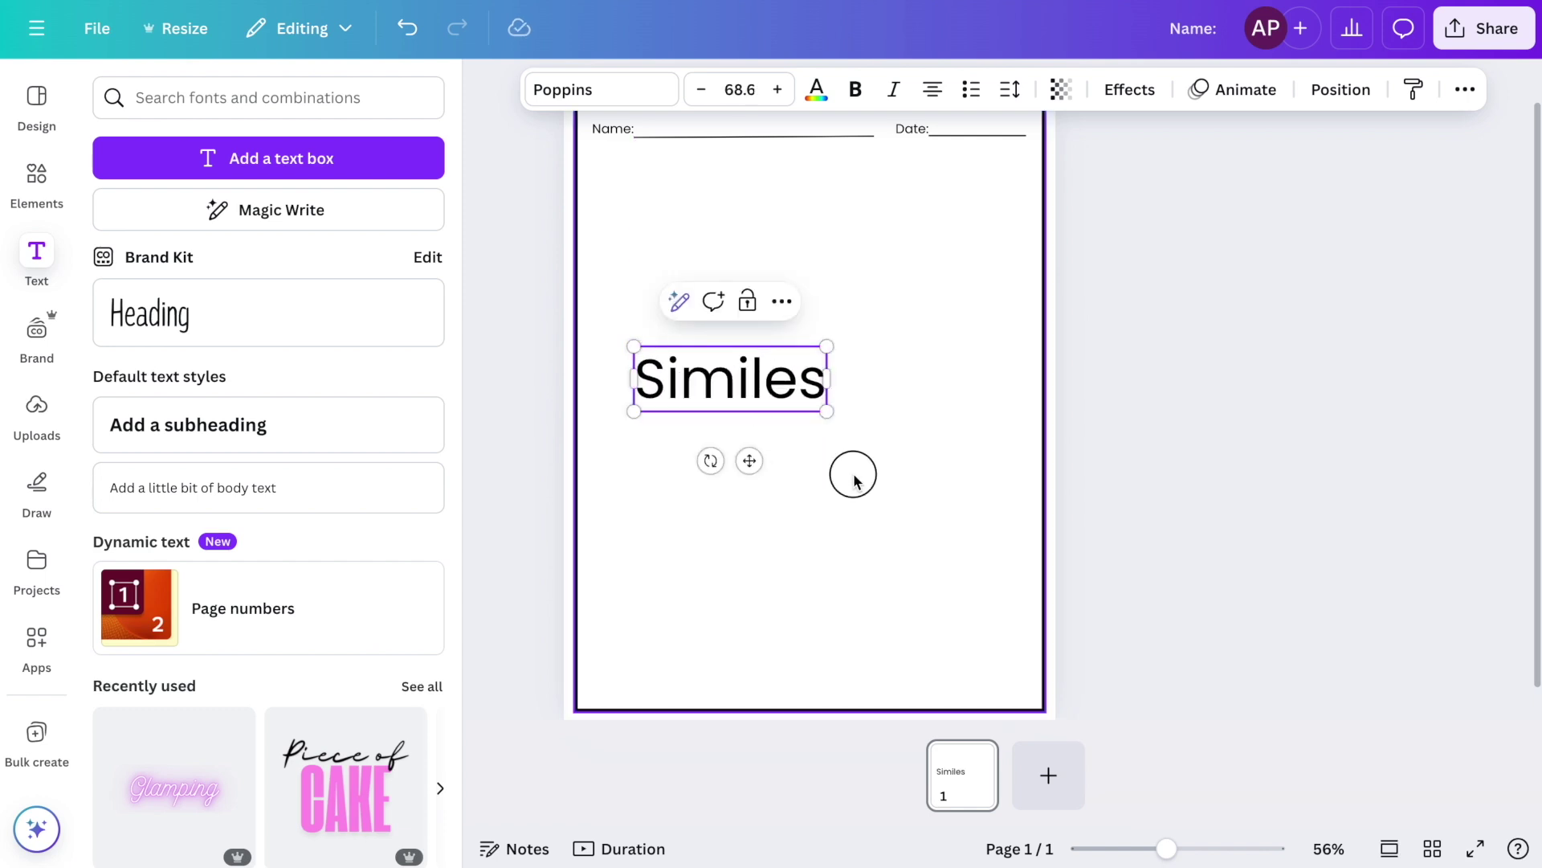
- Center the "Similes" title below the name and date line and change its font to Bobby Jones
click(714, 384)
drag(714, 384, 797, 199)
double_click(795, 198)
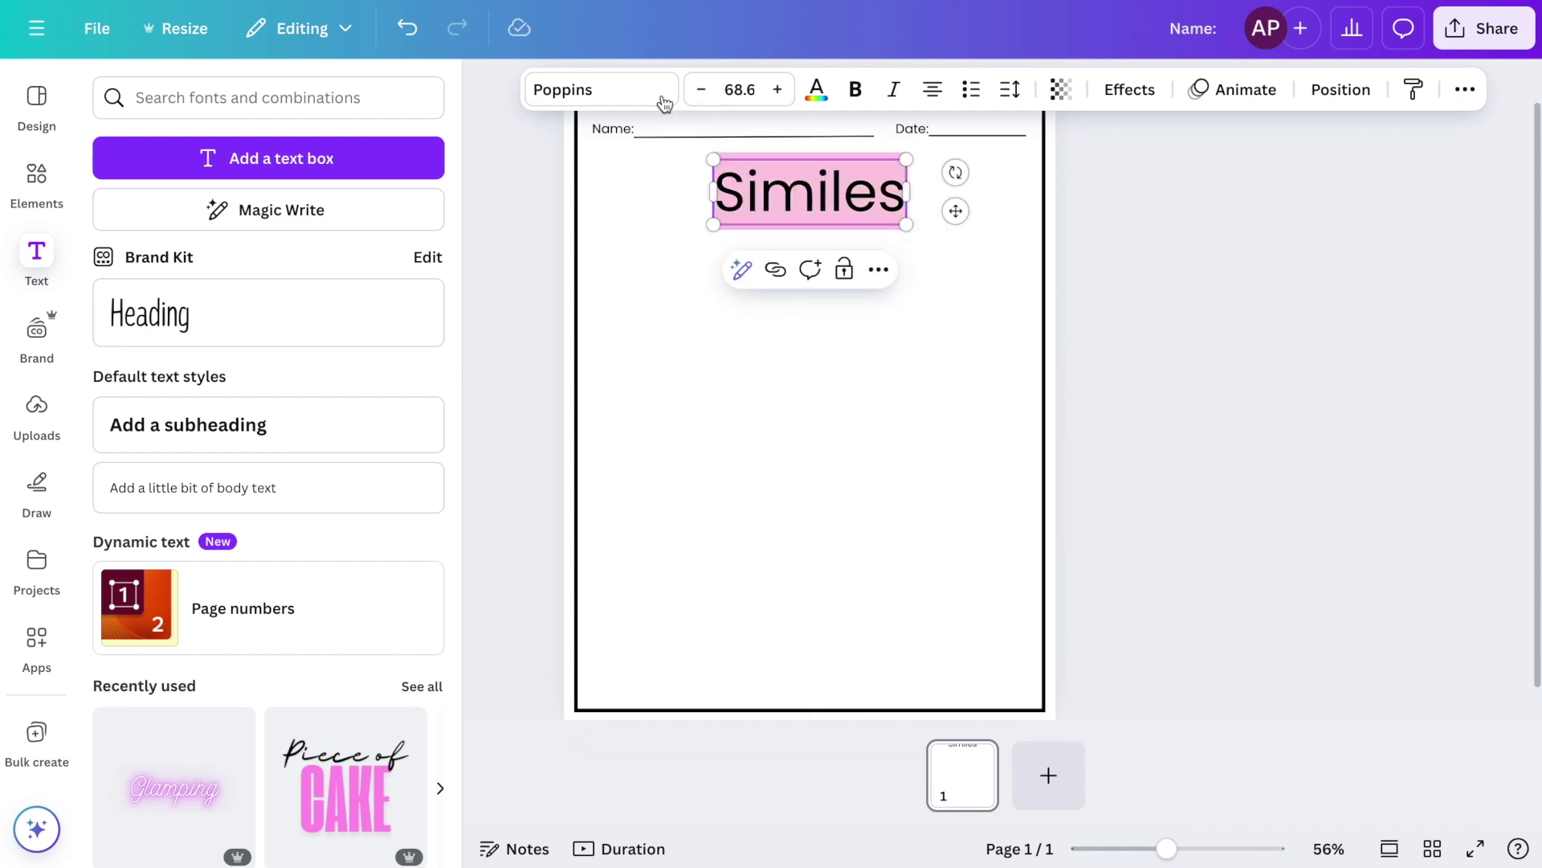
click(629, 93)
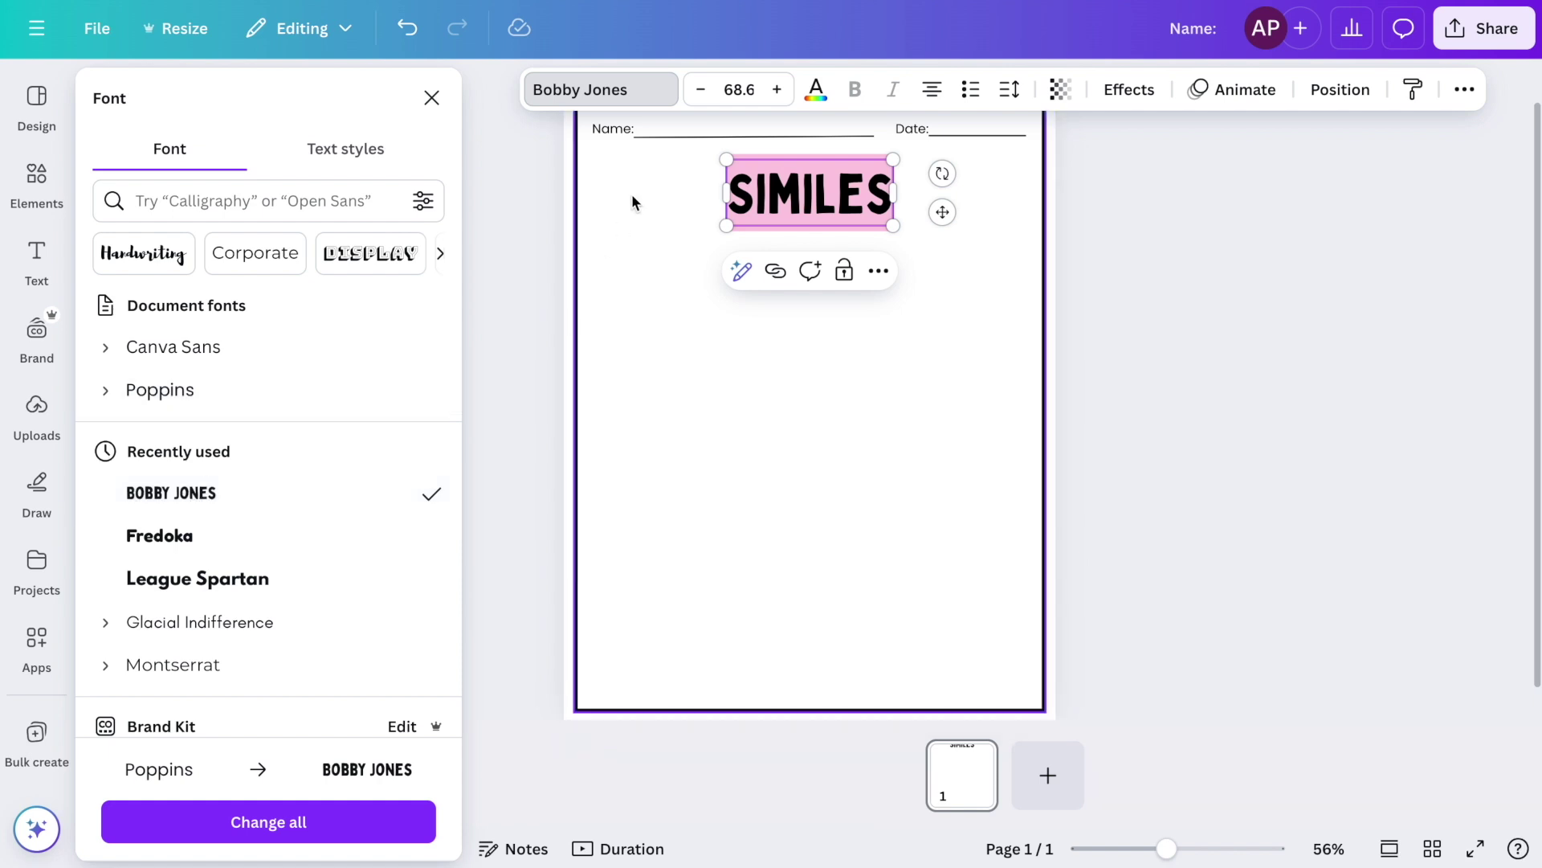
- Reduce the title's font size to 62.6
click(702, 95)
click(702, 95)
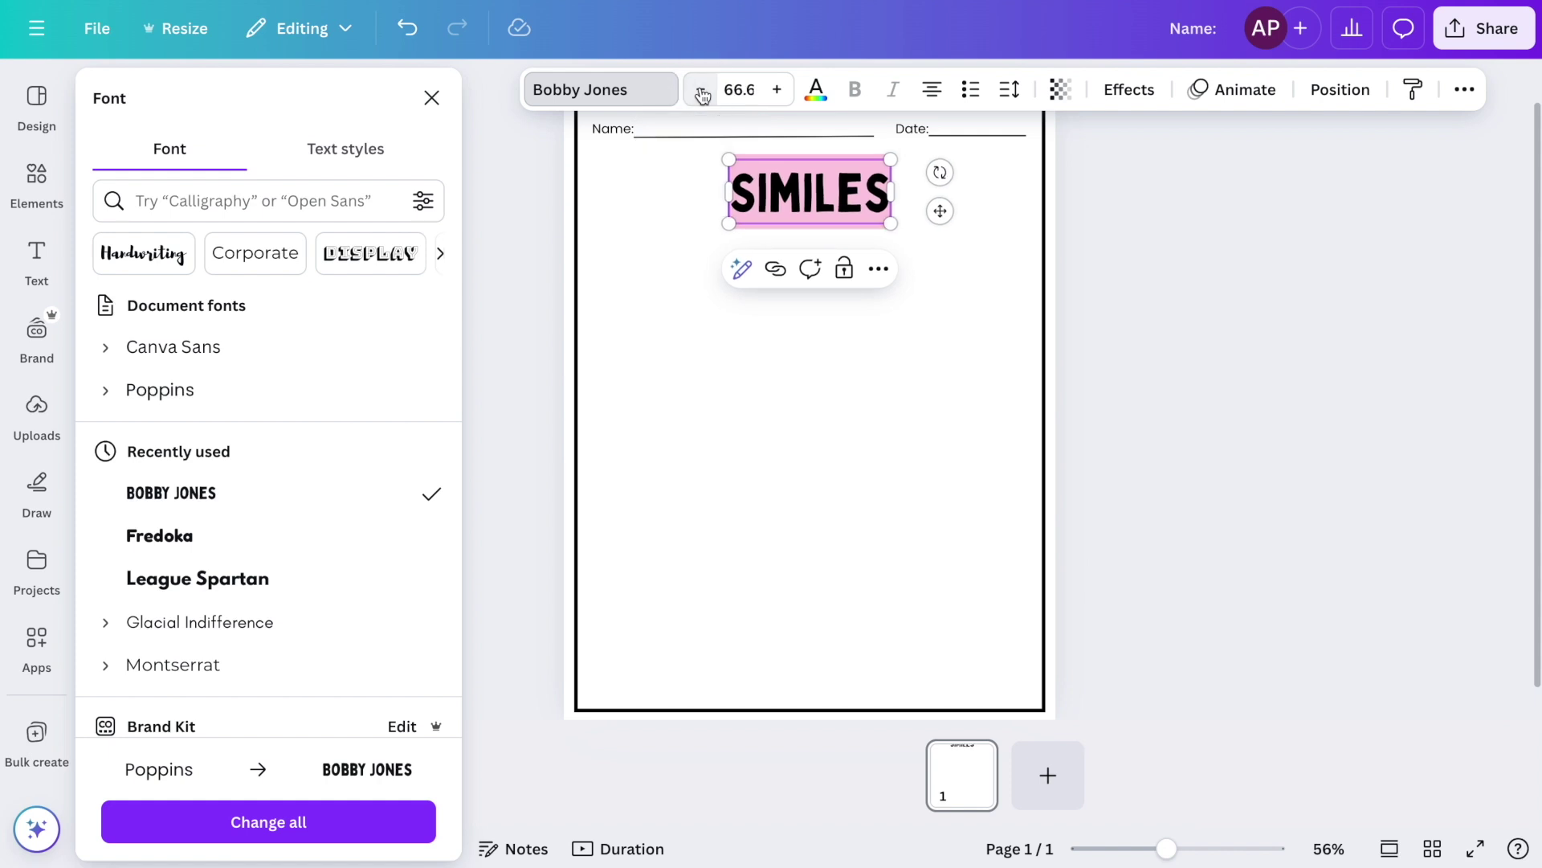
click(702, 95)
click(702, 94)
click(702, 94)
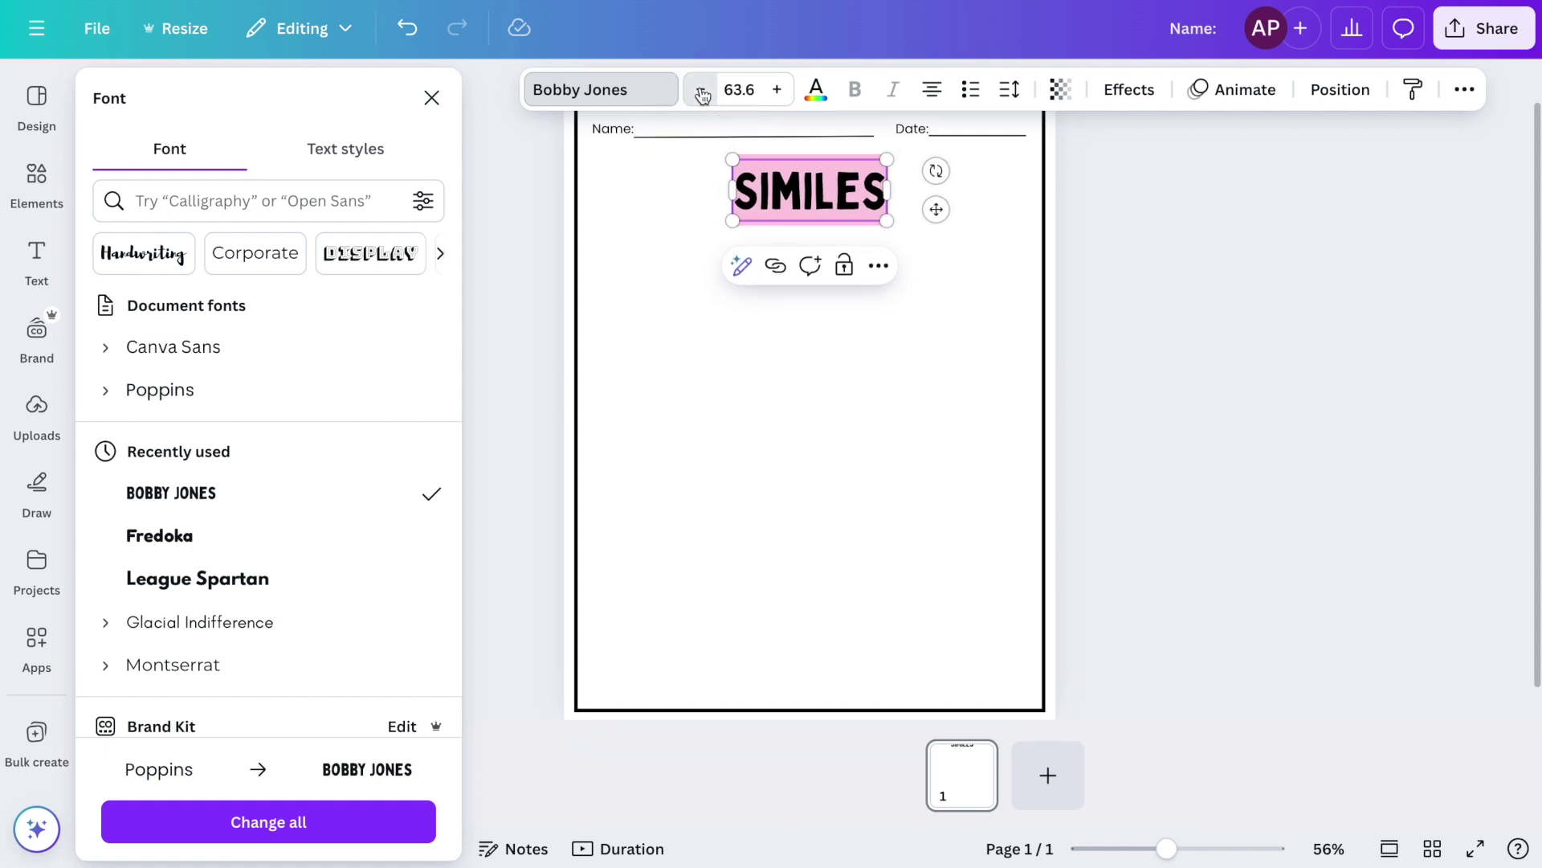
click(702, 95)
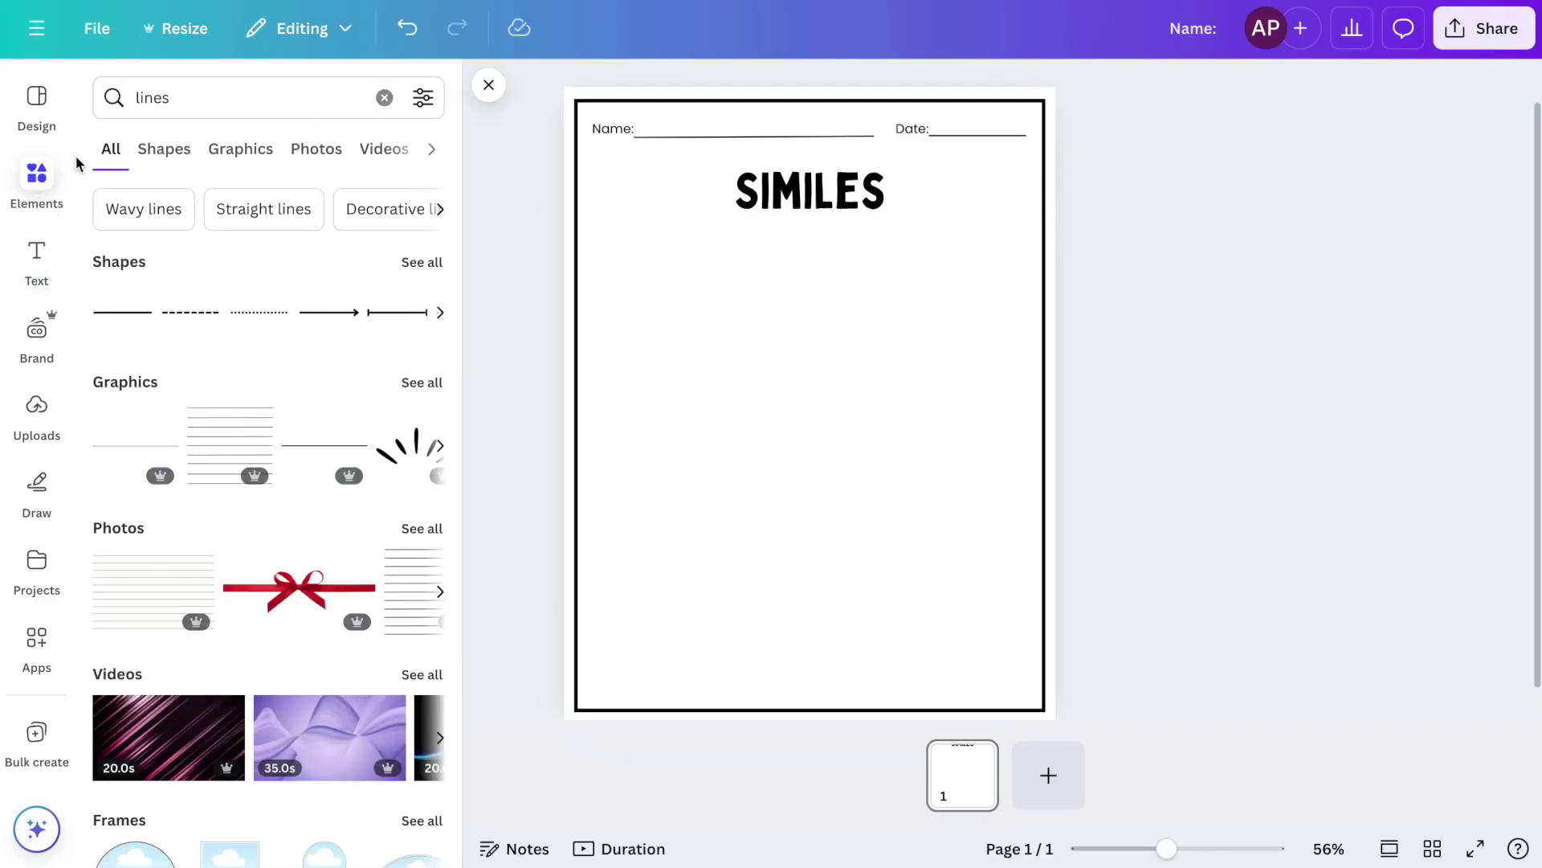
- Add a square shape, reshape it into a wide, low rectangle and center it directly below the title
click(385, 98)
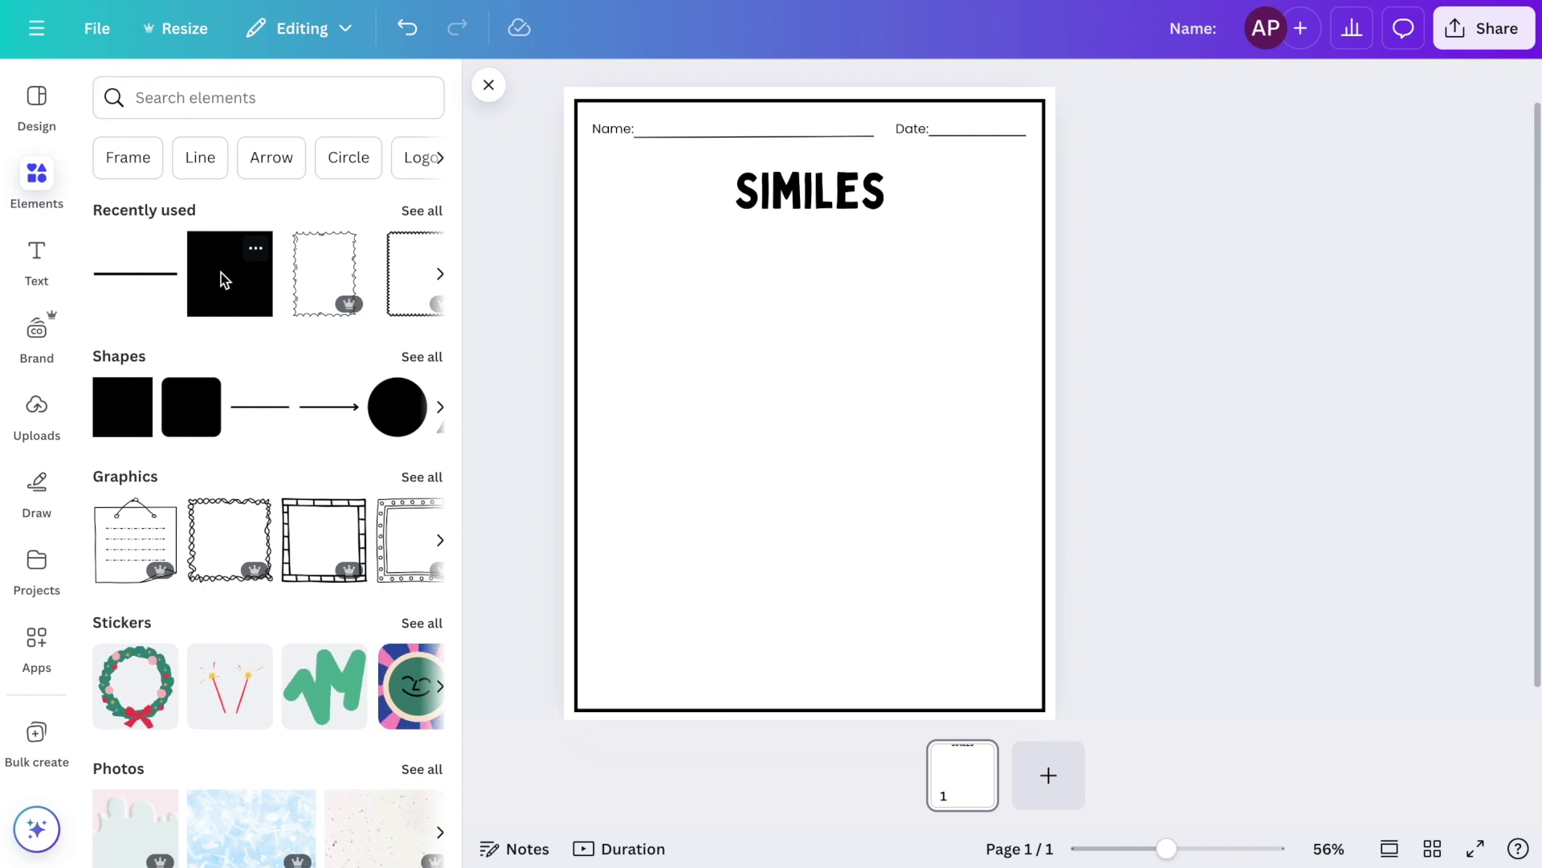
click(220, 273)
drag(810, 480, 812, 407)
drag(887, 373, 981, 370)
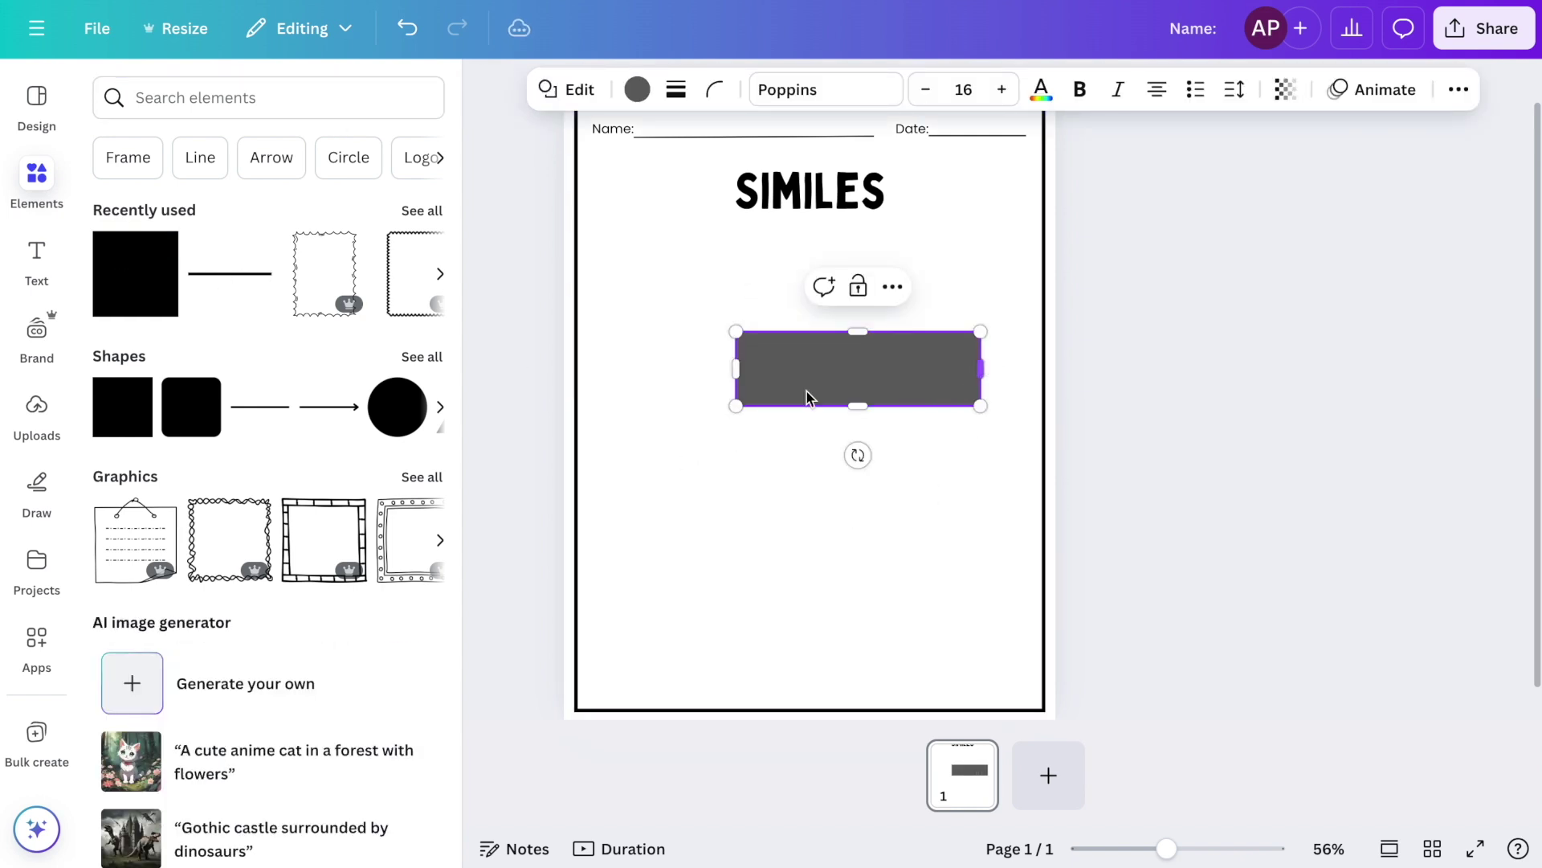
drag(736, 369, 641, 370)
click(750, 268)
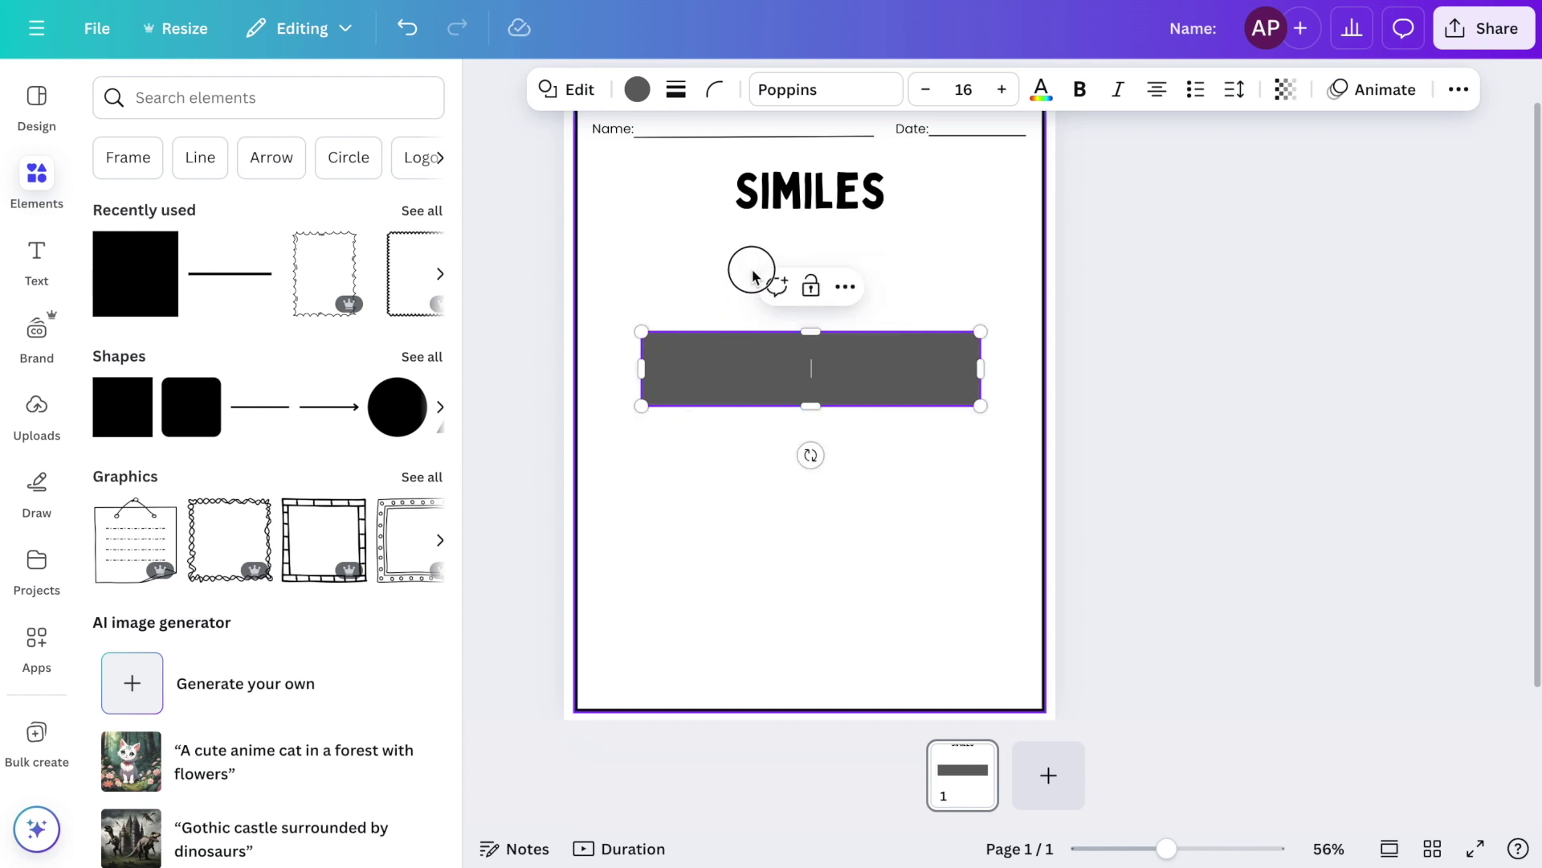
double_click(764, 359)
drag(764, 359, 763, 246)
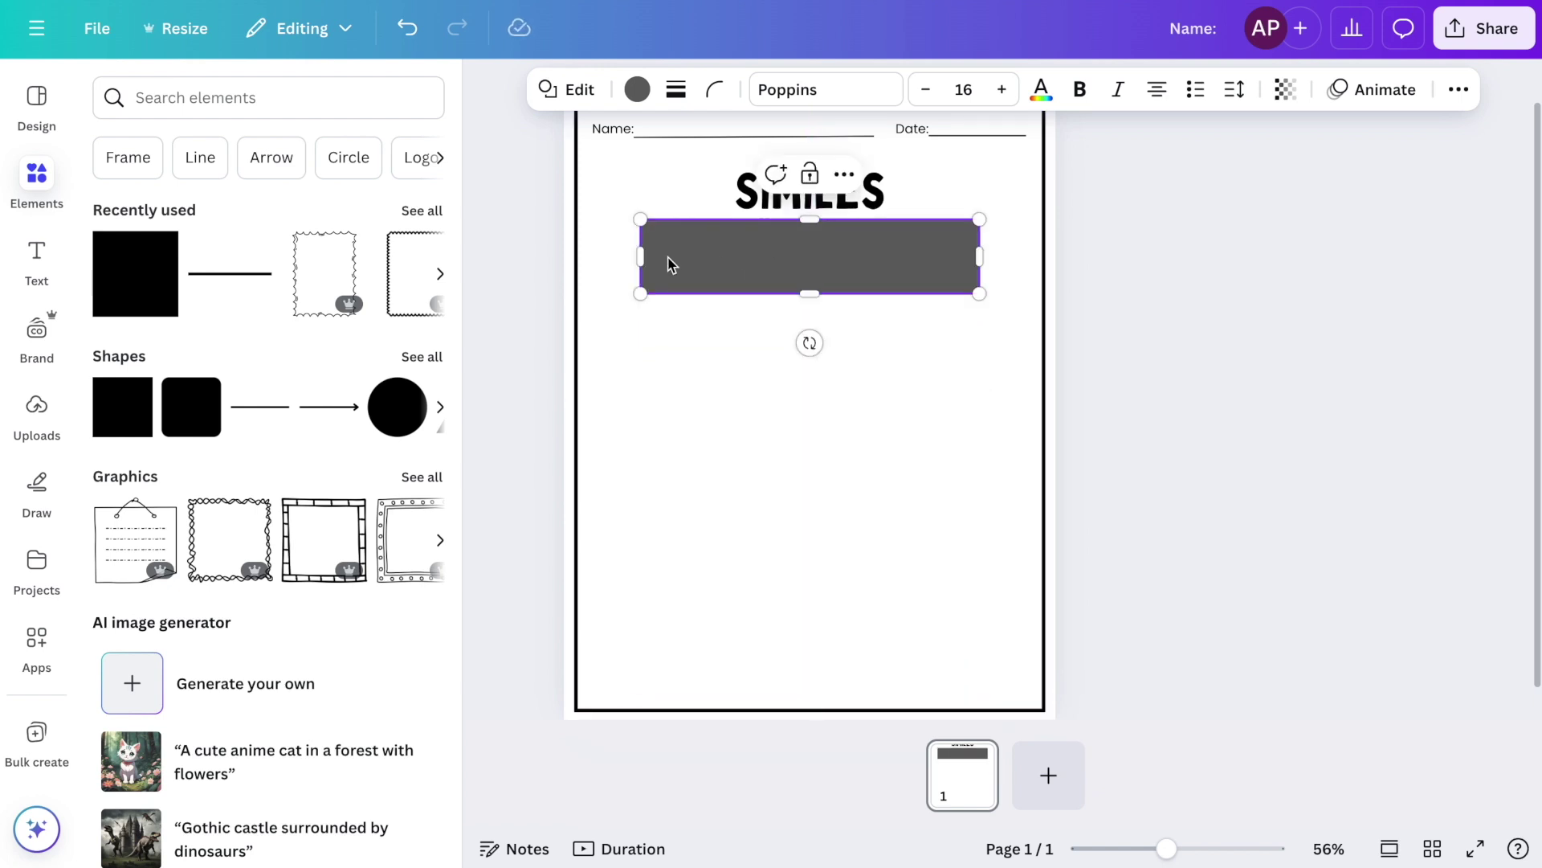
- Style the rectangle below the title with a light gray fill and thin black outline, and widen it on both sides
click(637, 89)
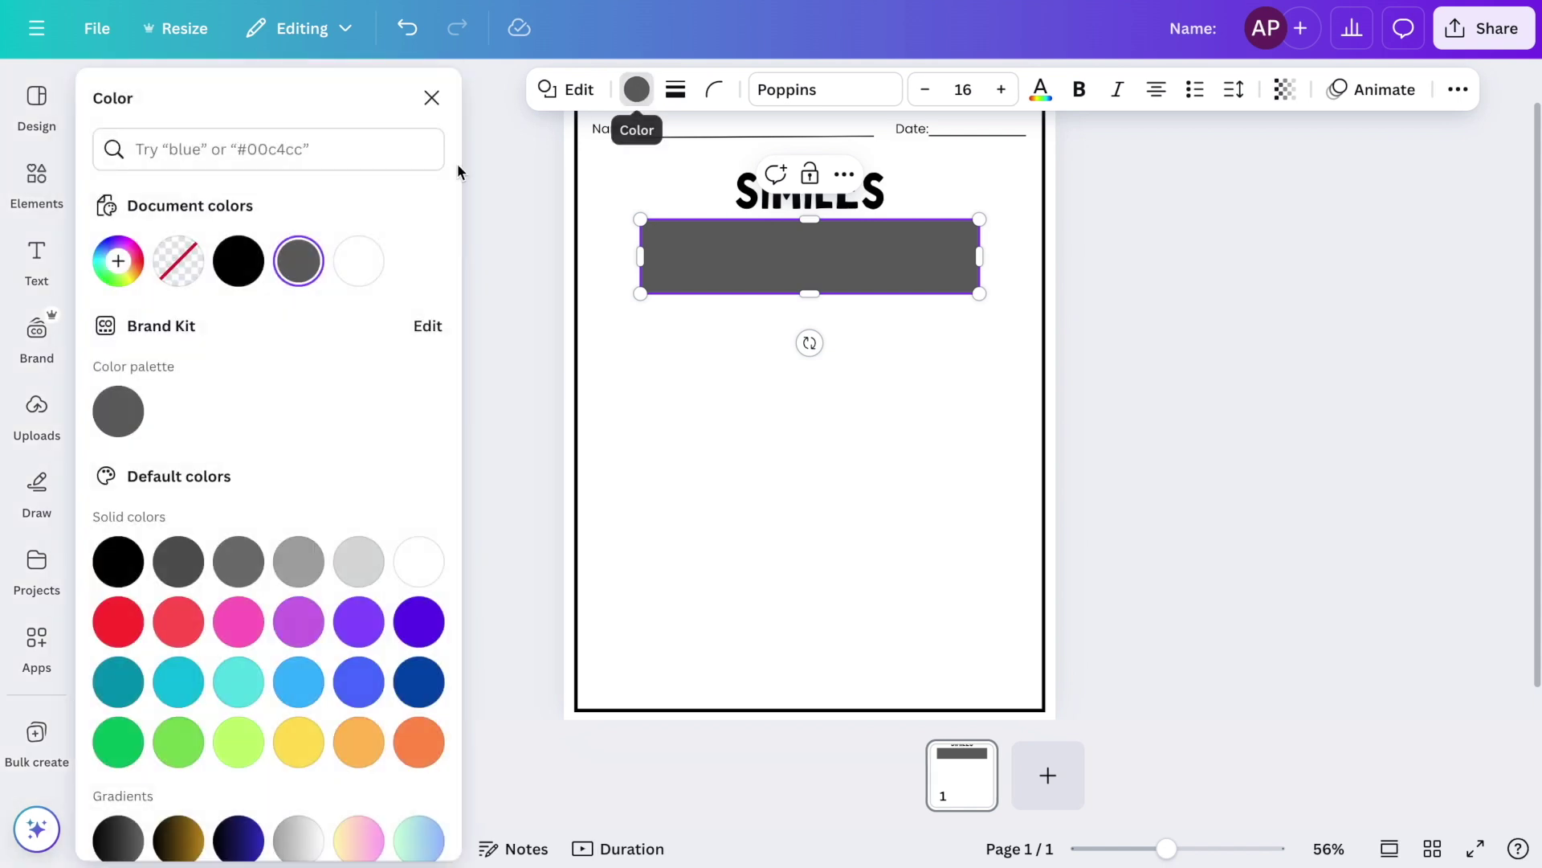
click(358, 560)
drag(980, 259, 1000, 260)
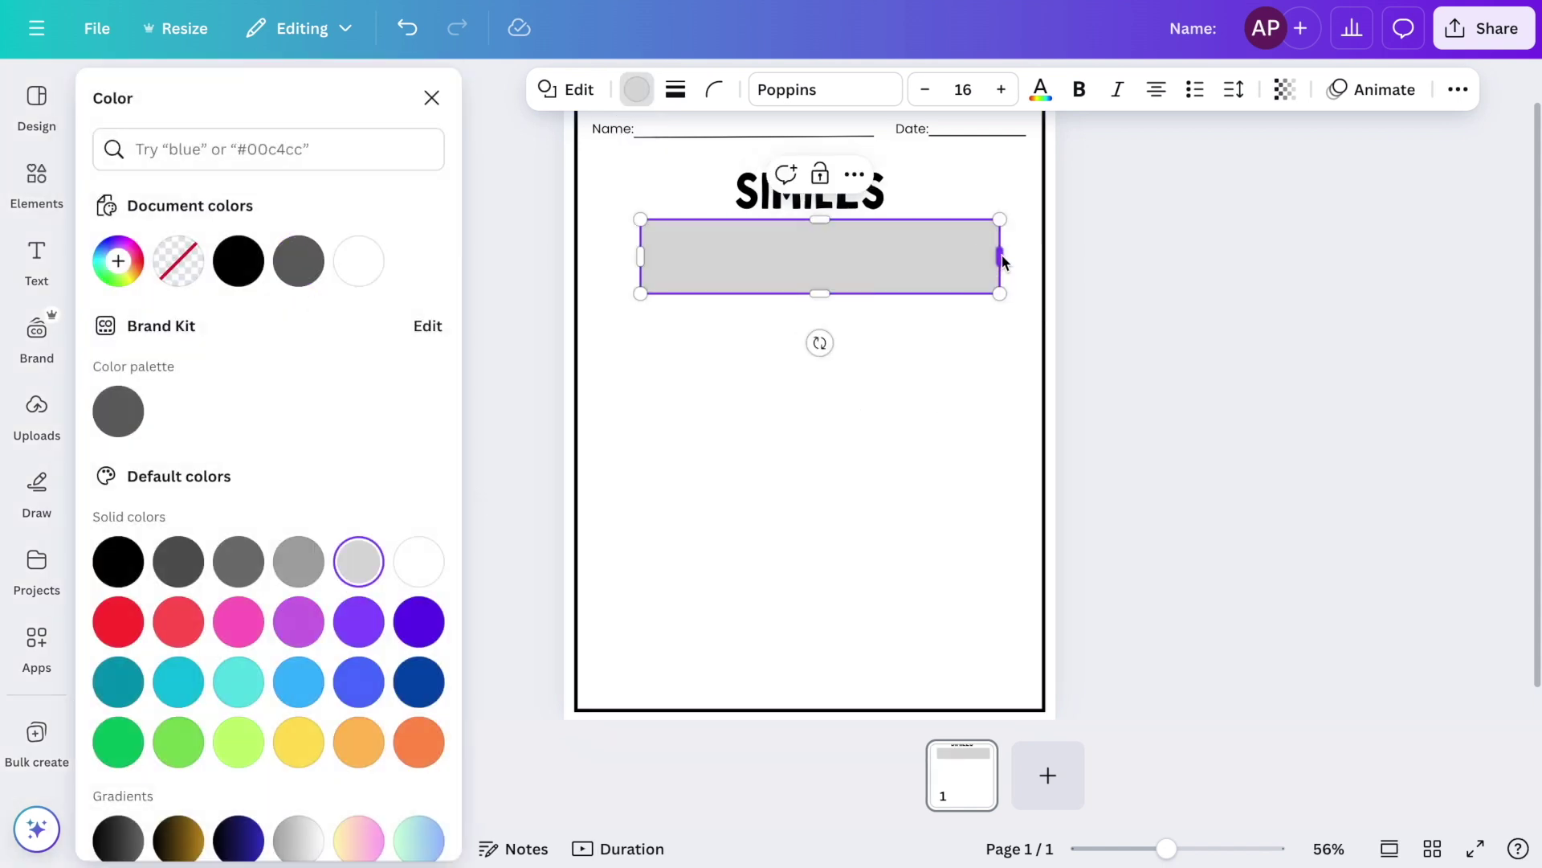
drag(641, 257, 633, 257)
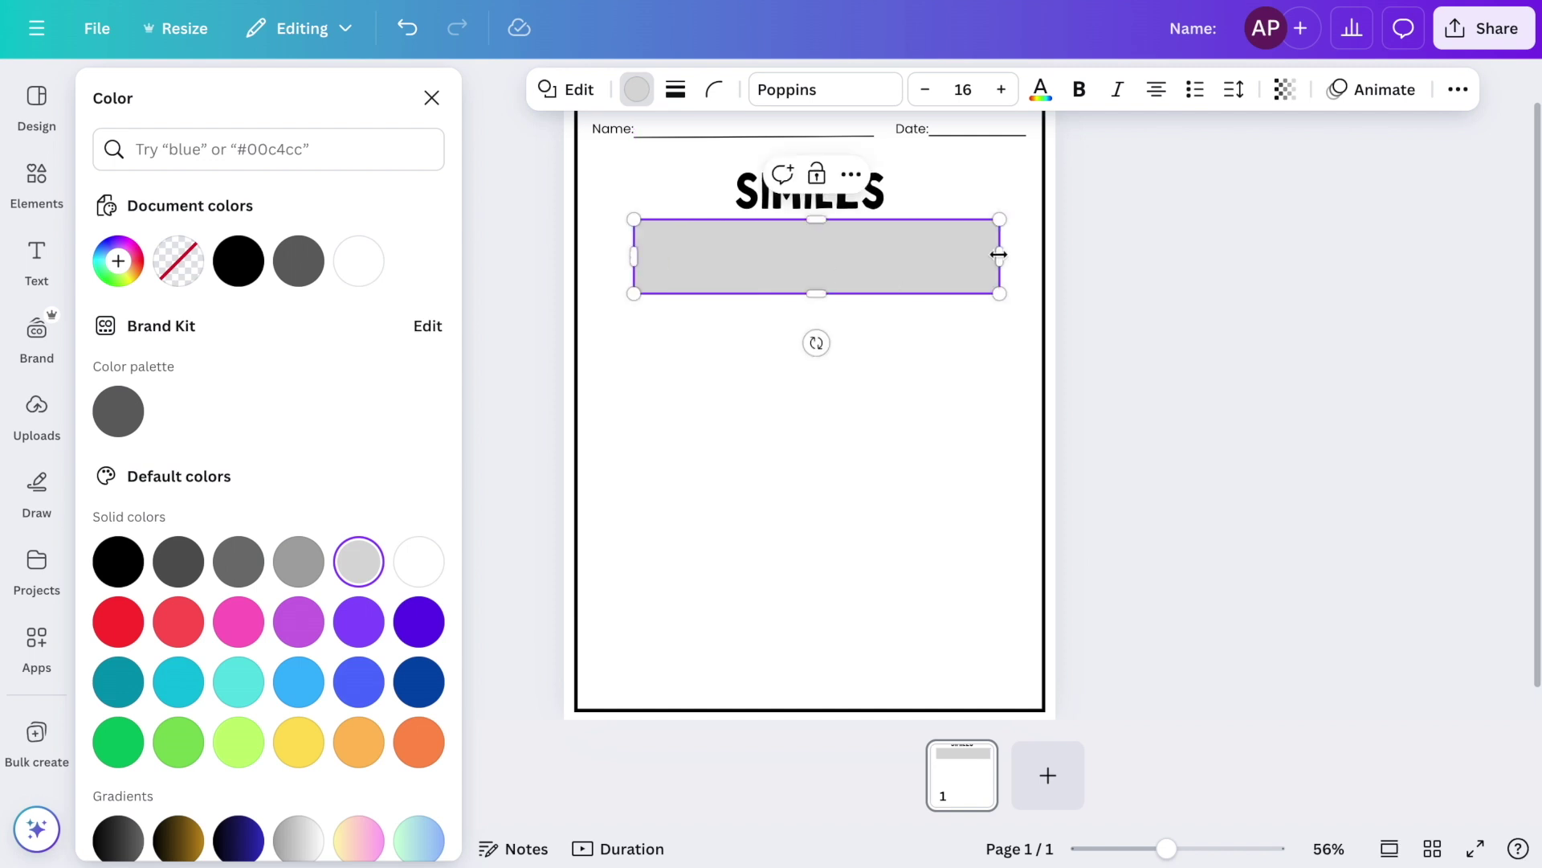
mouse_move(1003, 258)
mouse_down()
mouse_move(978, 257)
mouse_move(1015, 258)
mouse_up()
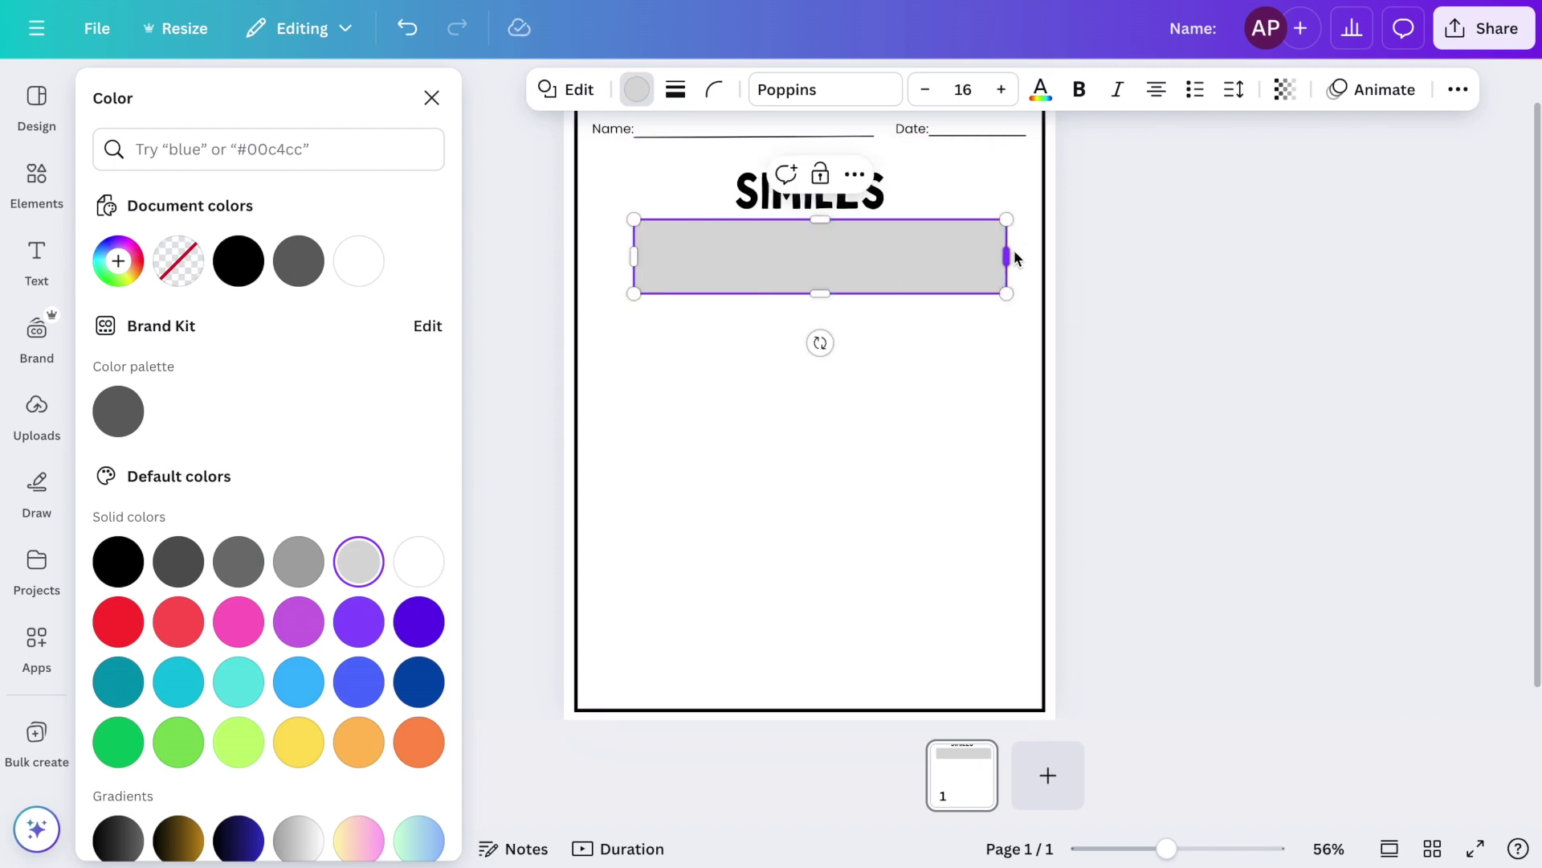
drag(636, 257, 618, 258)
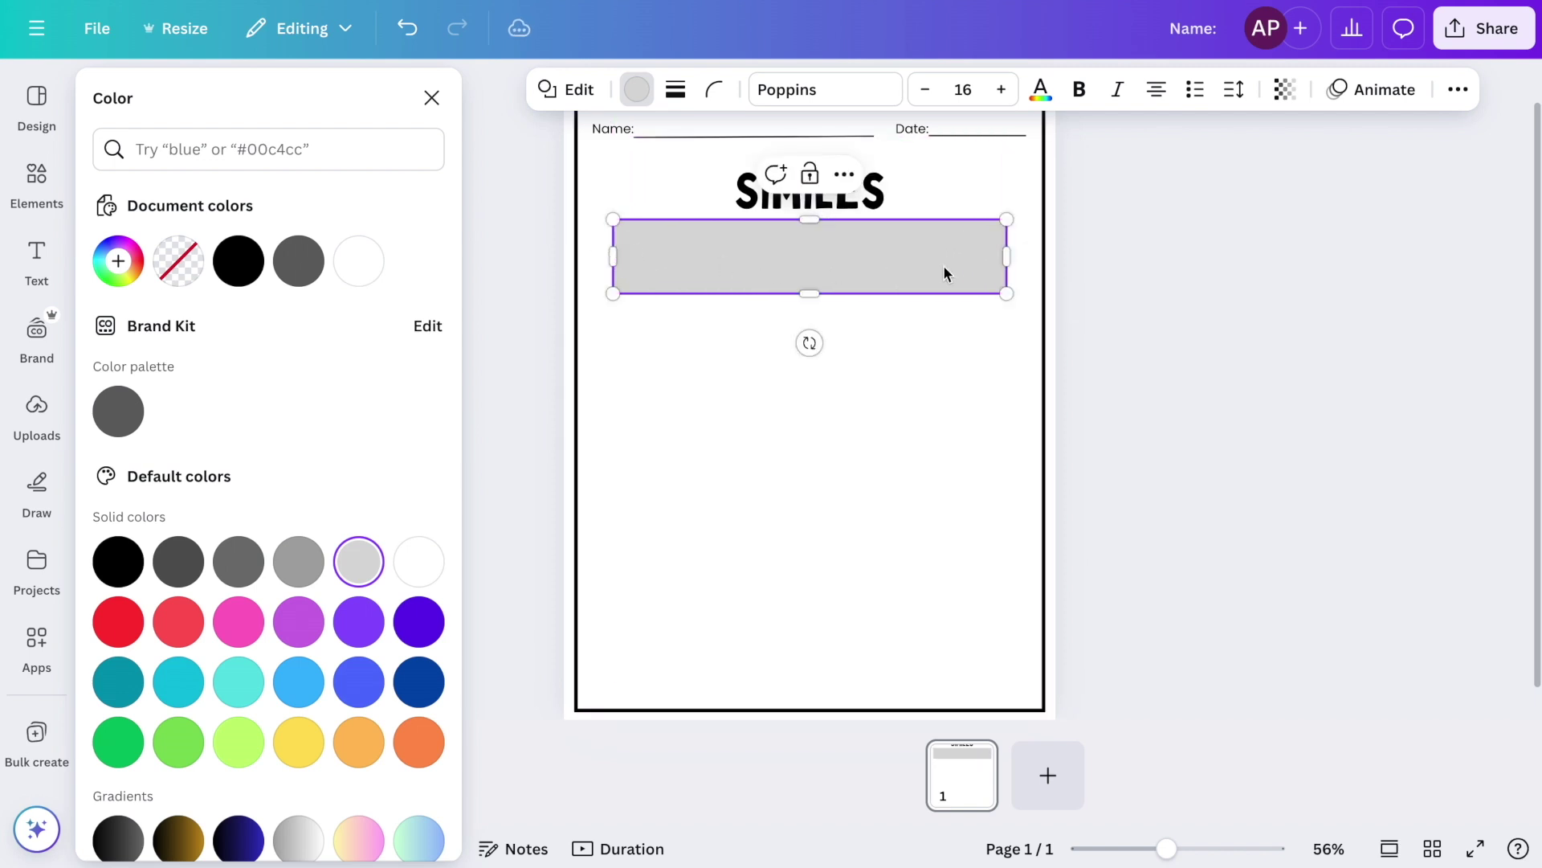
click(755, 435)
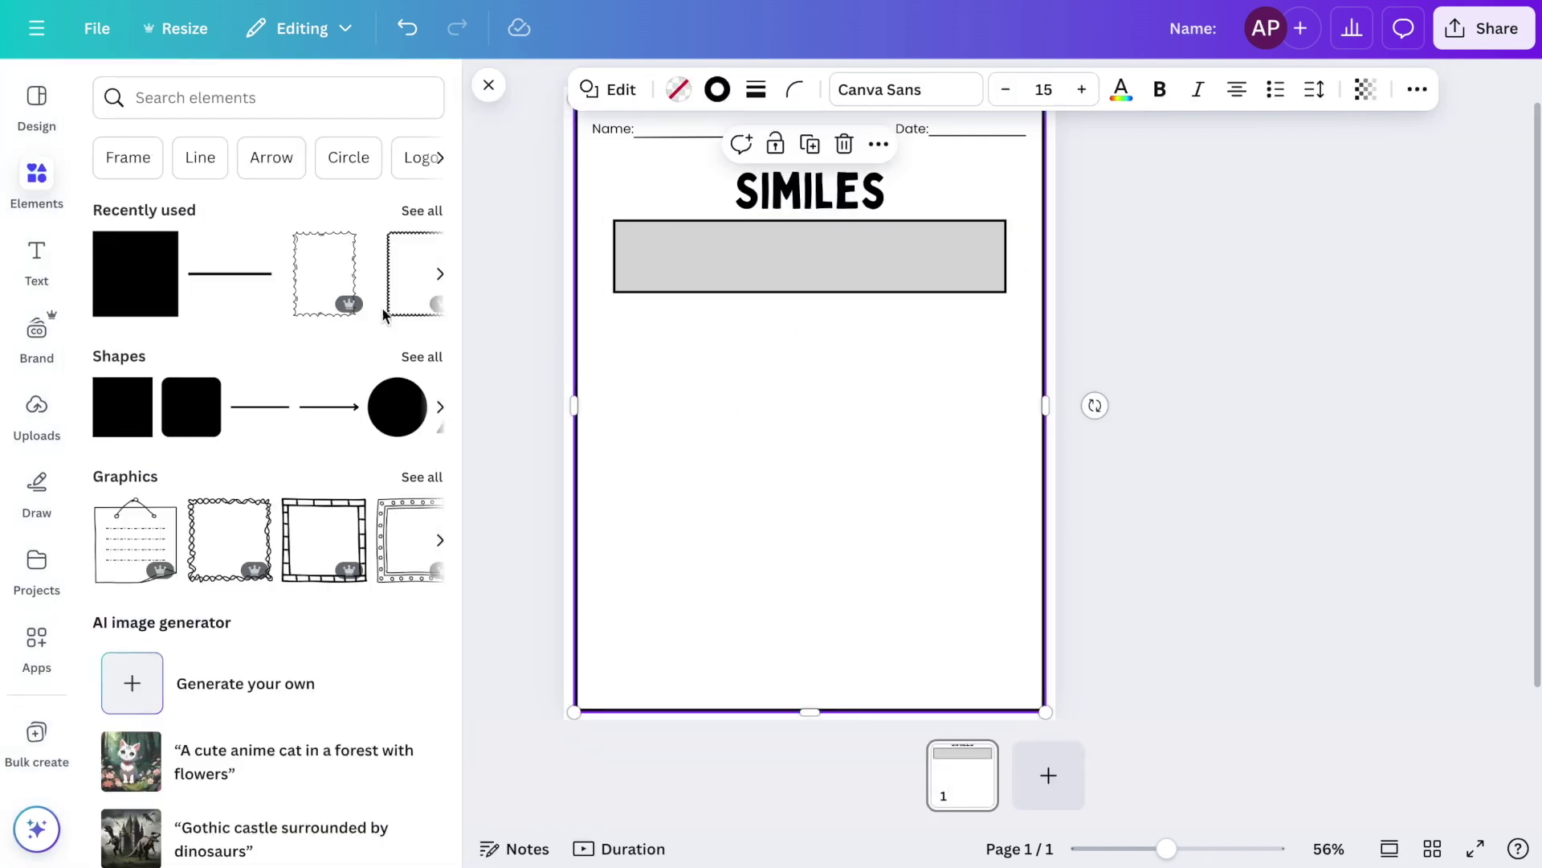
- Add a large rectangle below the gray box, matching its width, with a white fill and black outline
click(140, 288)
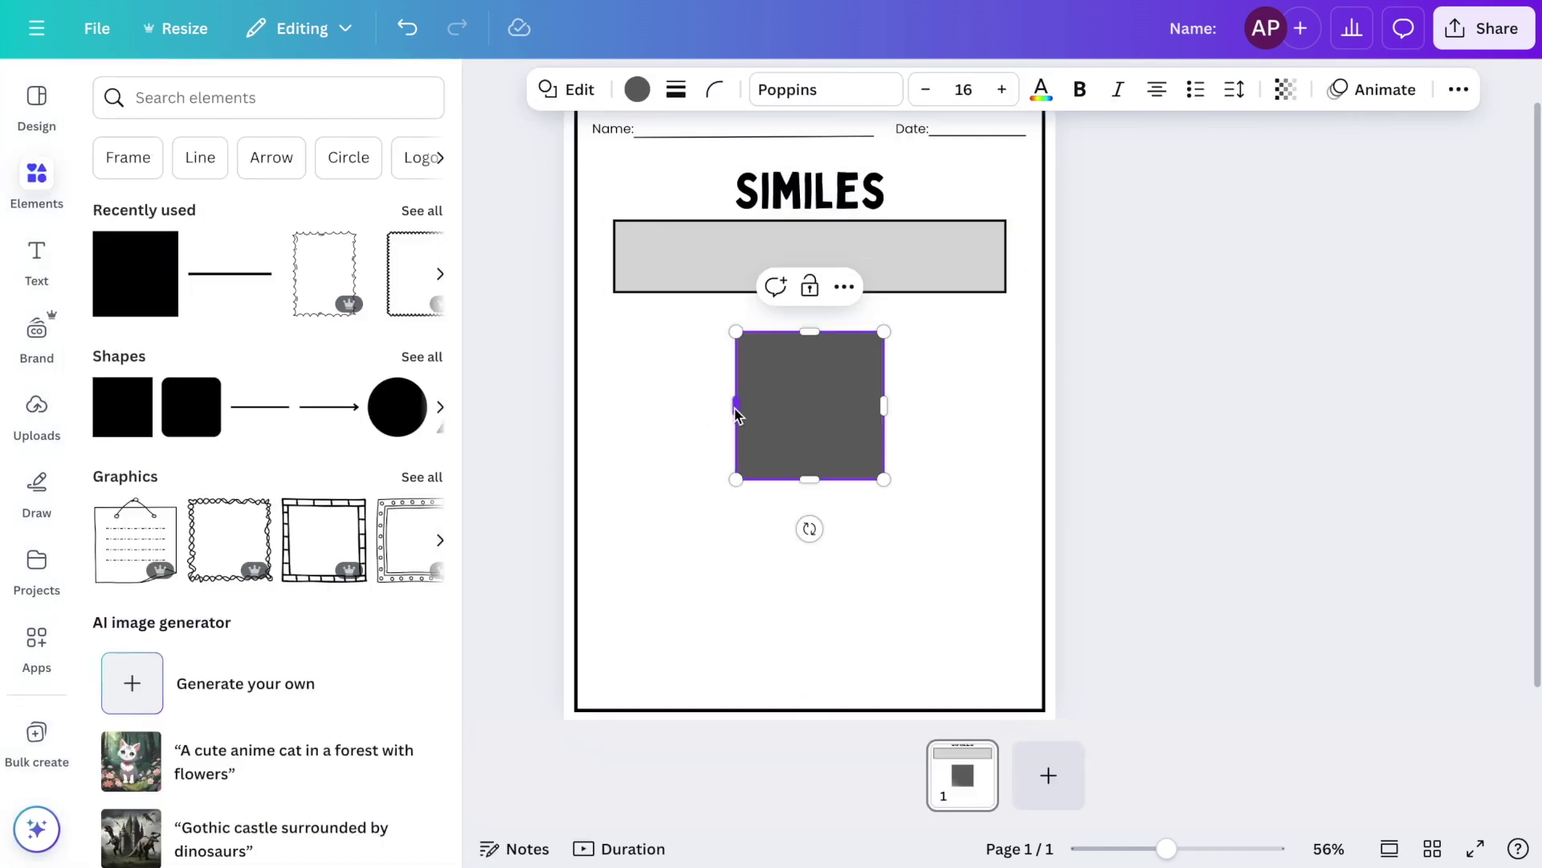
drag(735, 408, 614, 406)
drag(884, 404, 1005, 397)
drag(809, 479, 810, 609)
click(637, 89)
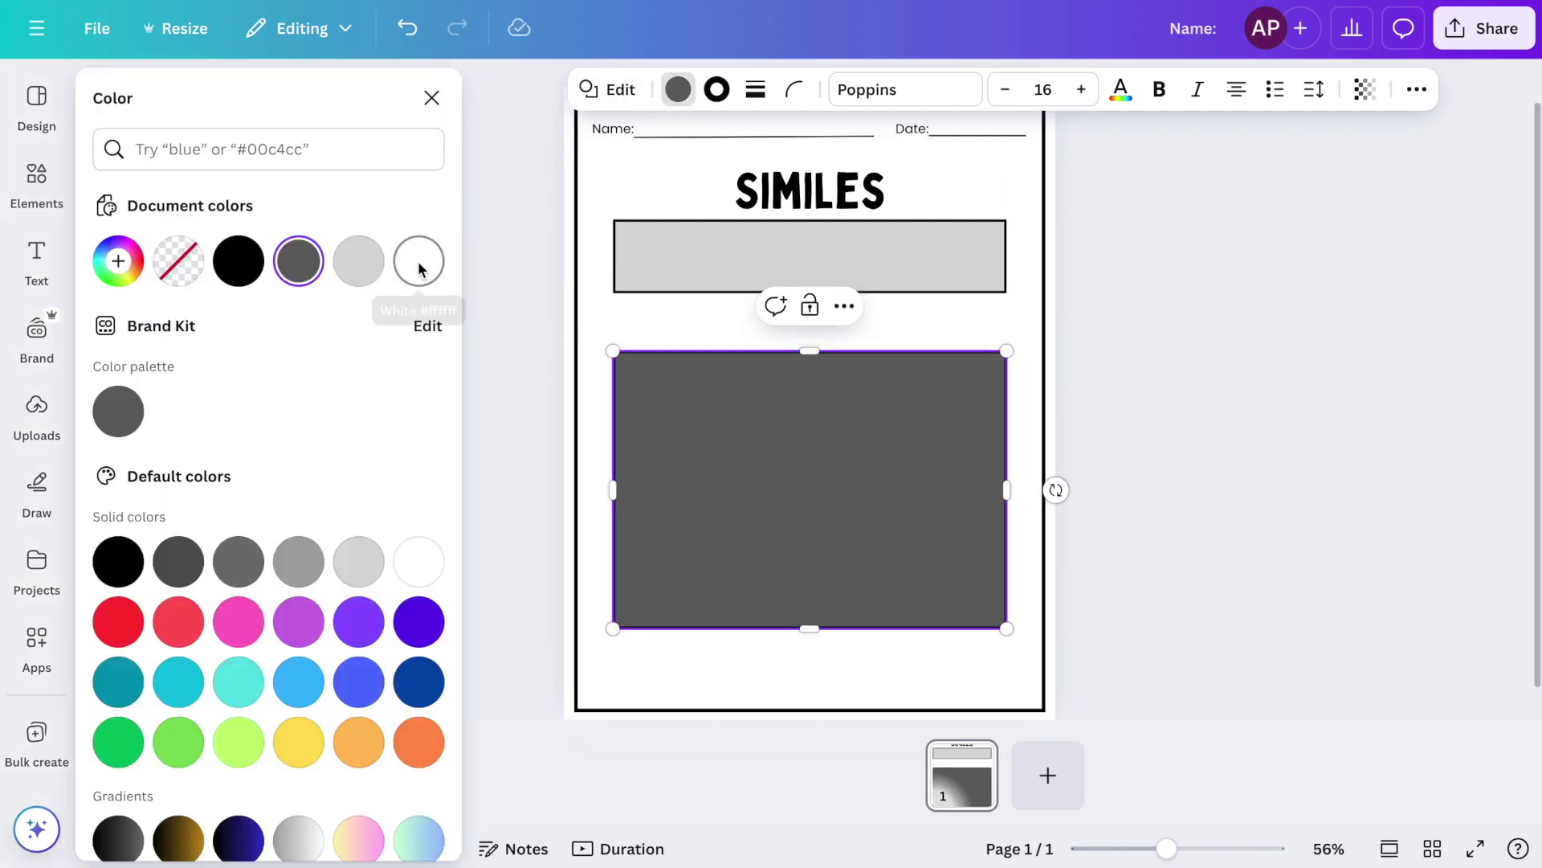
click(419, 261)
click(1169, 478)
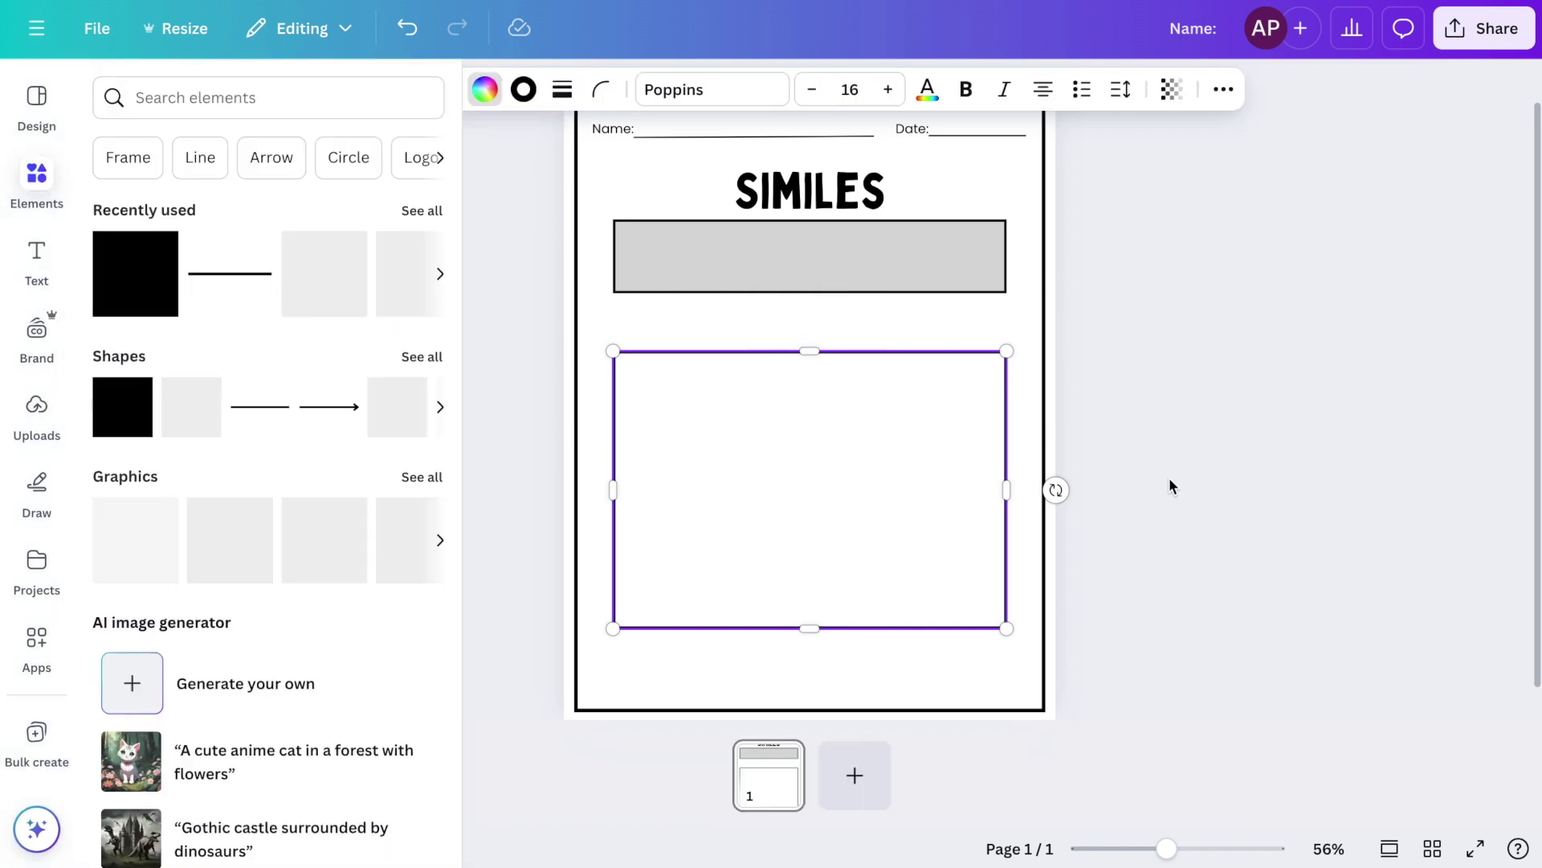
- Add a horizontal line across the full width of the white rectangle, near its upper edge
click(241, 277)
drag(830, 459, 719, 462)
drag(769, 408, 1007, 406)
click(1104, 451)
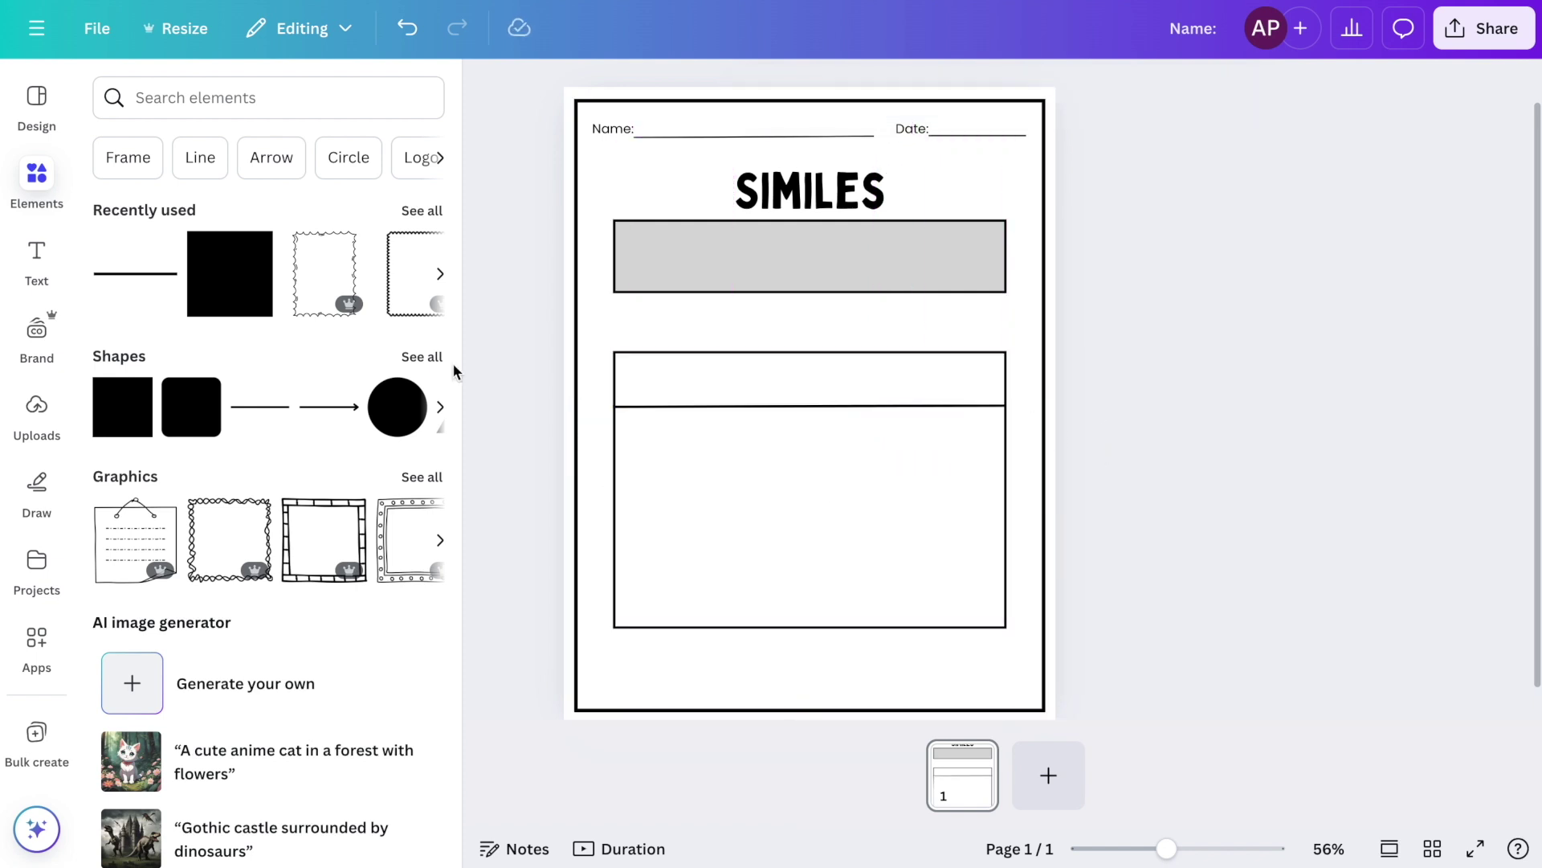
- Duplicate the horizontal divider twice, spacing the copies evenly down the white rectangle
click(777, 407)
key(ctrl+d)
key(ctrl+d)
key(Escape)
- Move the title and gray box up slightly and extend the white rectangle's upper edge upward
click(810, 190)
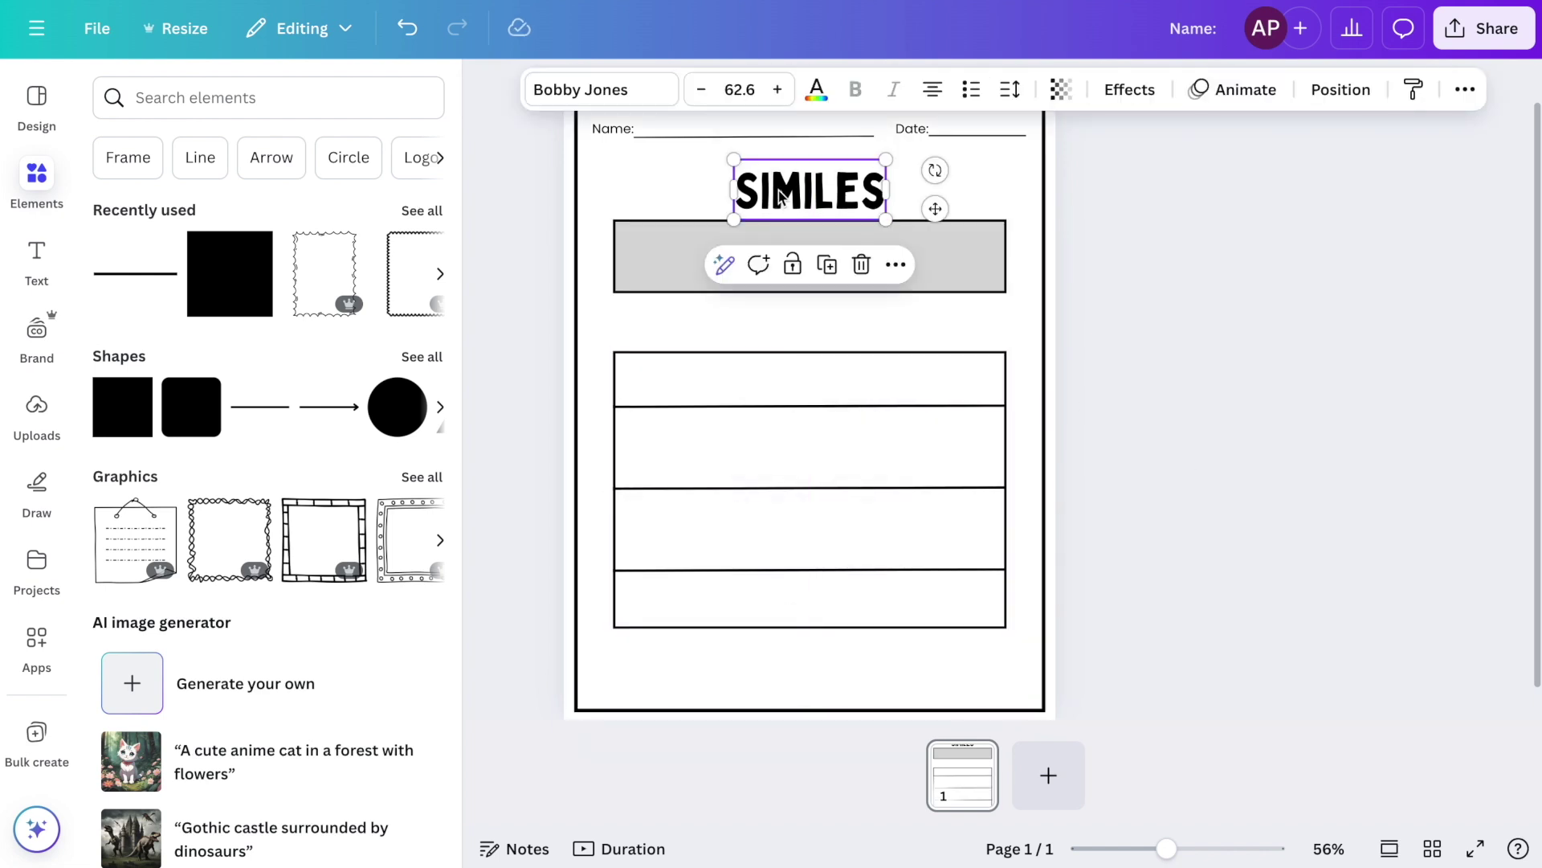
shift+click(810, 255)
key(shift+Up)
key(shift+Up)
click(703, 386)
- Shift the horizontal dividers upward to form a short header row above three taller rows
click(763, 407)
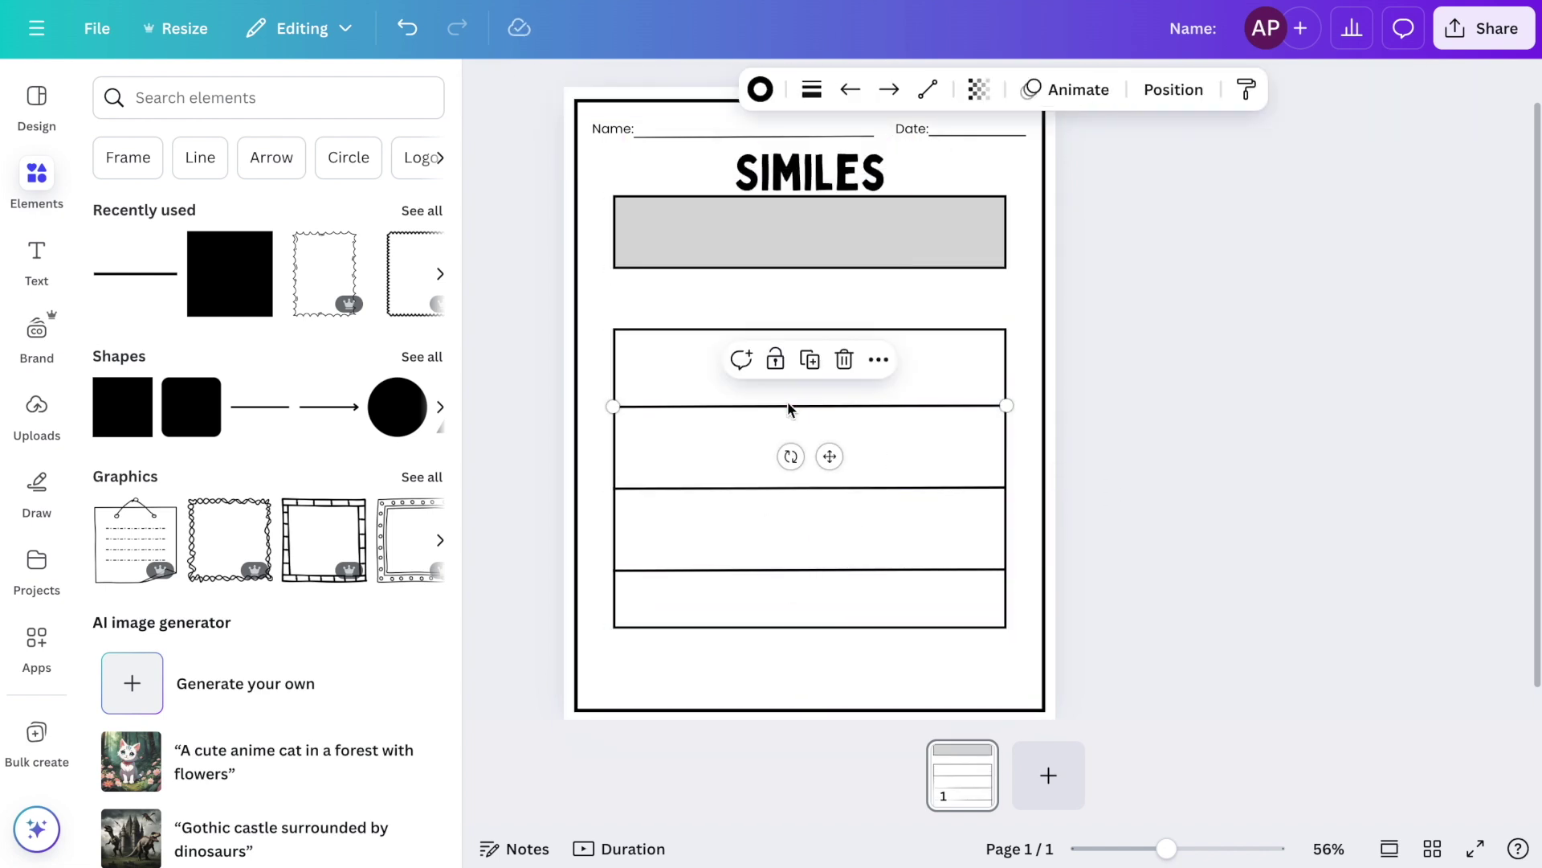
key(shift+Up)
key(shift+Up)
key(shift+Up)
- Add a vertical line down the center of the table from its upper to its lower edge, forming two columns
drag(776, 496, 809, 627)
click(809, 344)
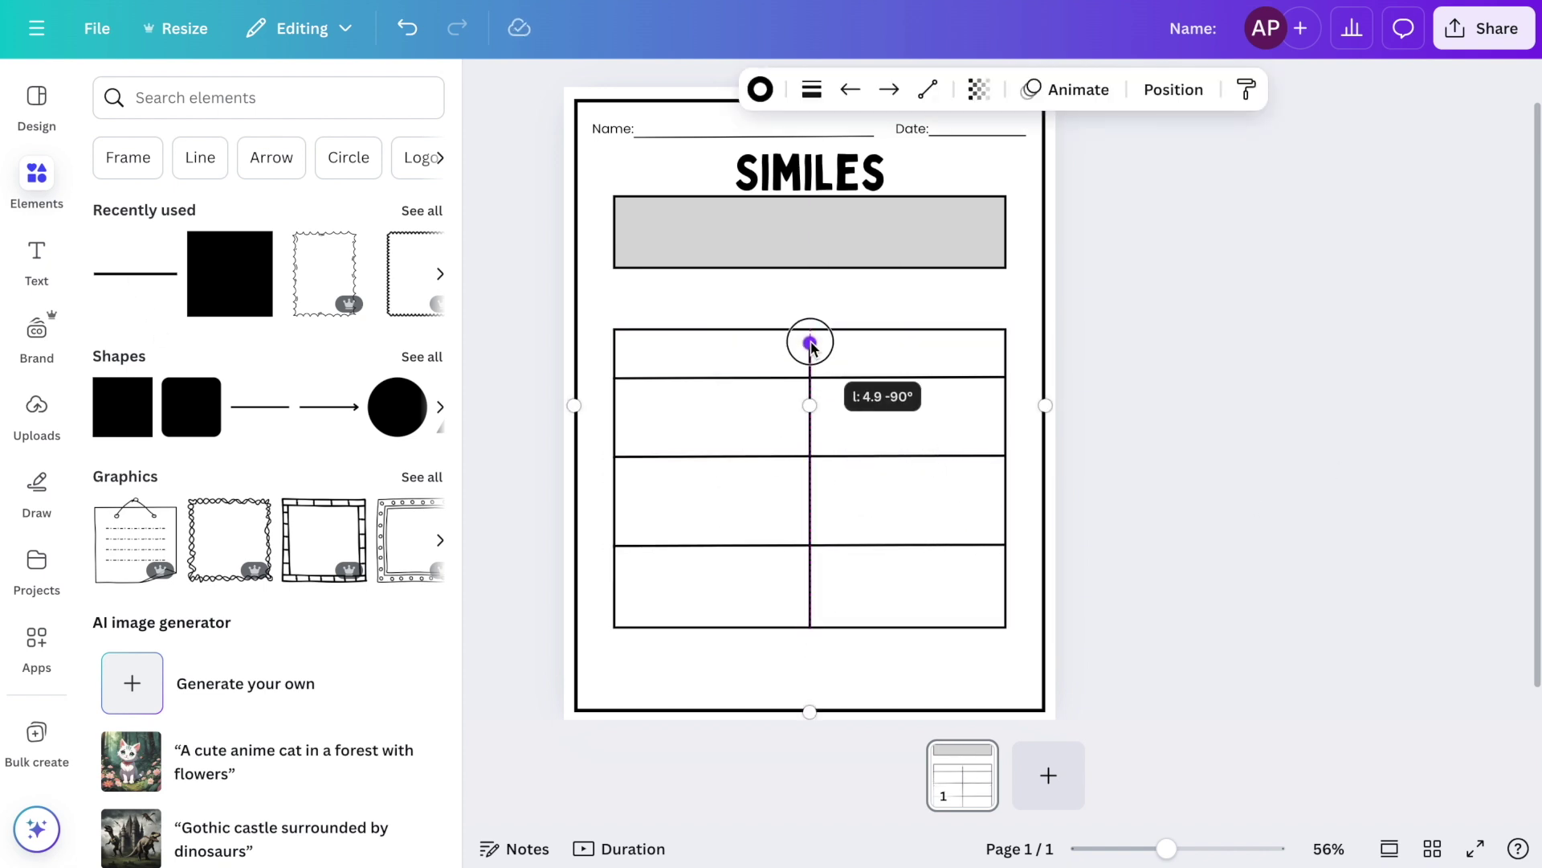
click(1160, 365)
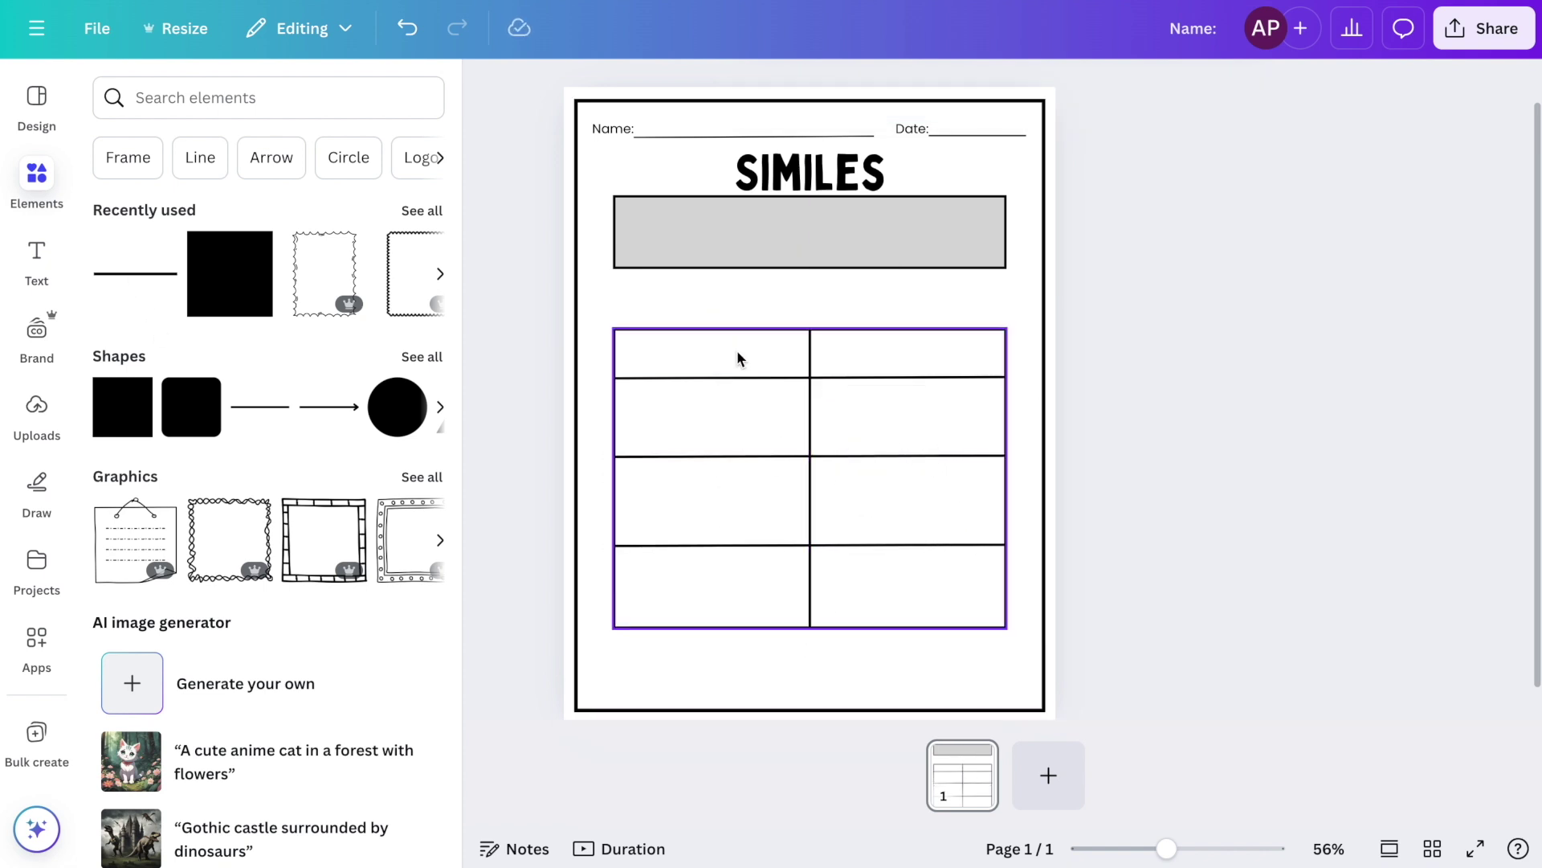
- Add a square shape and resize it to cover the table's whole header row
click(232, 273)
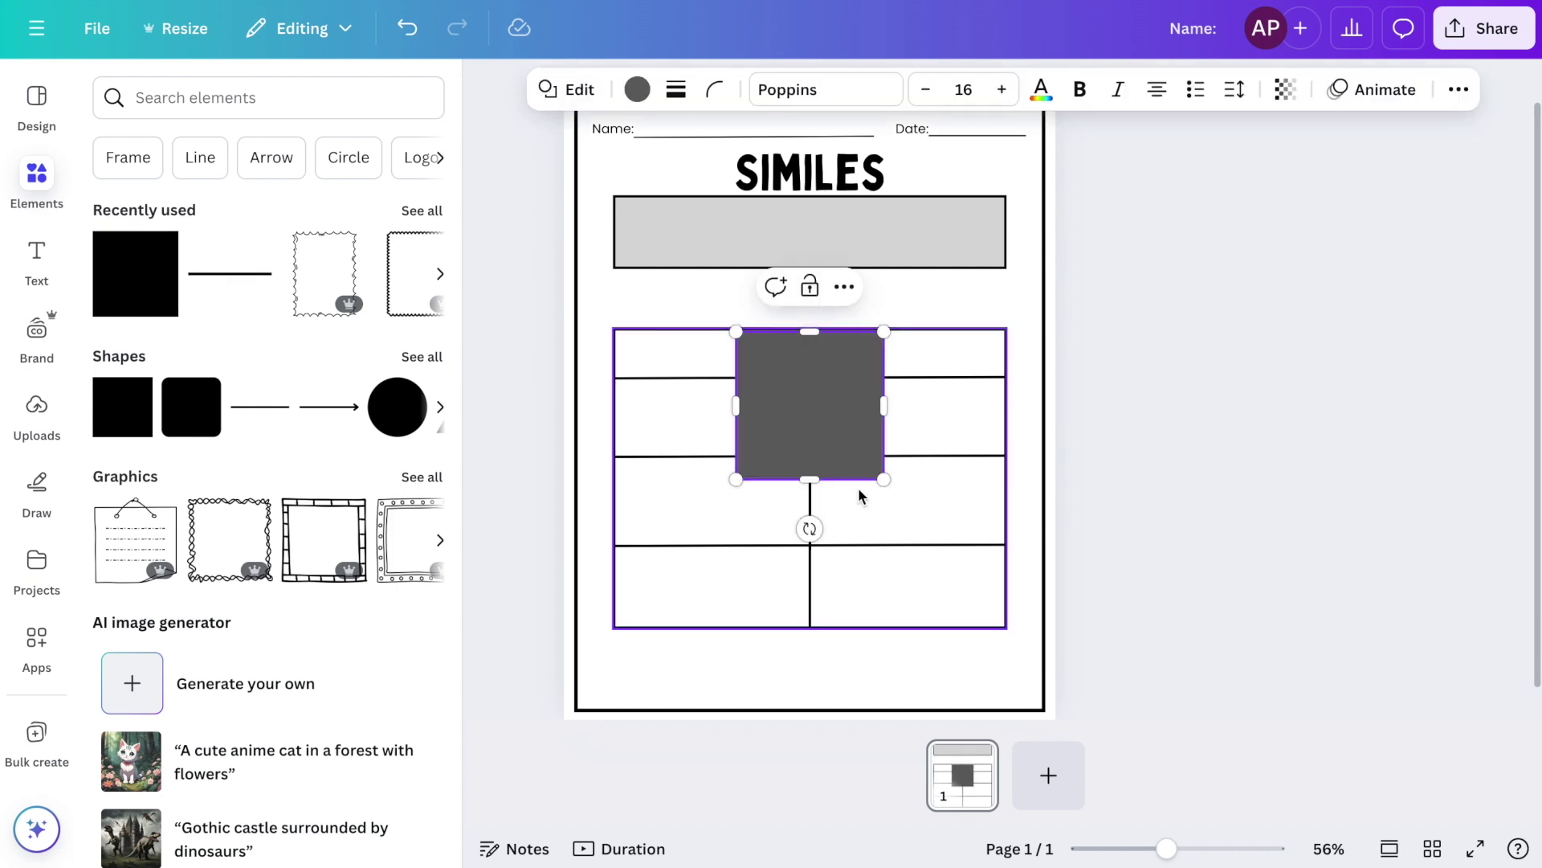
drag(809, 344, 810, 434)
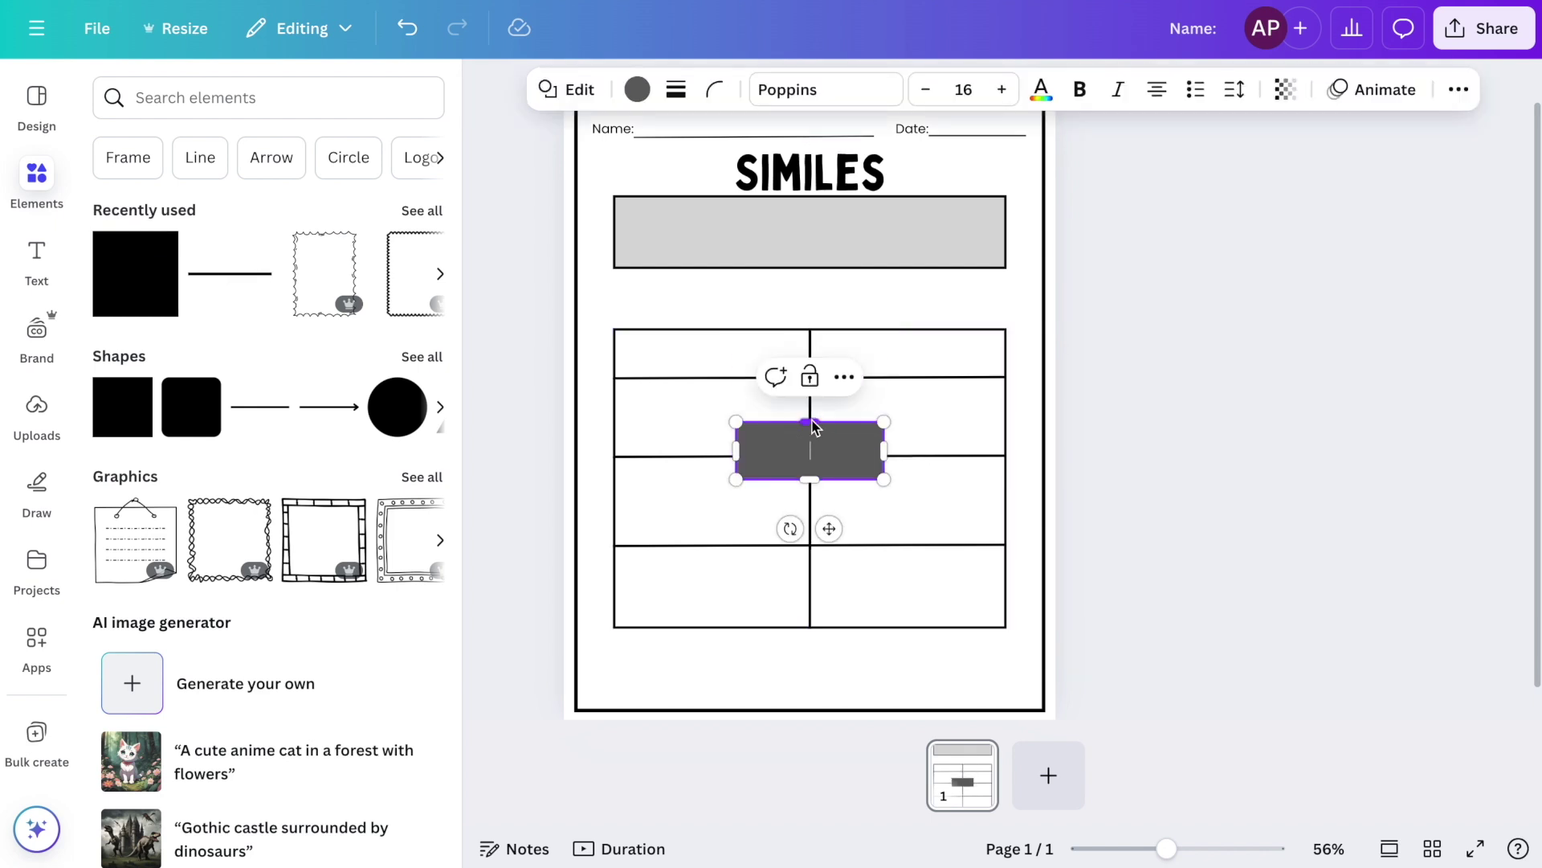
click(906, 313)
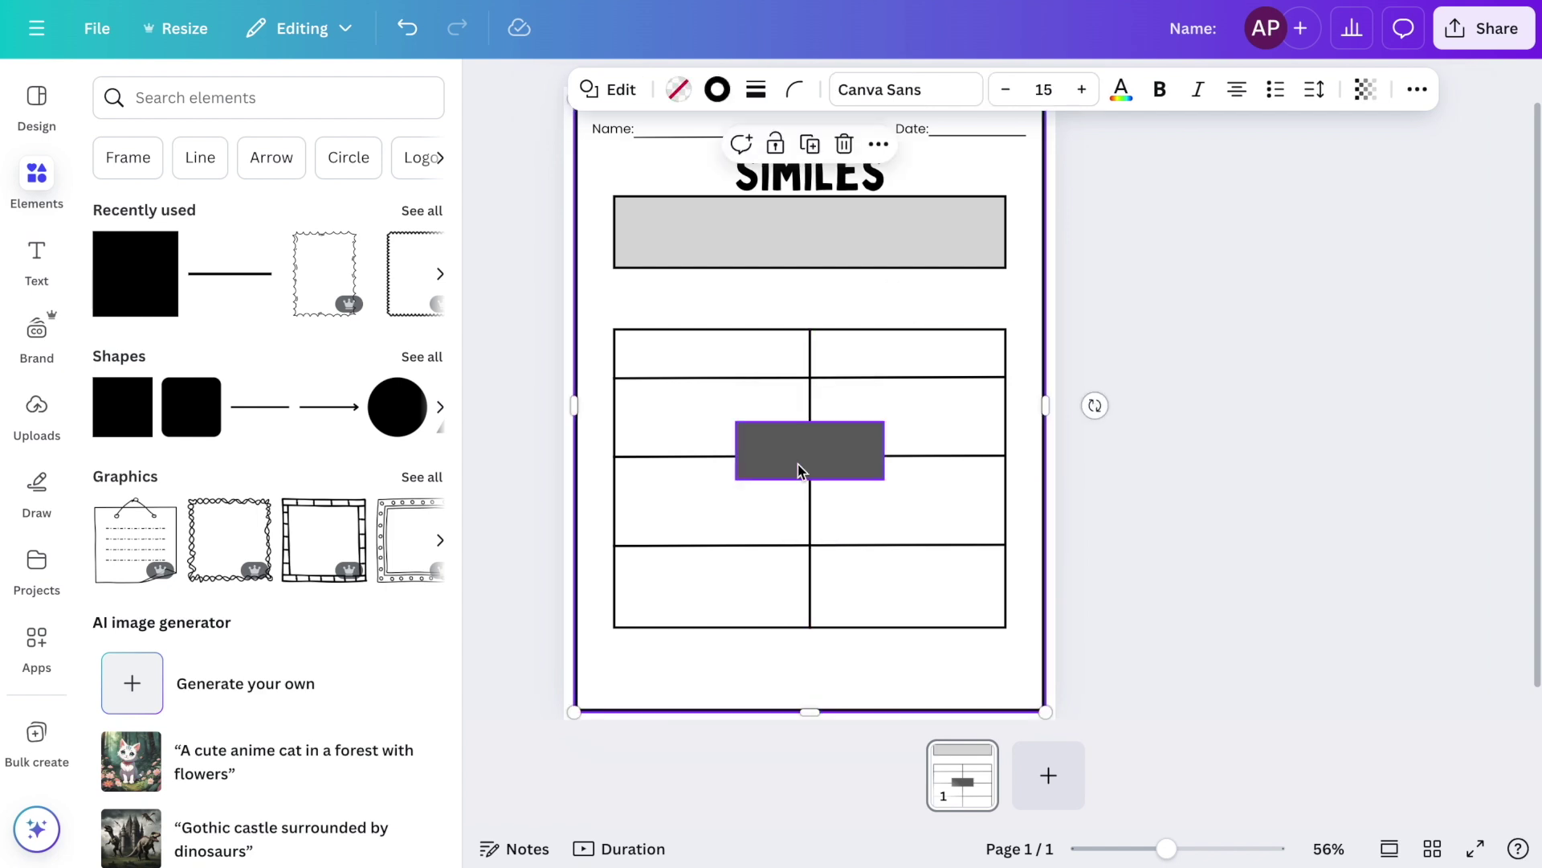
click(784, 454)
drag(800, 462, 1006, 358)
- Fill the header row rectangle with black (#000000)
click(636, 89)
click(236, 261)
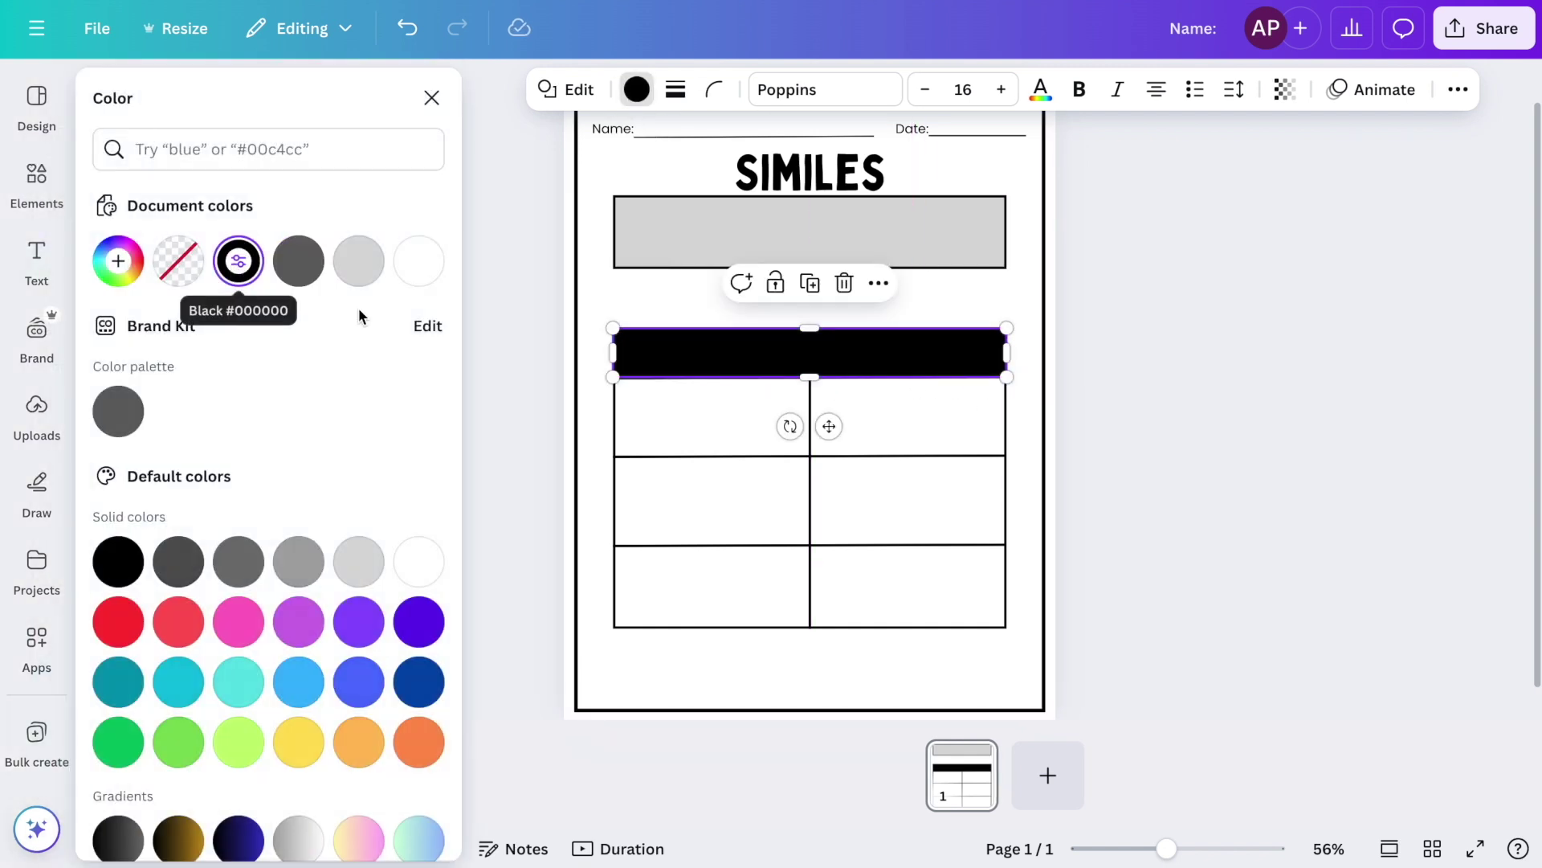
key(Escape)
click(592, 294)
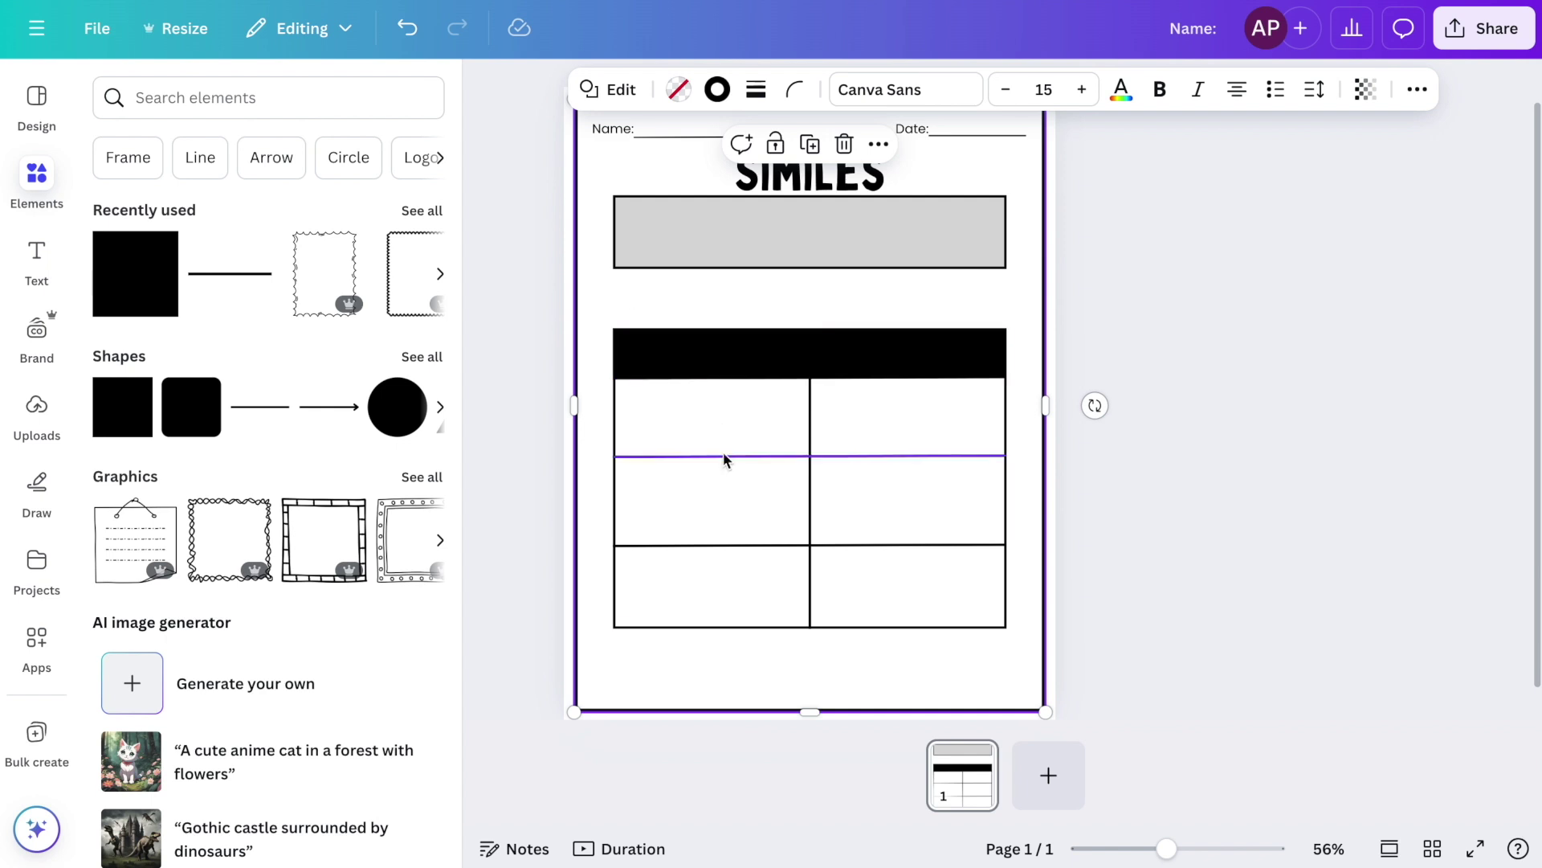
- Shorten the gray box under the title by raising its lower edge
click(831, 258)
drag(813, 272, 812, 250)
- Extend the table outline slightly upward and refit the black header bar to its new upper edge with a reduced height
click(771, 359)
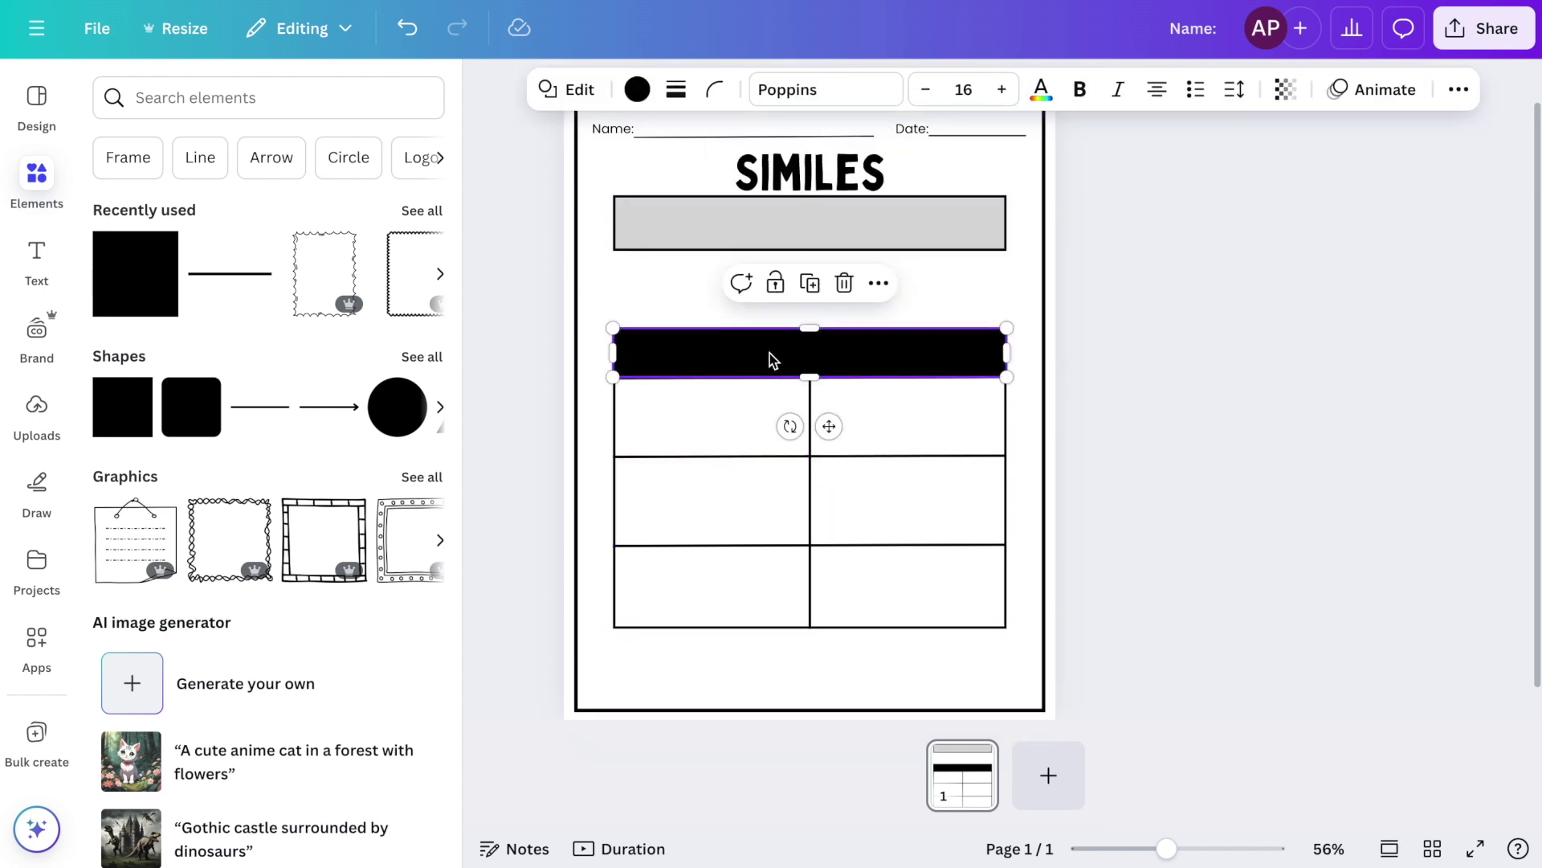
click(1009, 334)
click(767, 356)
drag(763, 353, 771, 523)
click(732, 333)
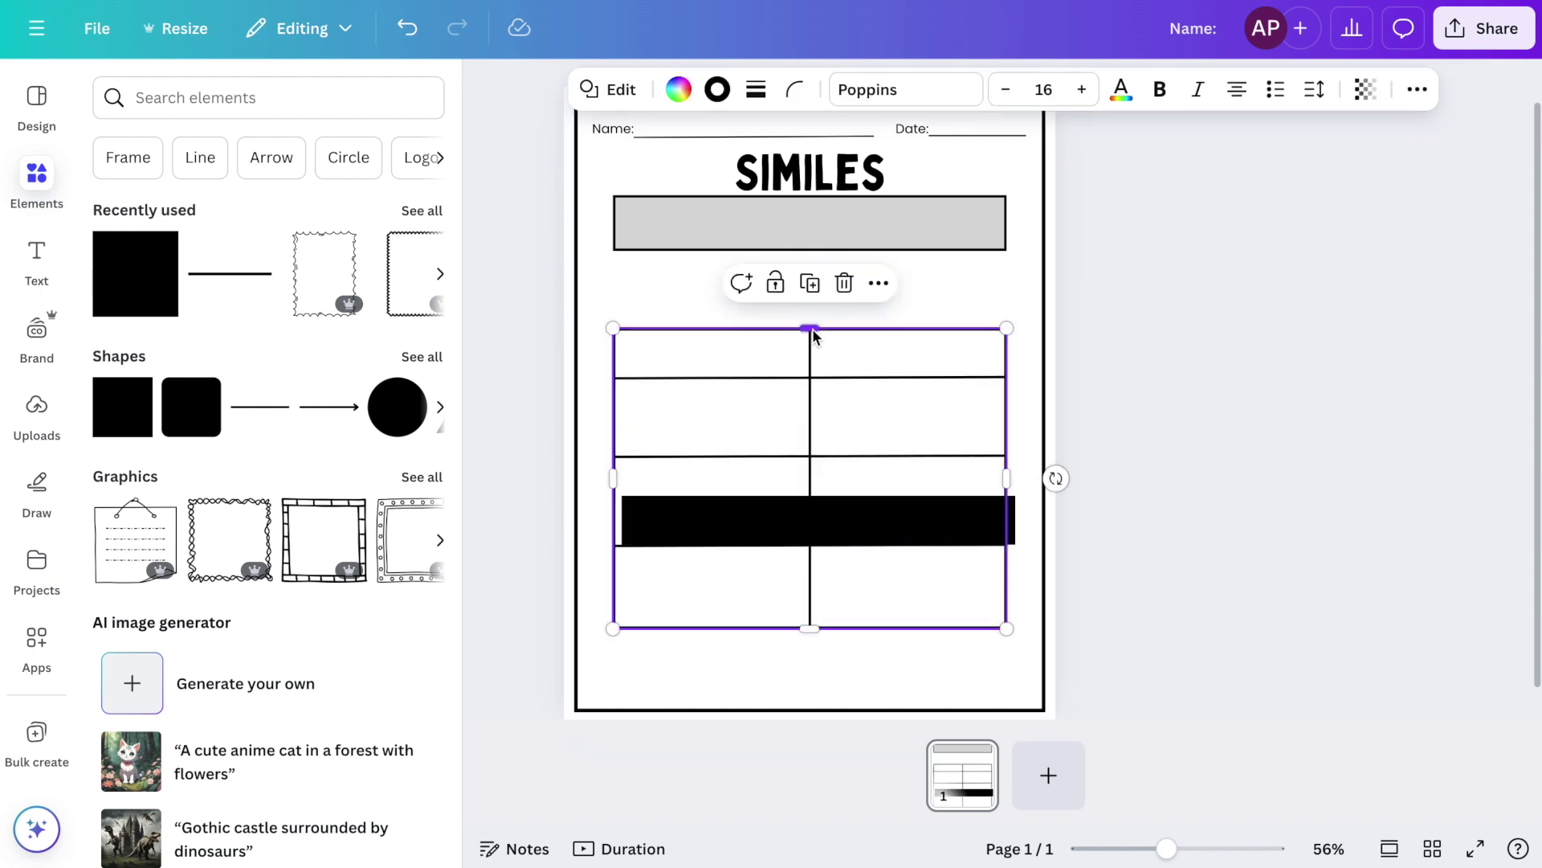
drag(809, 329, 813, 310)
drag(830, 506, 812, 350)
click(786, 521)
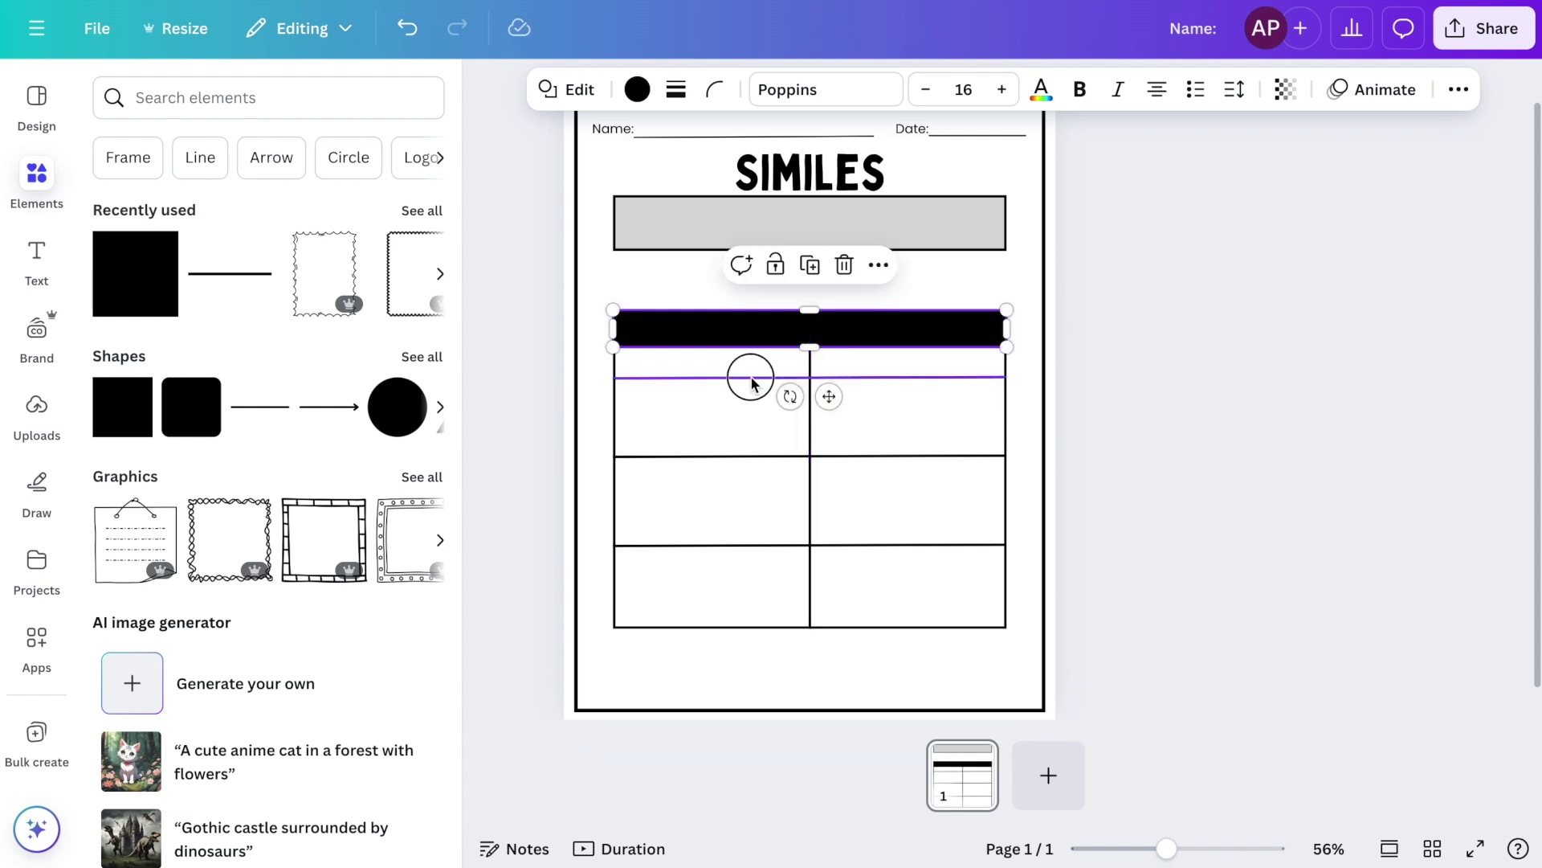
- Delete the divider just below the header and arrange three dividers, one of them duplicated, evenly to form four body rows
click(751, 378)
click(844, 330)
click(887, 457)
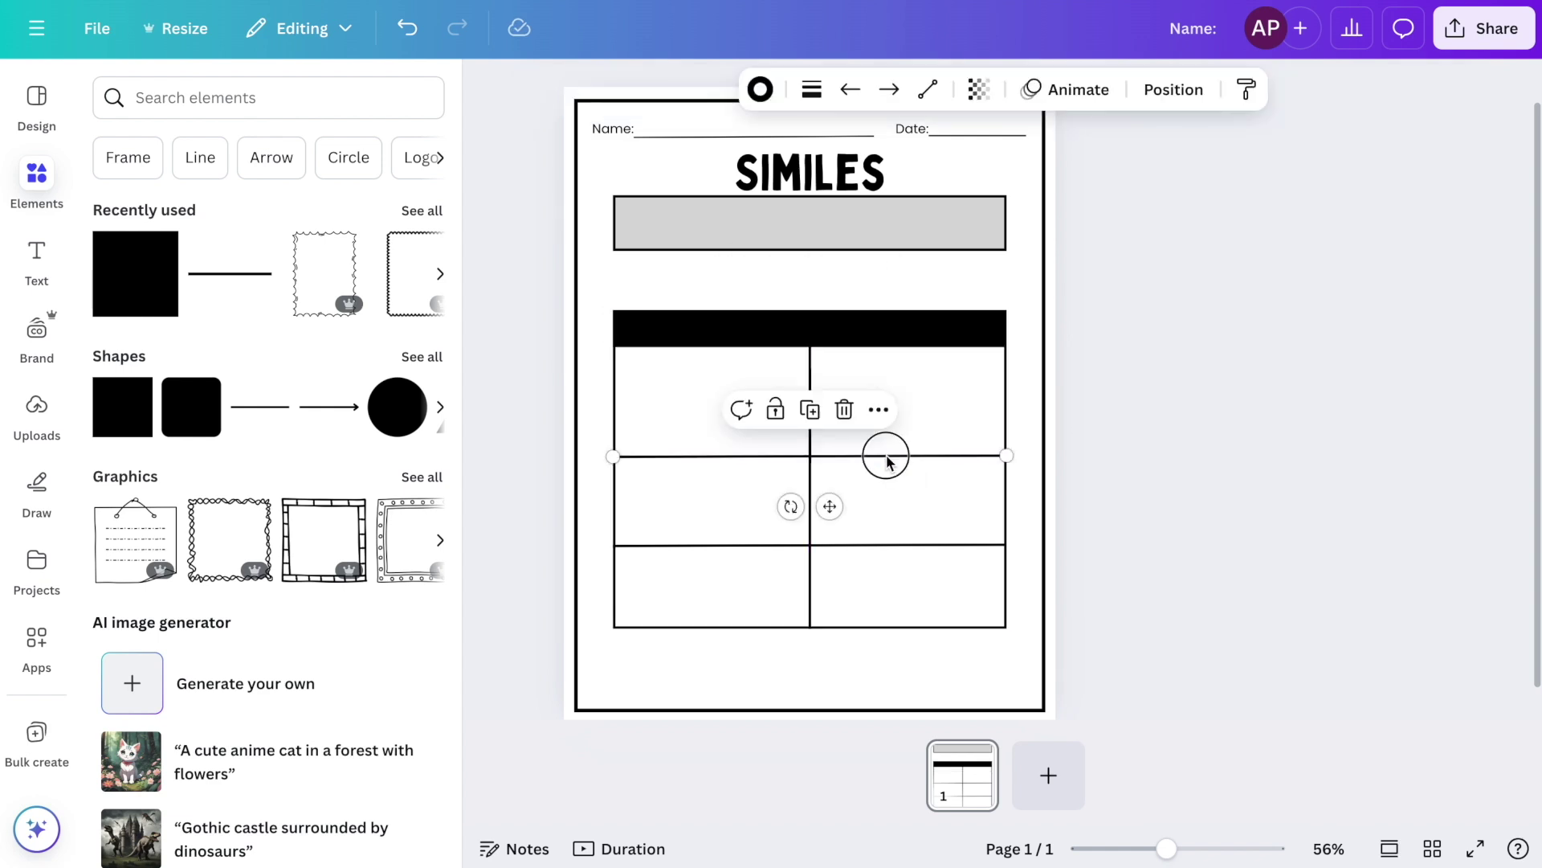
drag(888, 456, 881, 417)
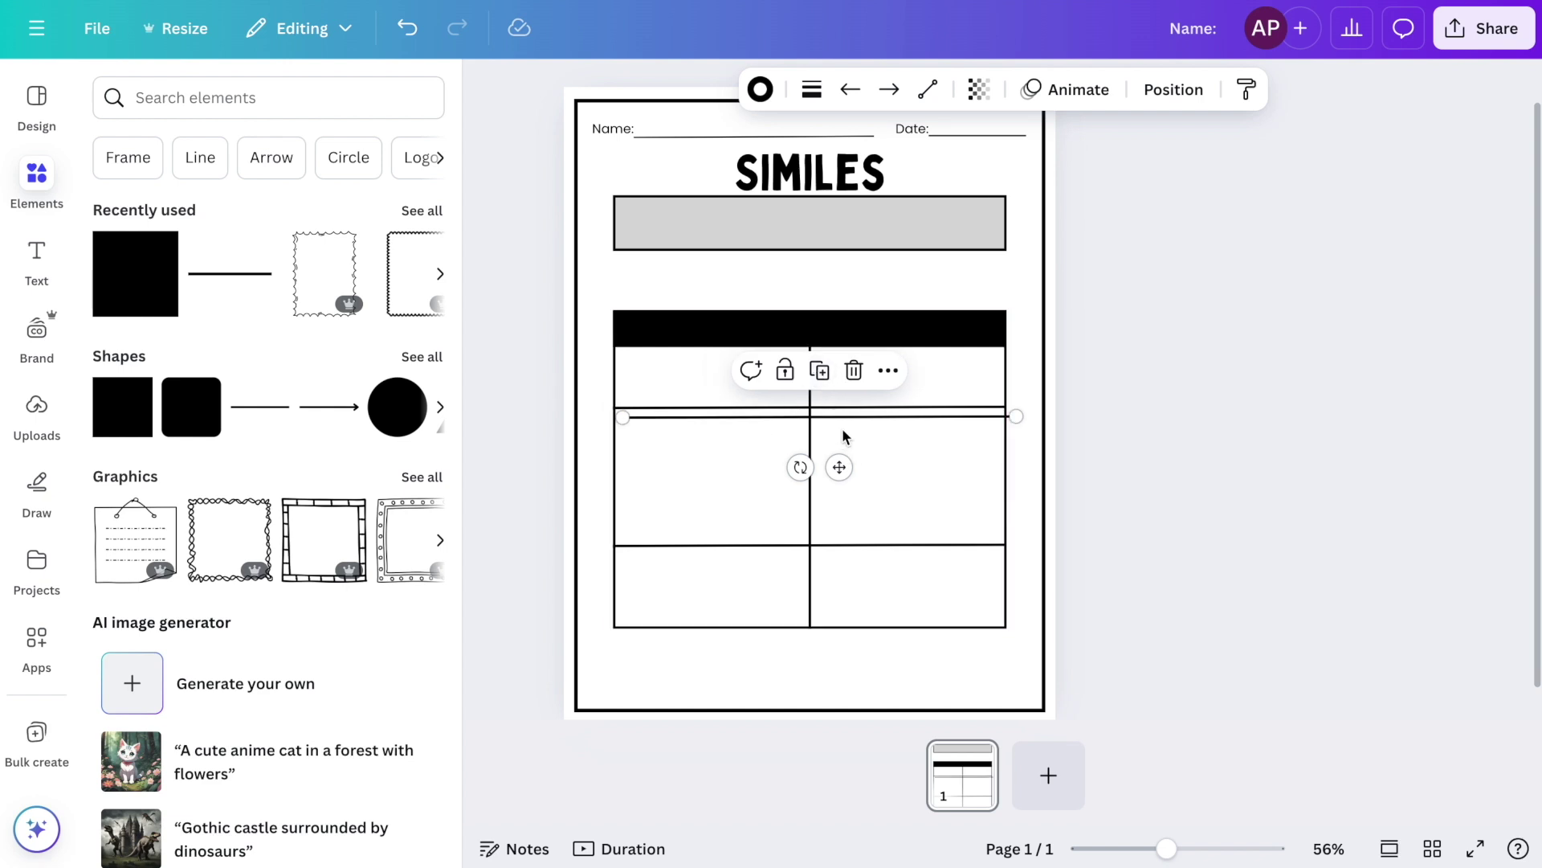
drag(840, 469, 866, 555)
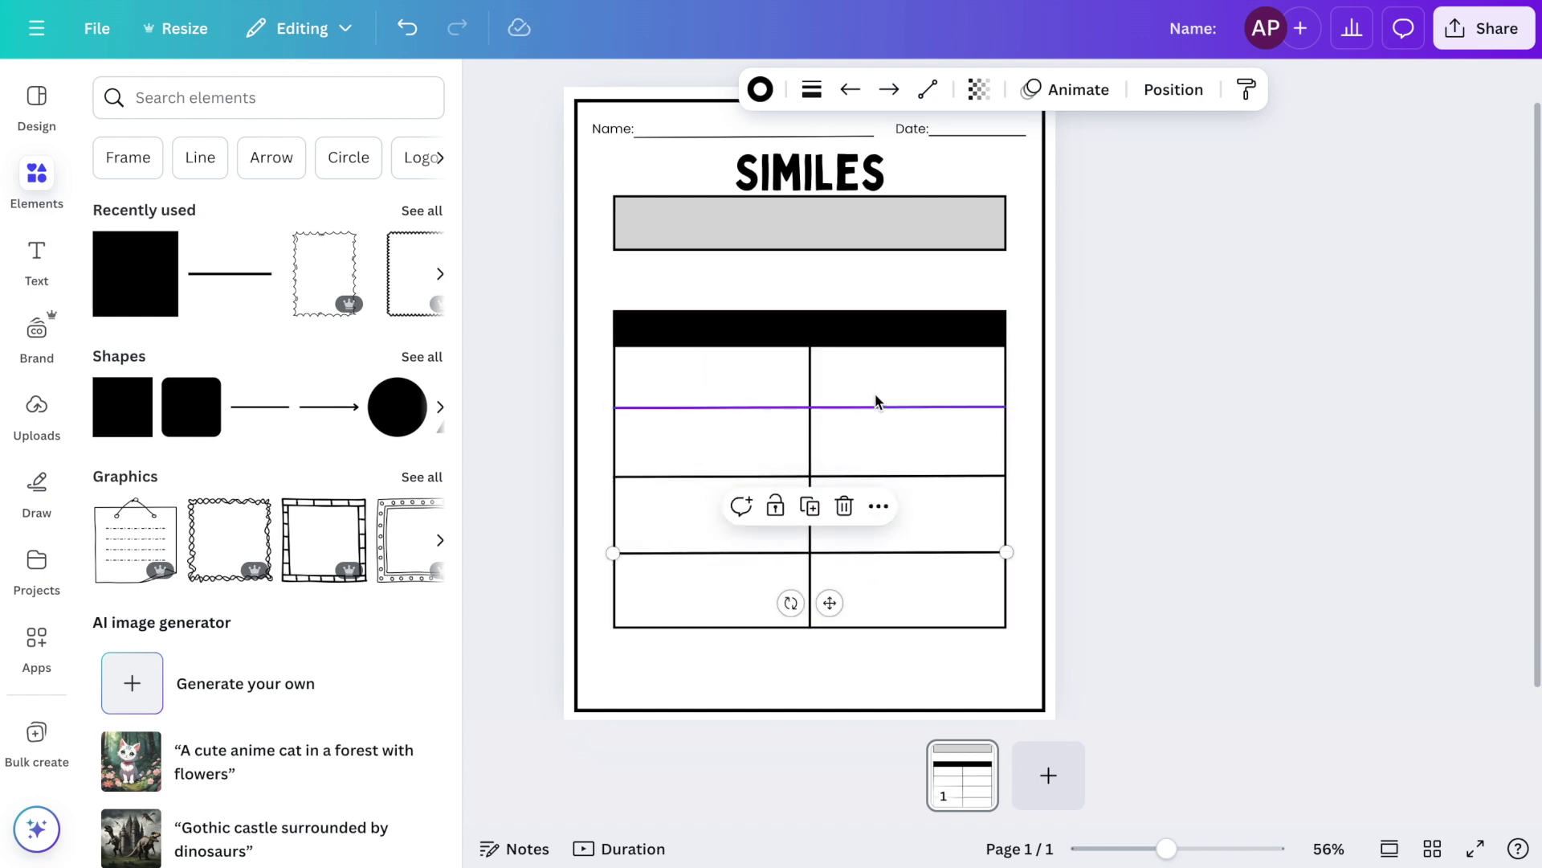
mouse_move(878, 401)
mouse_down()
mouse_move(875, 389)
mouse_move(879, 406)
mouse_up()
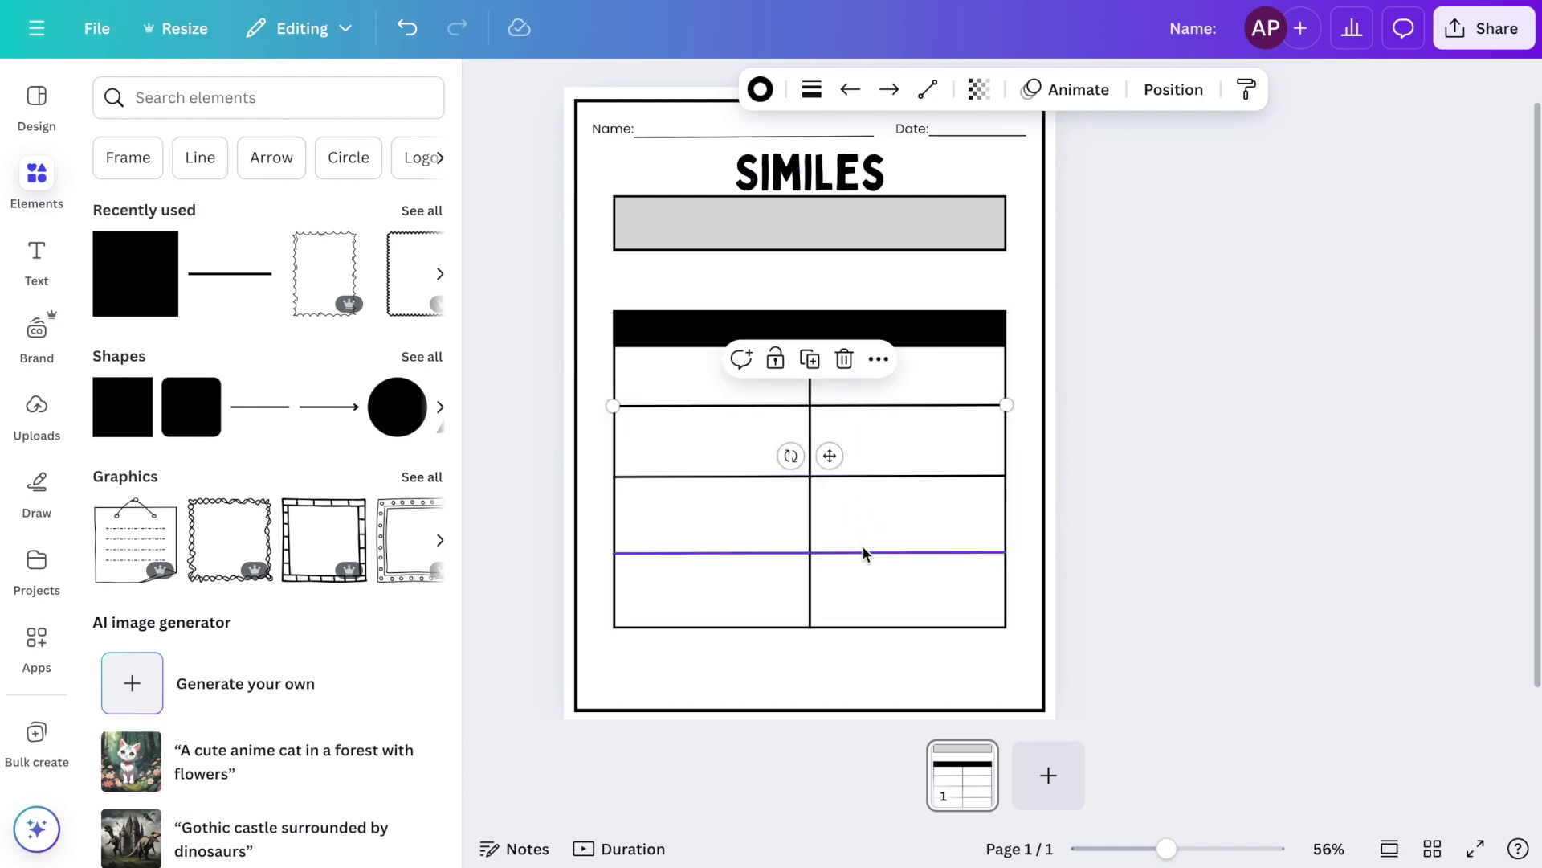
drag(865, 551, 862, 554)
click(893, 477)
drag(895, 482, 902, 489)
click(1221, 466)
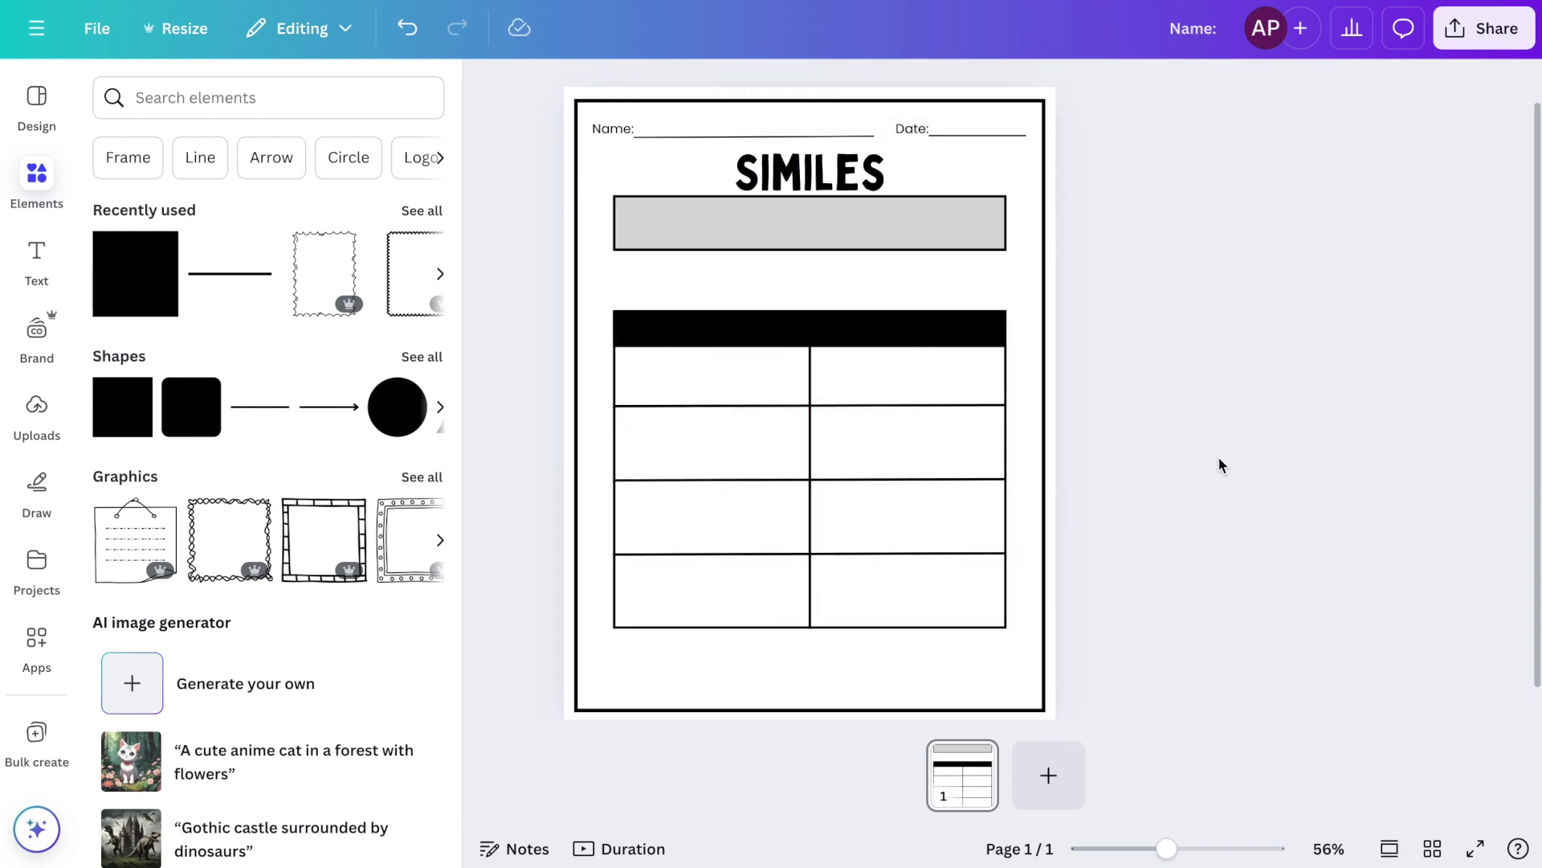
- Group the table's outline, header bar and divider lines, and move the group slightly up toward the gray box
click(617, 329)
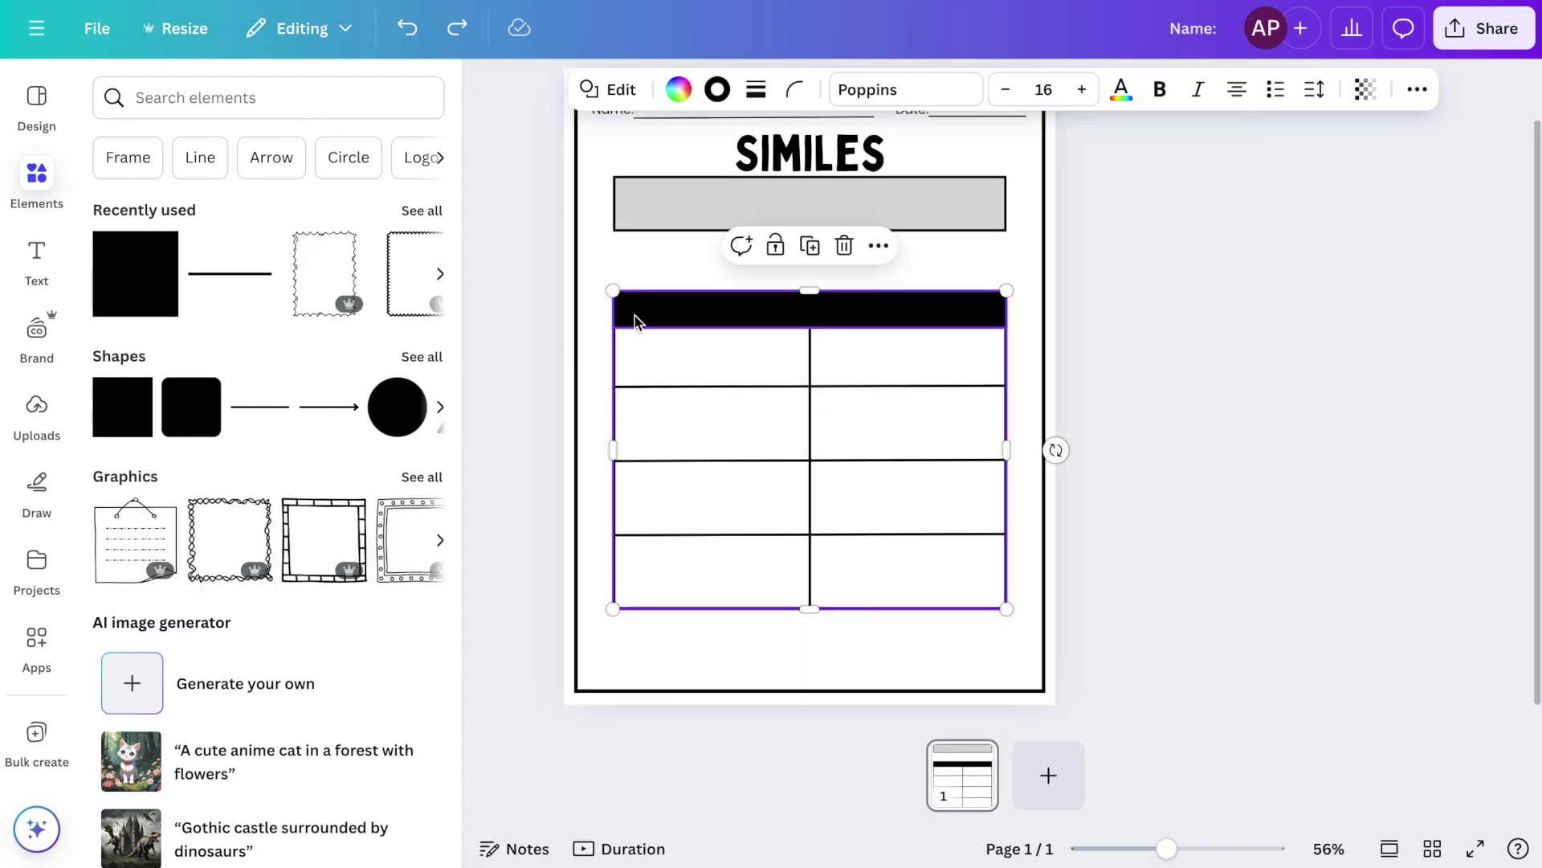
click(758, 328)
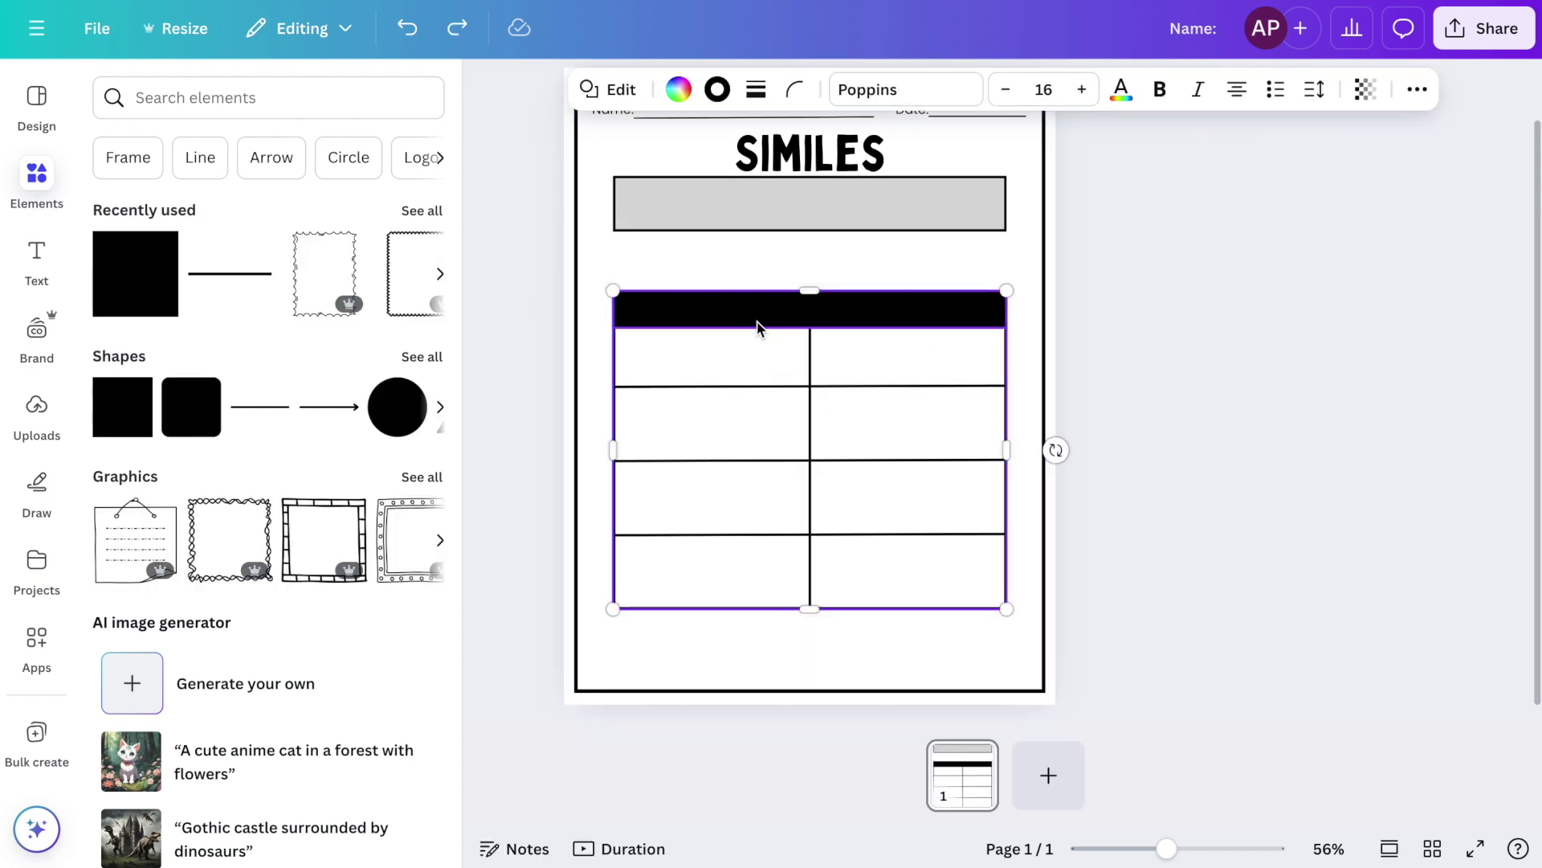
click(762, 387)
shift+click(847, 534)
shift+click(810, 510)
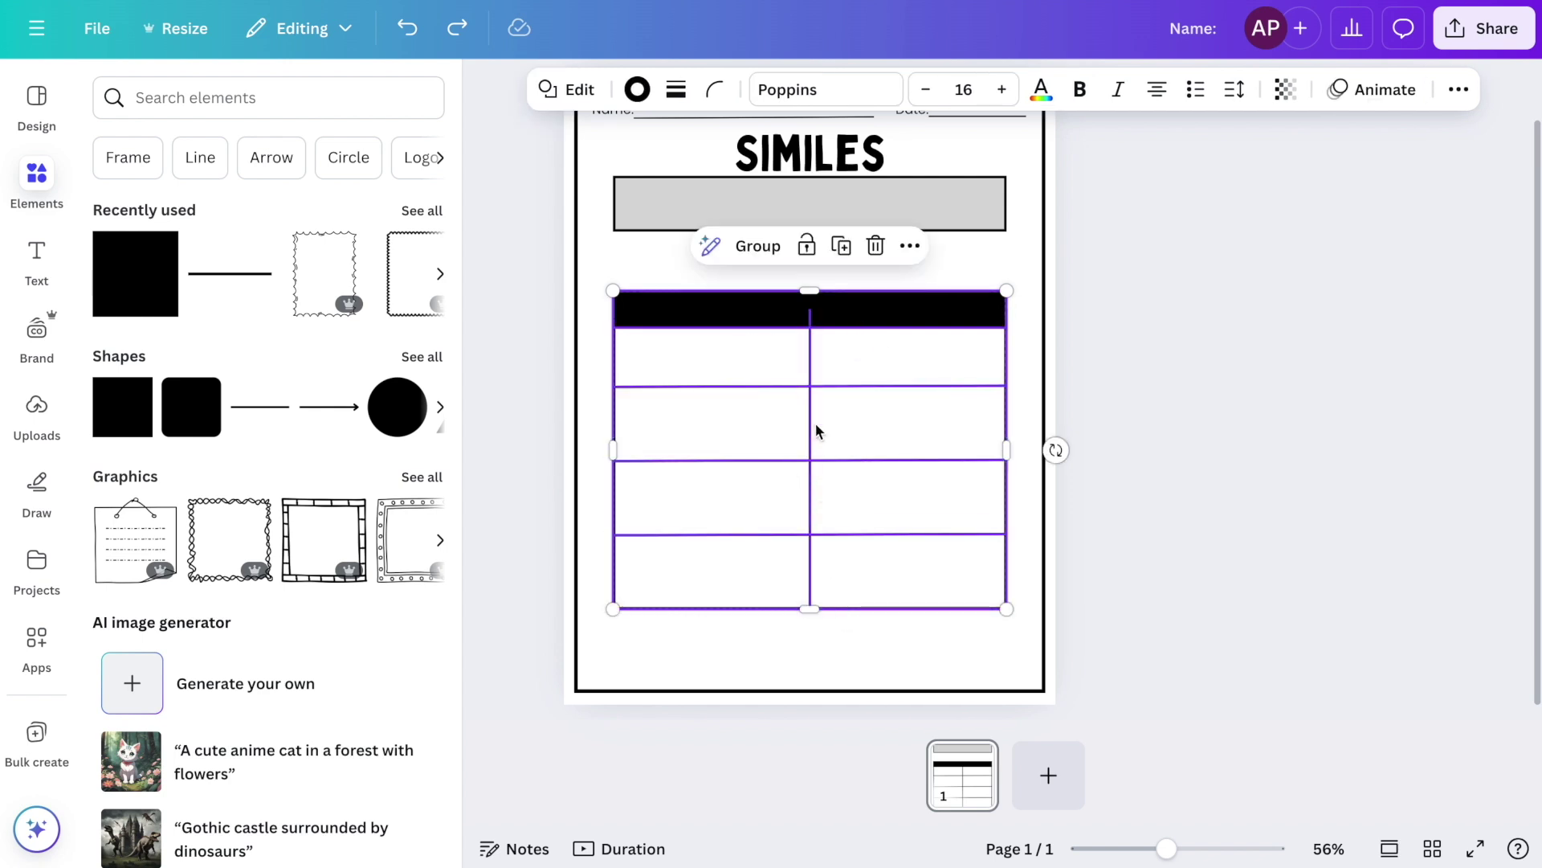
click(758, 248)
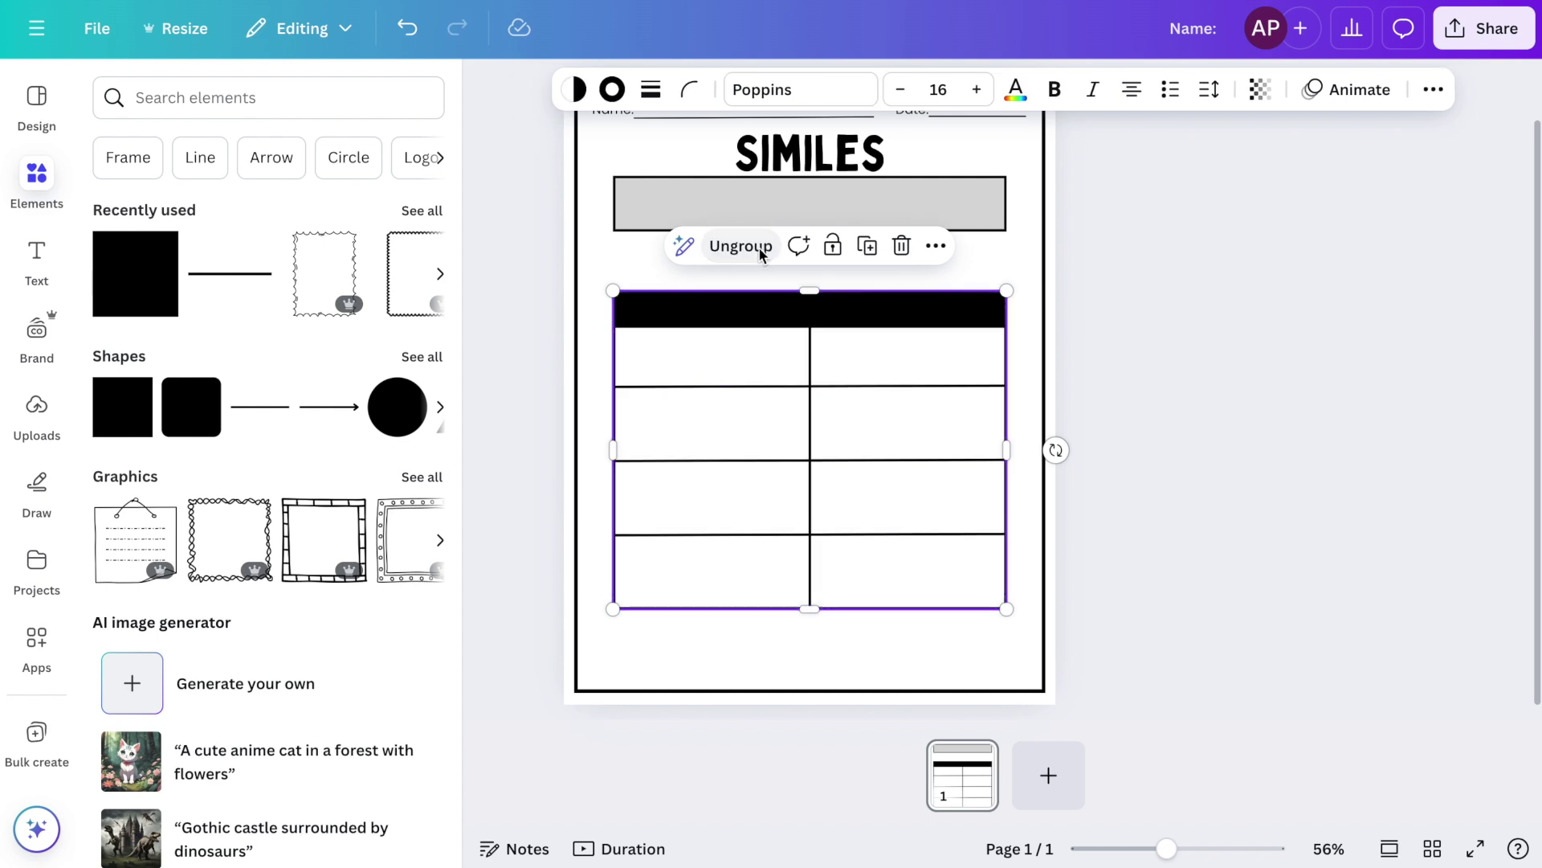
mouse_move(750, 351)
mouse_down()
mouse_move(775, 375)
mouse_move(748, 333)
mouse_move(757, 378)
mouse_move(759, 334)
mouse_up()
- Find "stars" graphics, insert the outline of three stars, and shrink it to fit just left of the SIMILES title
click(217, 103)
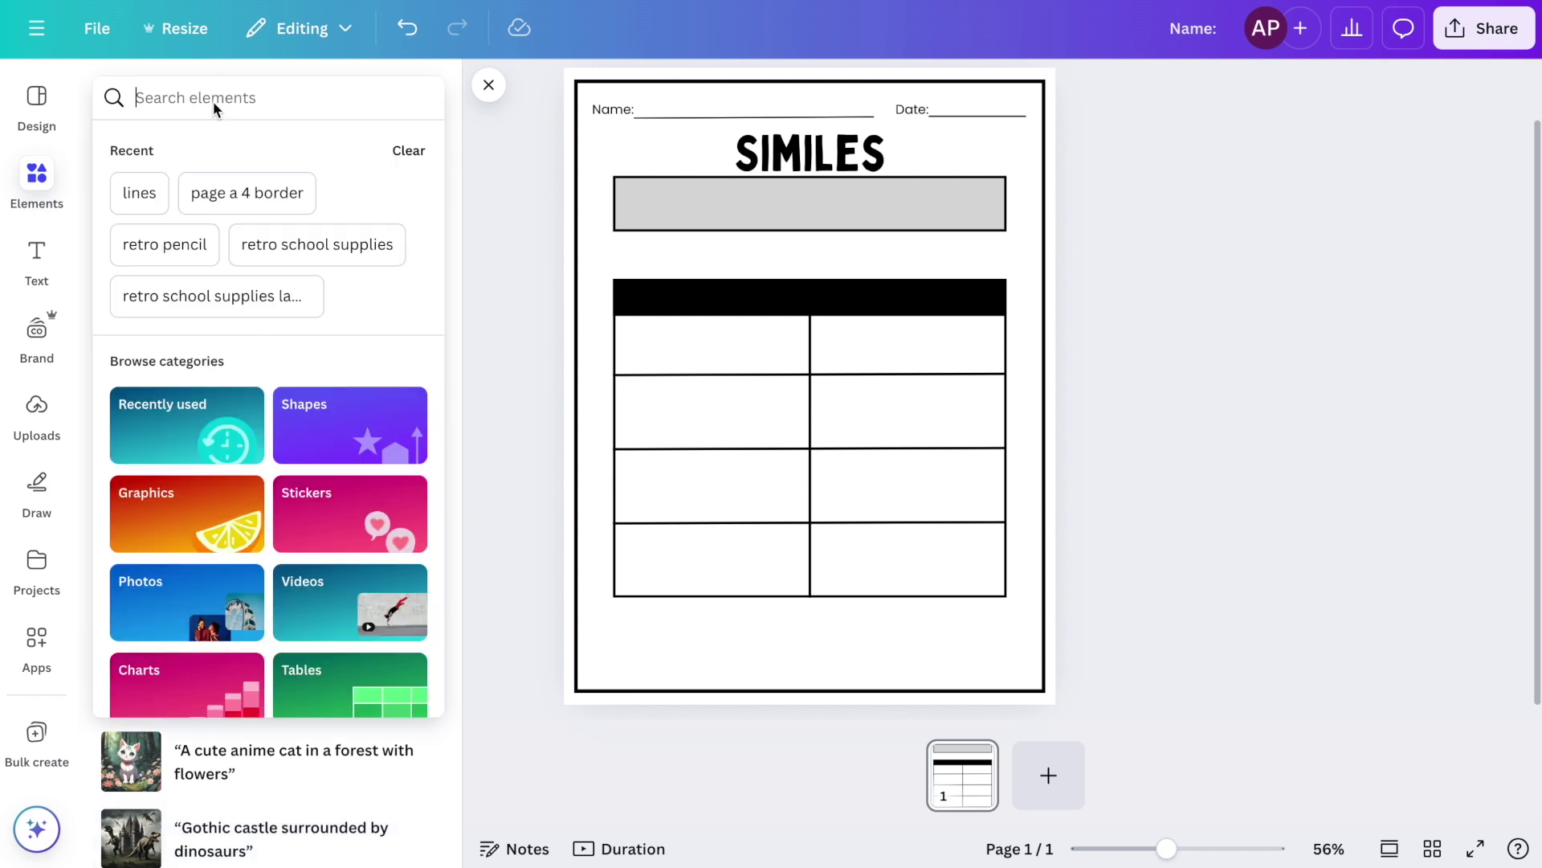
text(star)
click(292, 304)
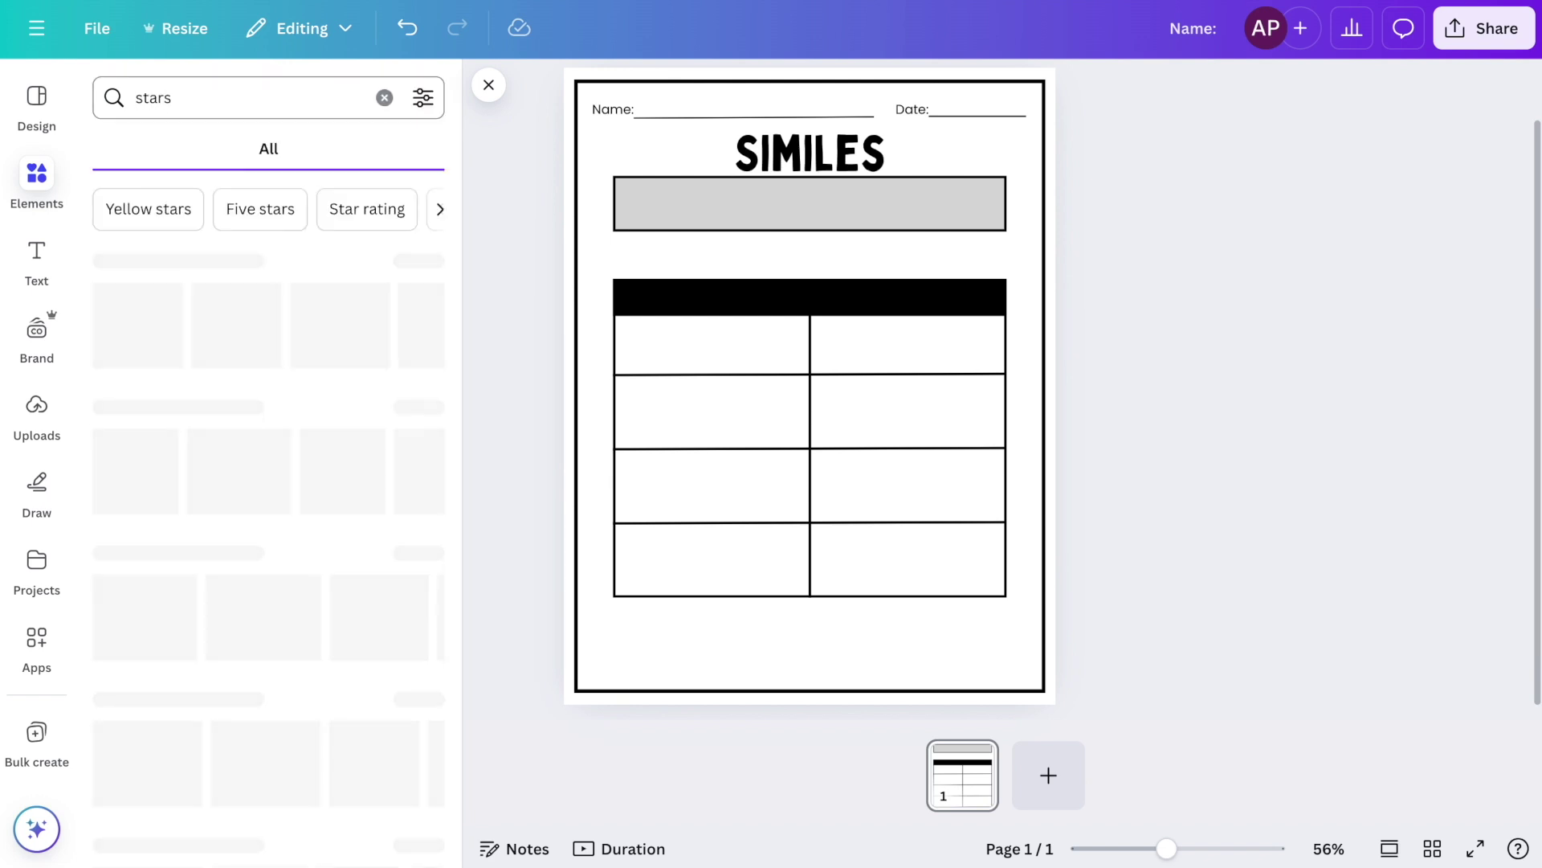
click(417, 386)
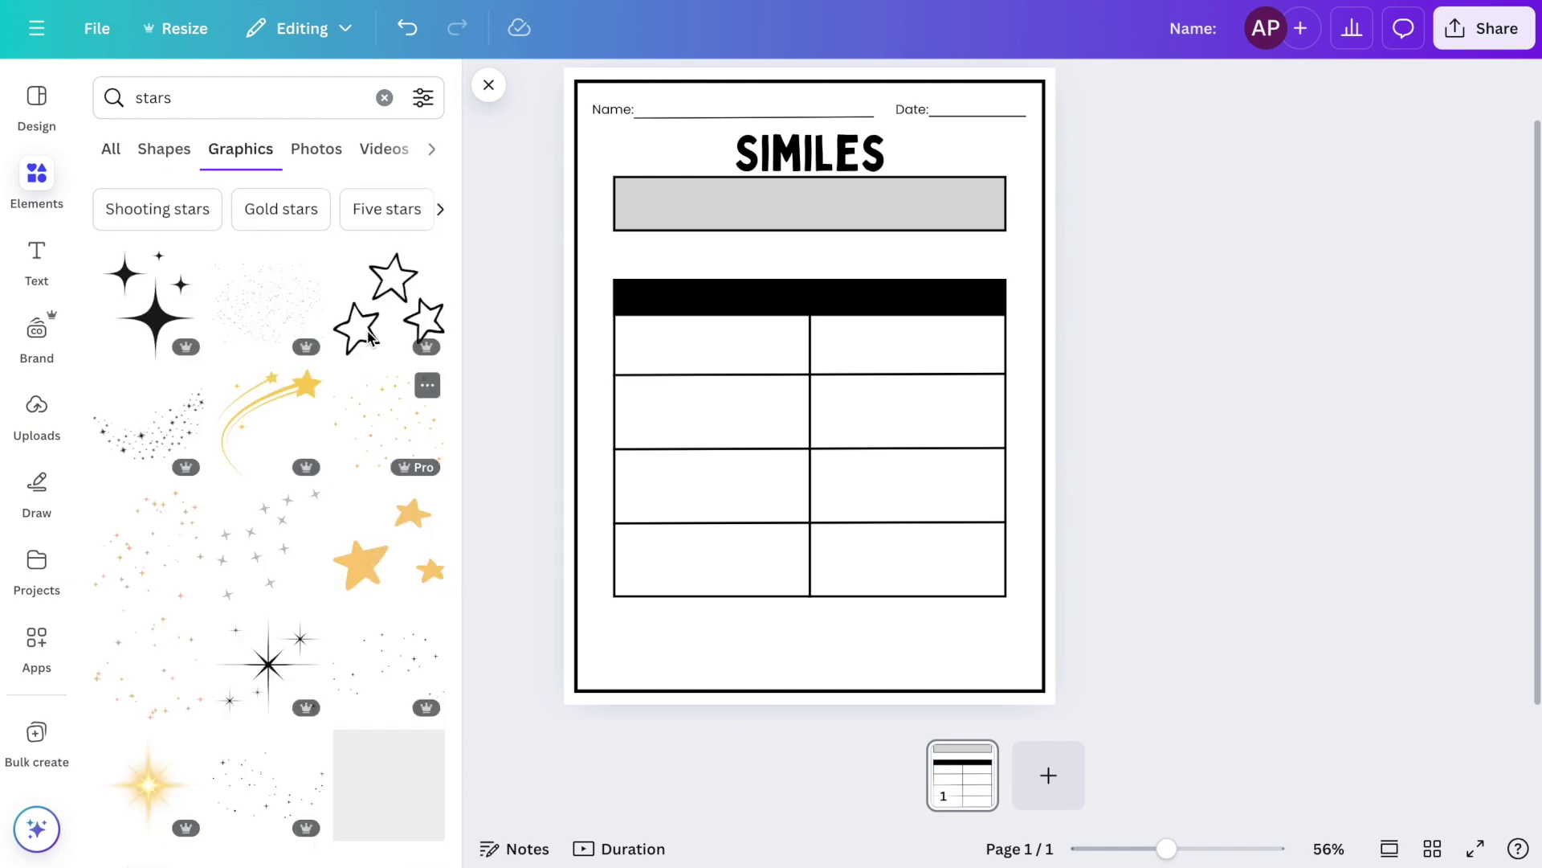
scroll(371, 359, down, 1)
scroll(373, 363, up, 1)
click(390, 285)
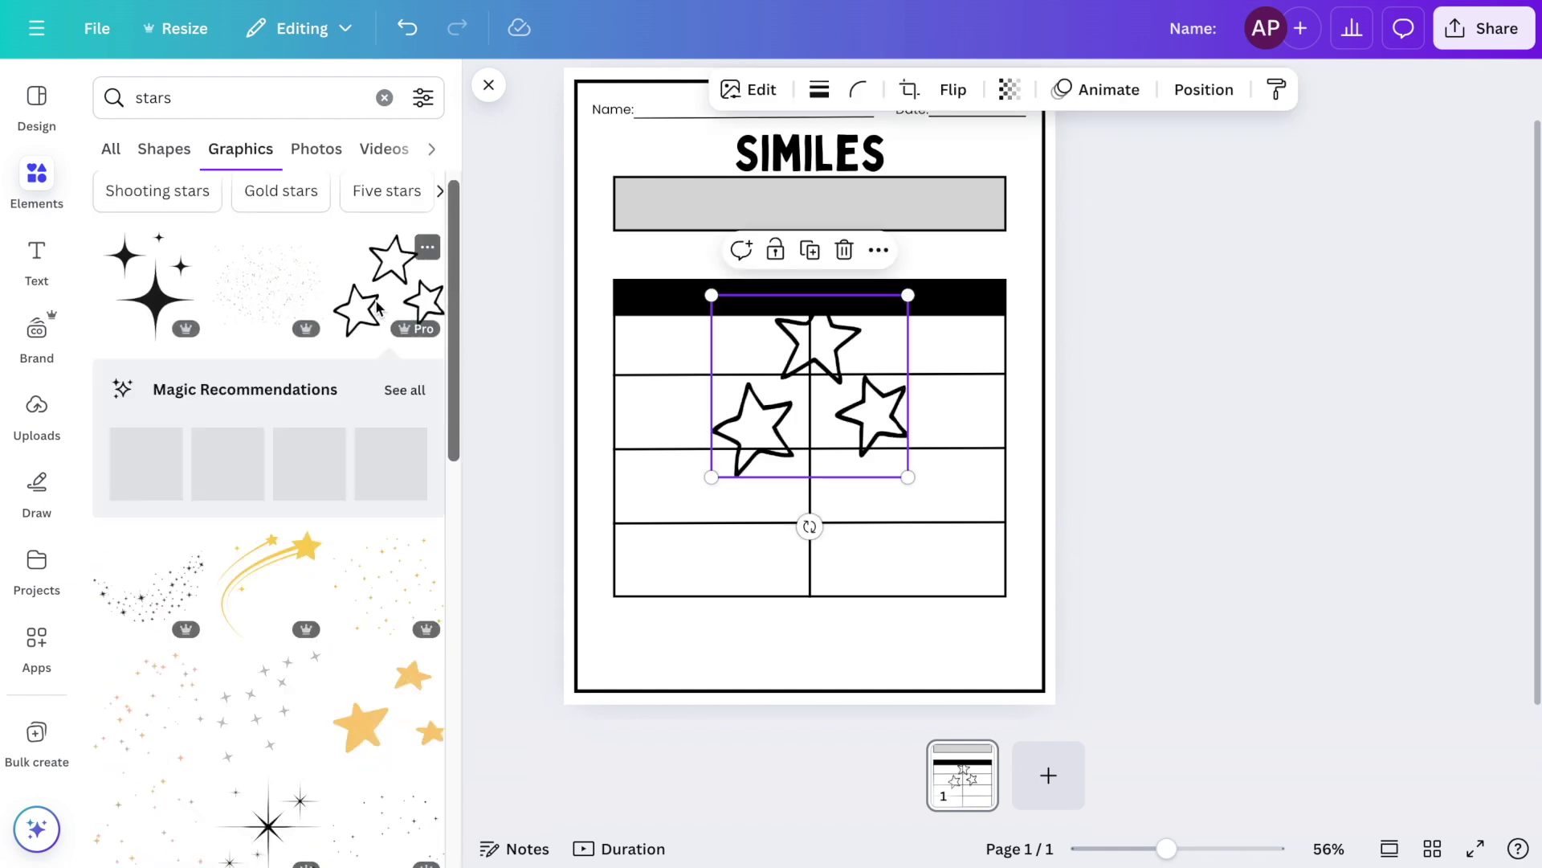
drag(906, 299, 721, 140)
- Find "diamond" graphics, insert the black outline gem, and shrink it to fit just right of the SIMILES title
click(385, 98)
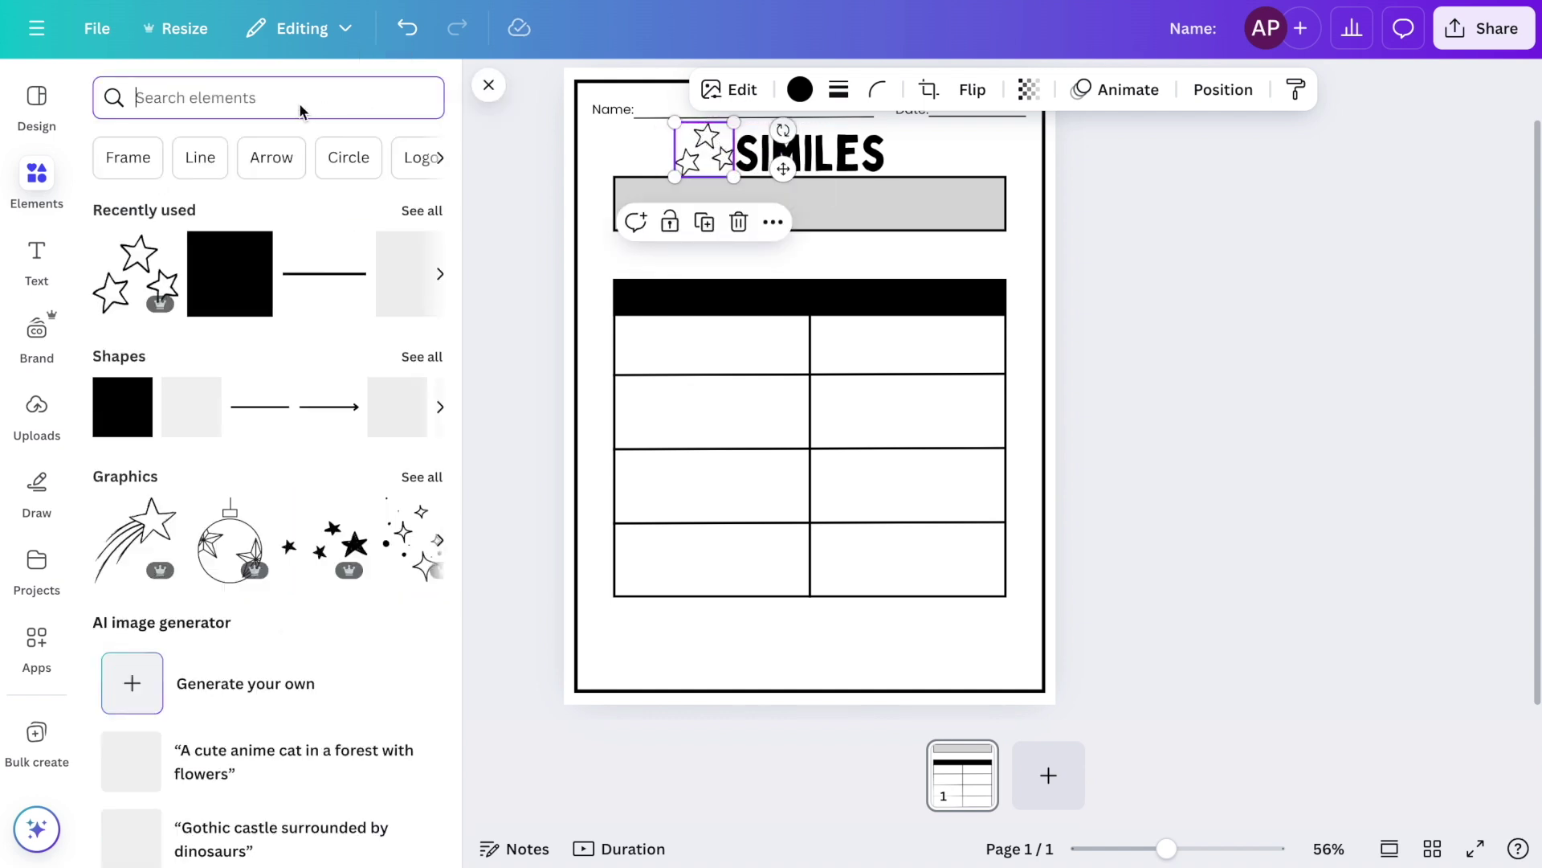
text(diamond)
key(Return)
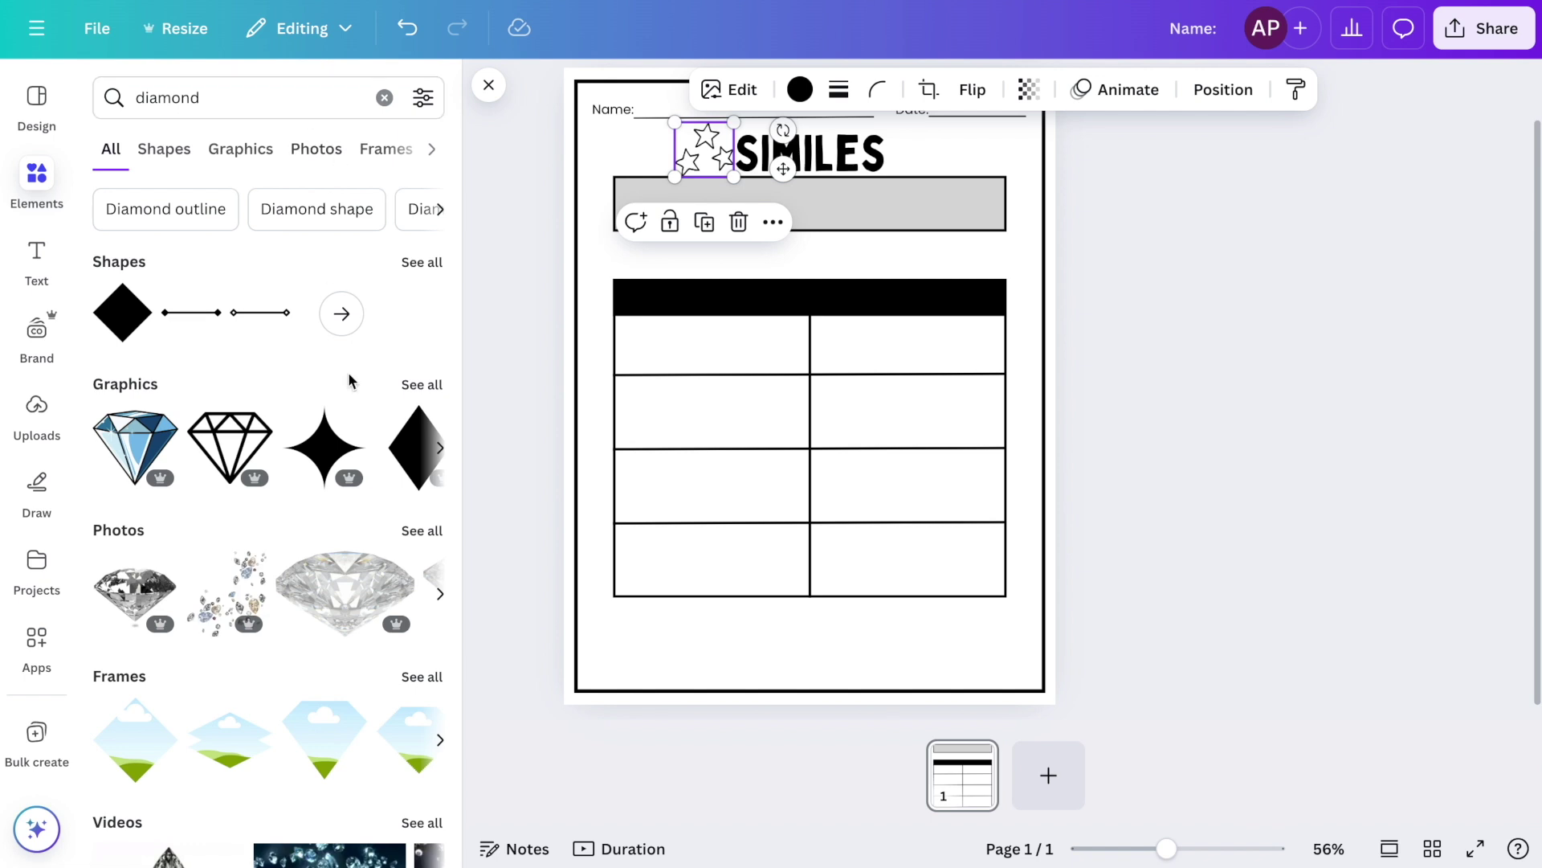
click(419, 386)
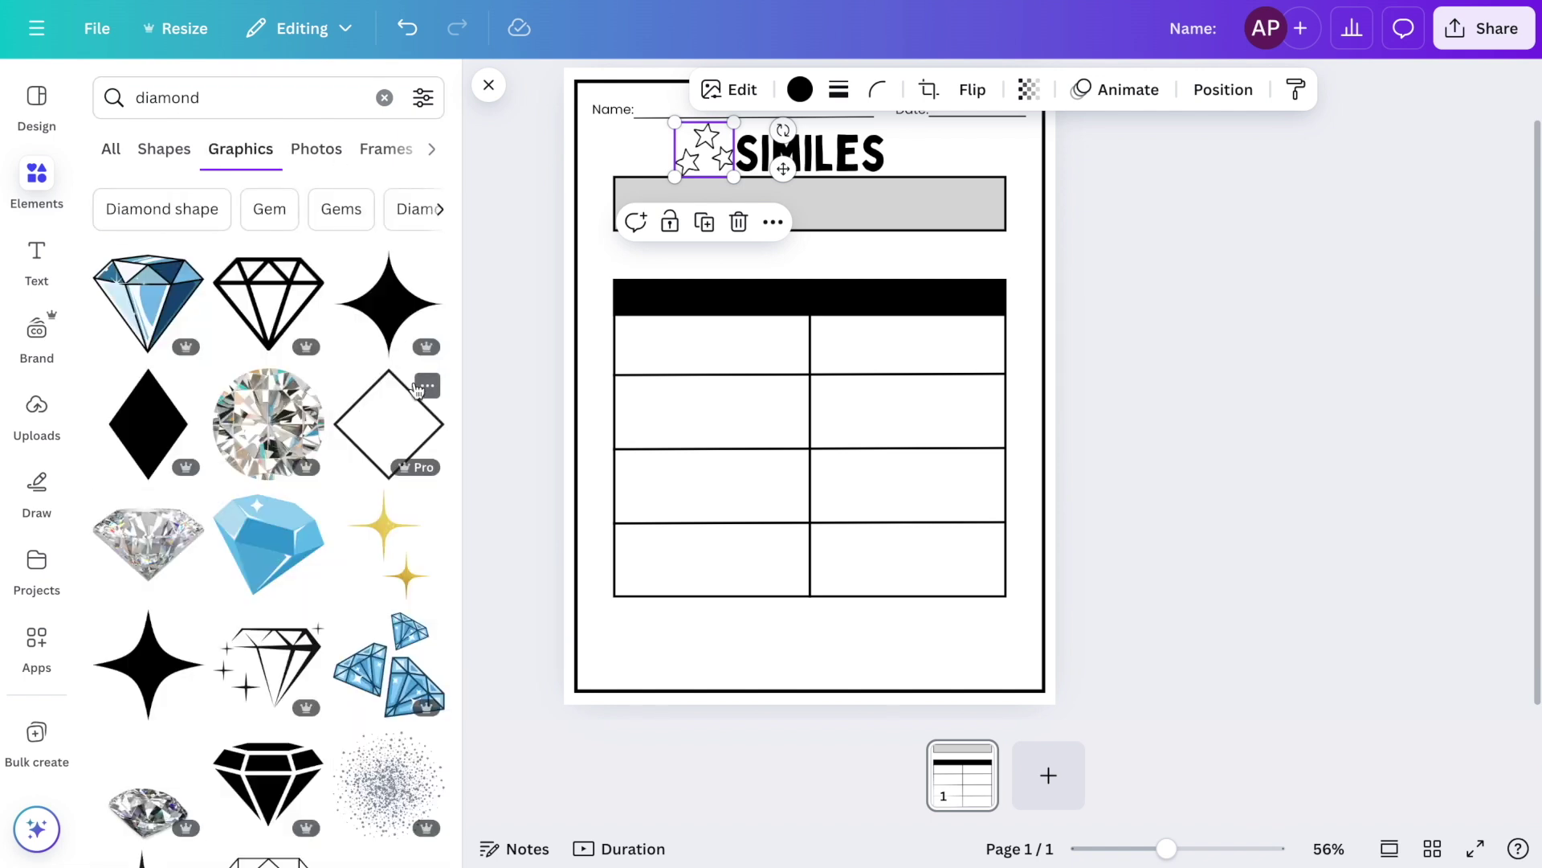
click(273, 296)
drag(906, 301, 920, 202)
scroll(943, 161, up, 1)
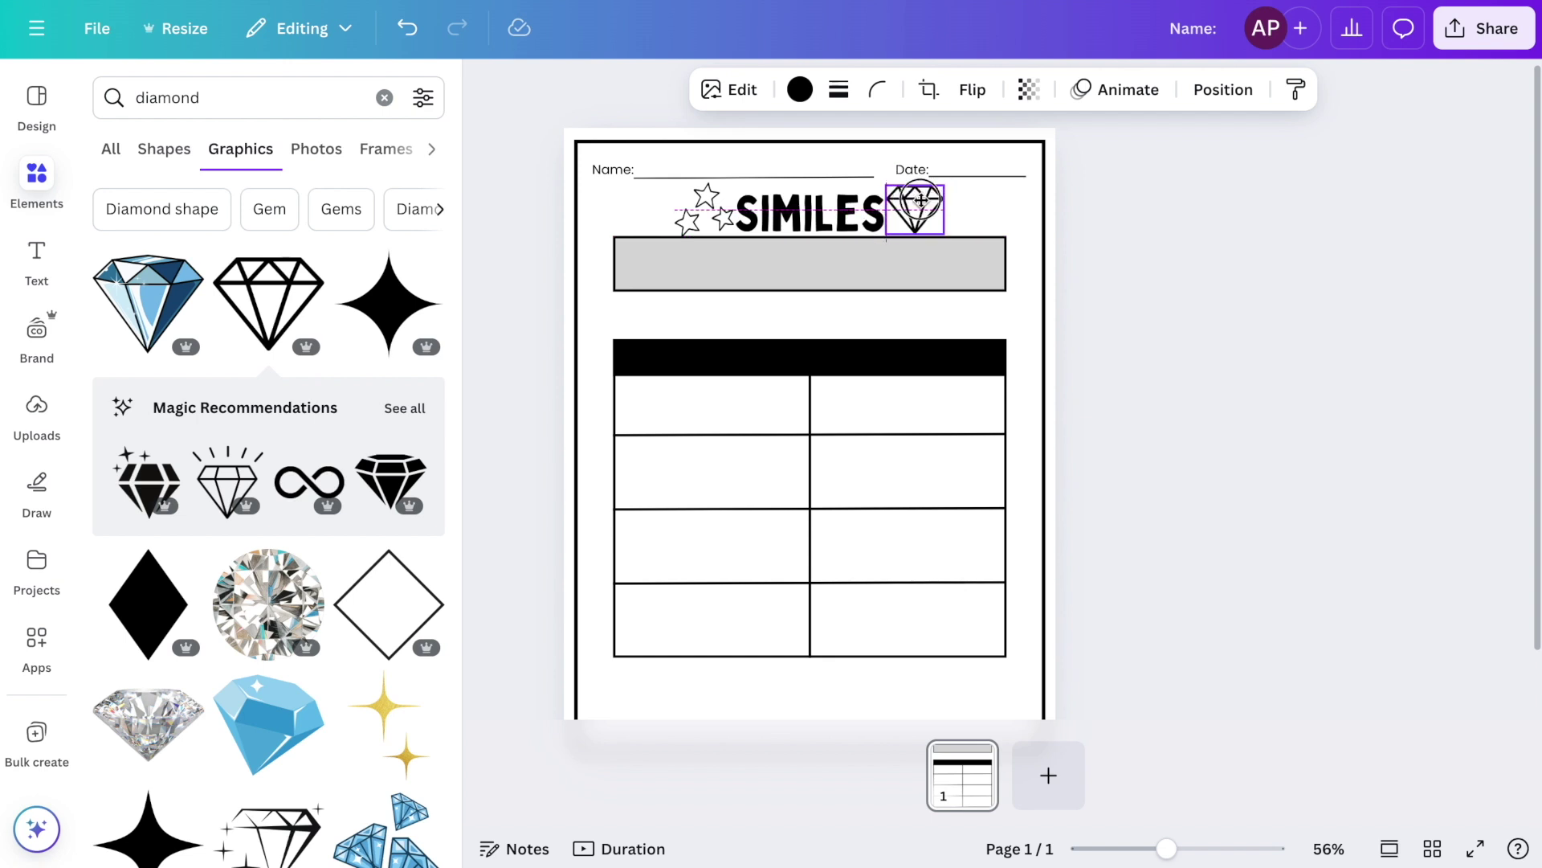
drag(921, 201, 921, 203)
drag(901, 140, 902, 137)
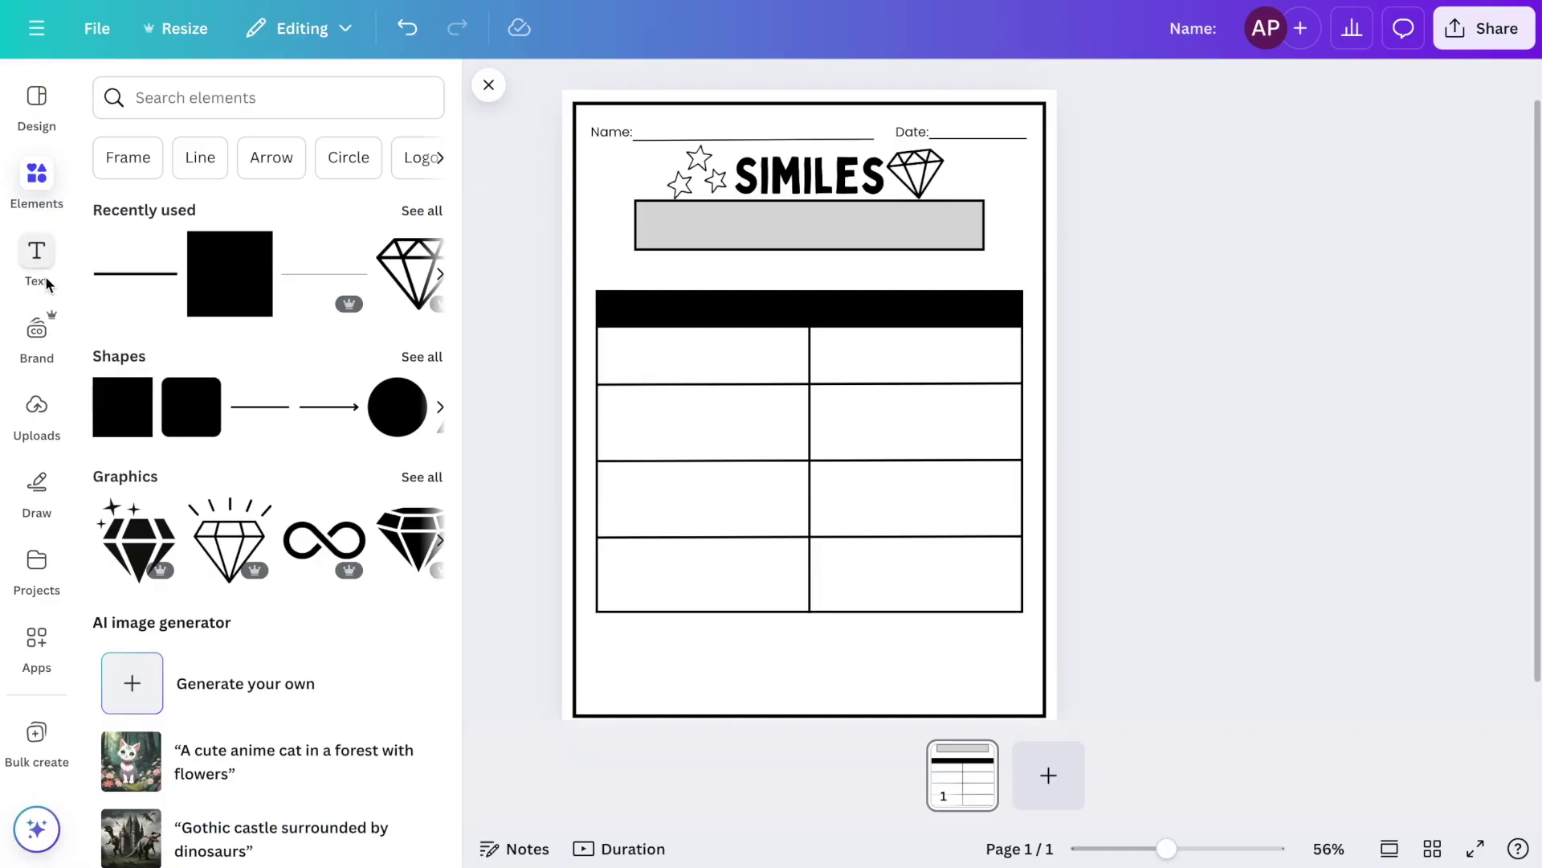
- Add text in the gray box reading "A simile compares two different things using "like" or "as" to create an image in the readers mind."
click(36, 251)
click(293, 158)
drag(828, 461, 821, 280)
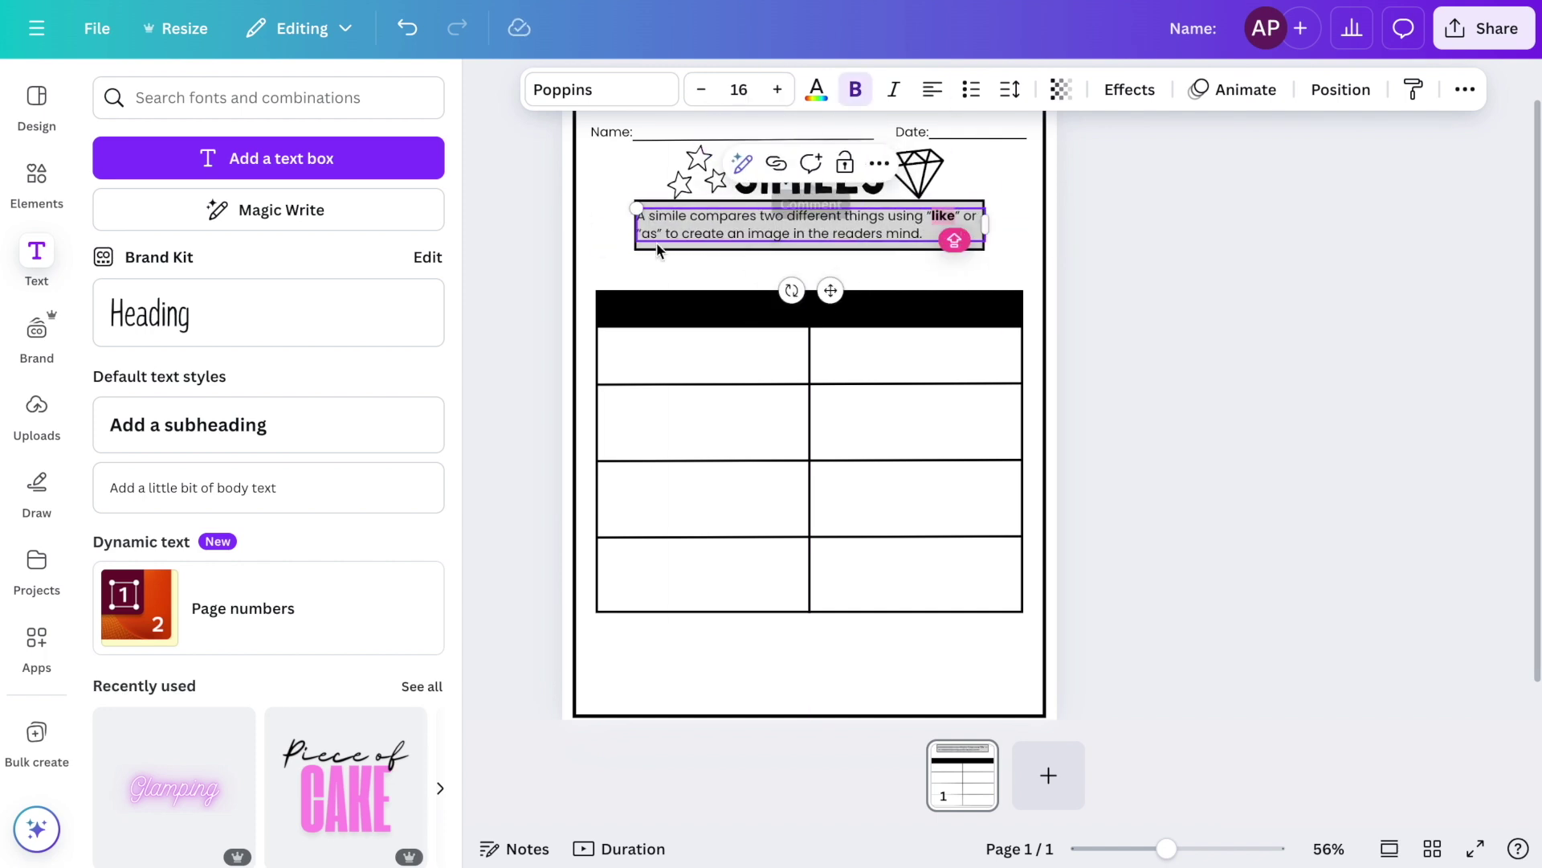
- Add the Part A directions on writing each simile's meaning in your own words, between gray box and table, size 12 and left-aligned
key(ctrl+v)
drag(759, 283, 998, 273)
click(931, 90)
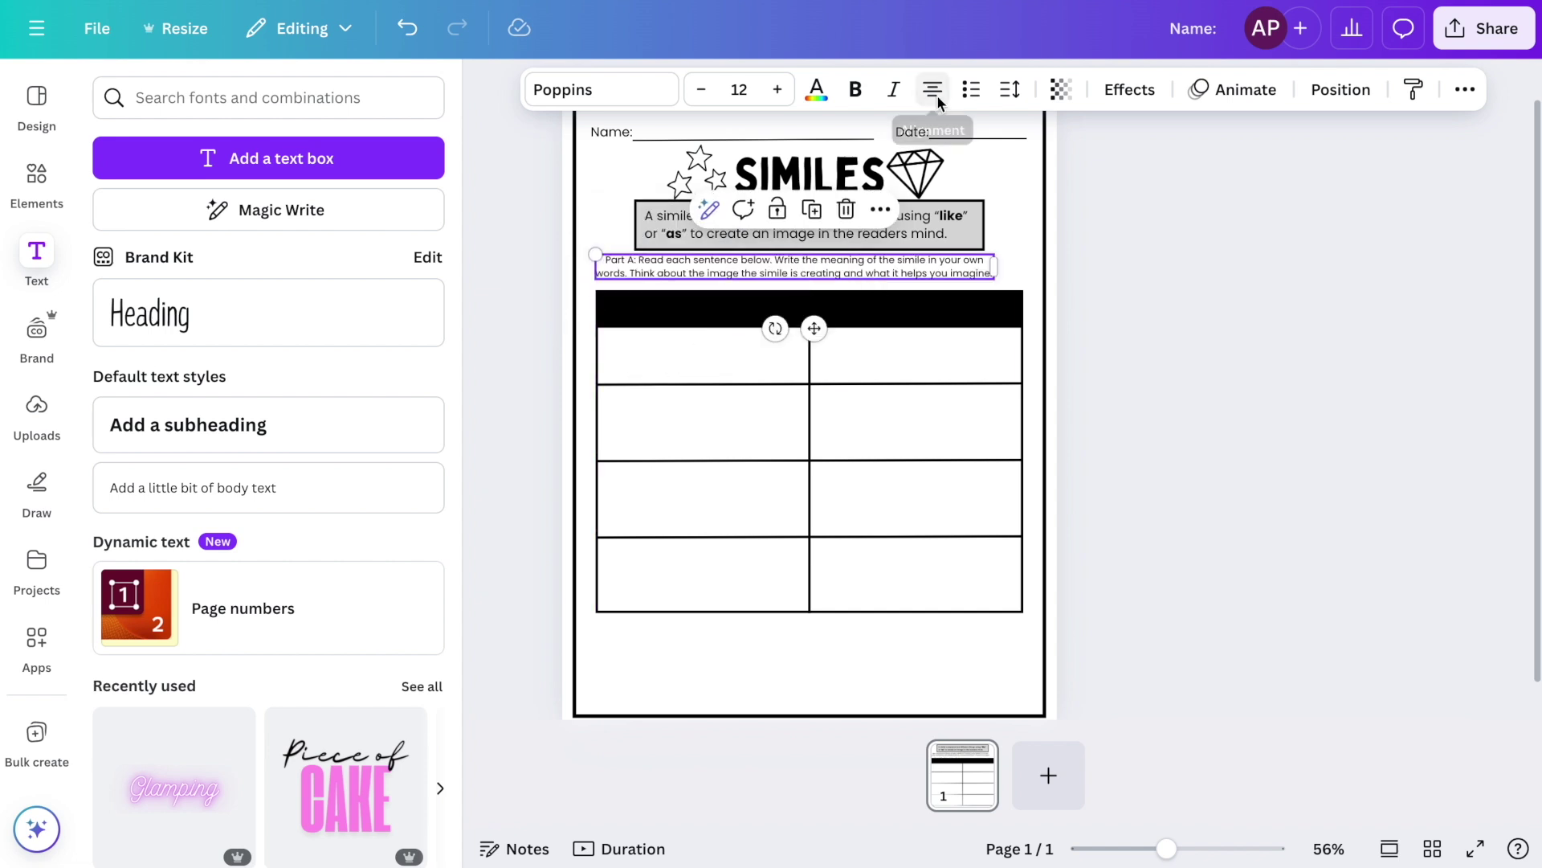
click(1050, 359)
- Add text below the table reading "Part B: Create your own simile. Think about something in your life you can compare."
key(ctrl+v)
drag(819, 485, 804, 641)
text(Create your own simile. Think about something in your life you can compare.)
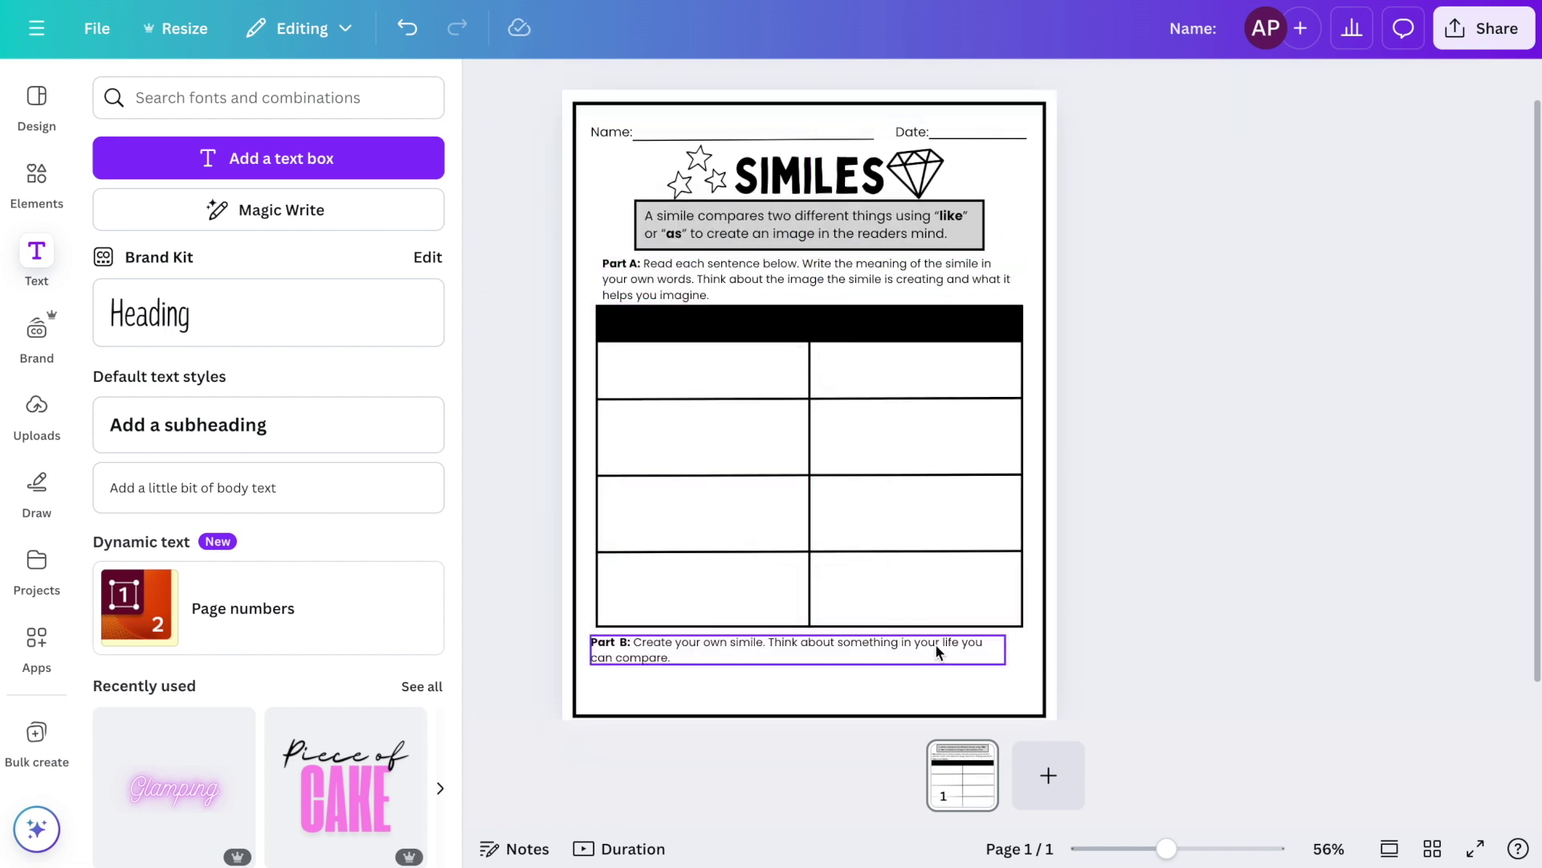
- Add a size 12 text box in the first SIMILE cell reading "The stars twinkled like diamonds in the sky."
click(268, 157)
drag(800, 390, 701, 342)
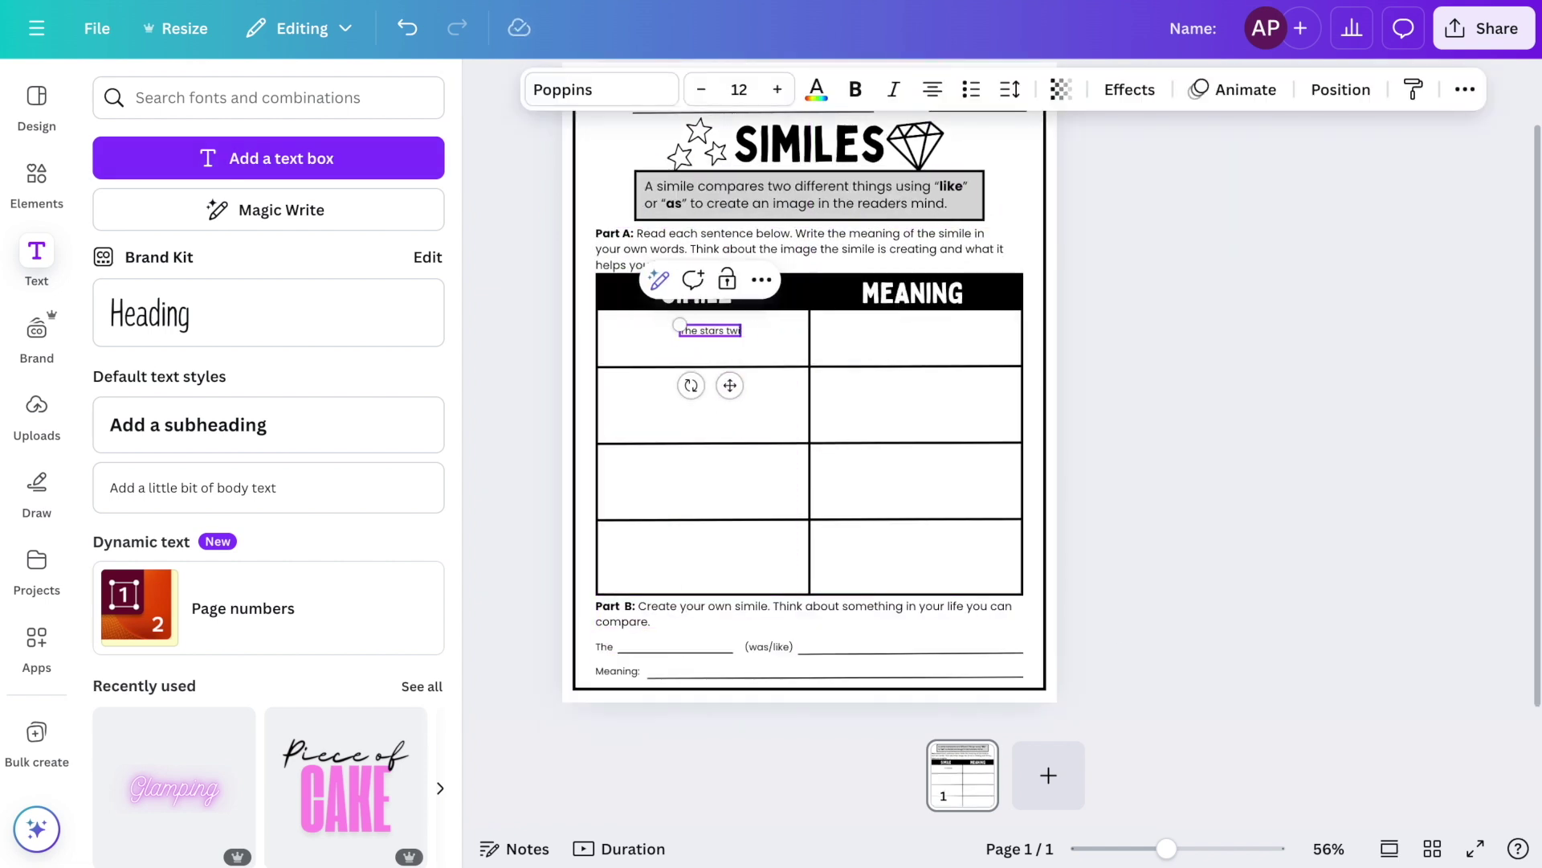
text(amonds in the sky.)
scroll(1399, 444, up, 2)
- Duplicate the first simile text into the second row and change it to "The baby's cry was like a loud siren."
key(ctrl+d)
drag(696, 265, 695, 347)
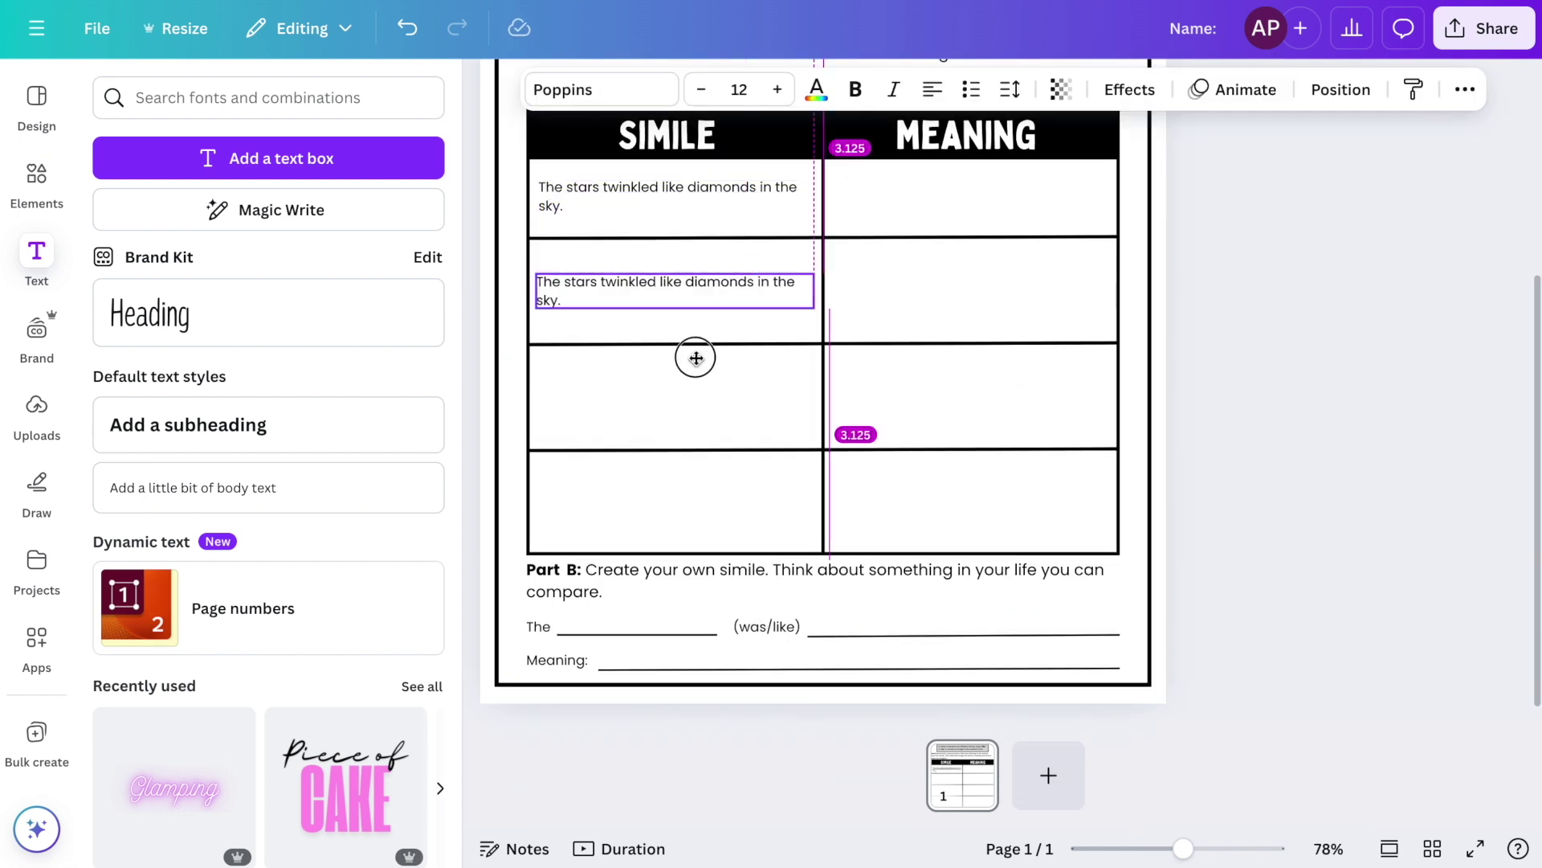
double_click(656, 294)
text(The baby's cry was like a loud siren.)
- Fill the third SIMILE cell with "The ice cream was as cold as the Arctic." and the fourth with a simile comparing a voice to thunder
key(ctrl+d)
drag(675, 289, 674, 398)
double_click(664, 399)
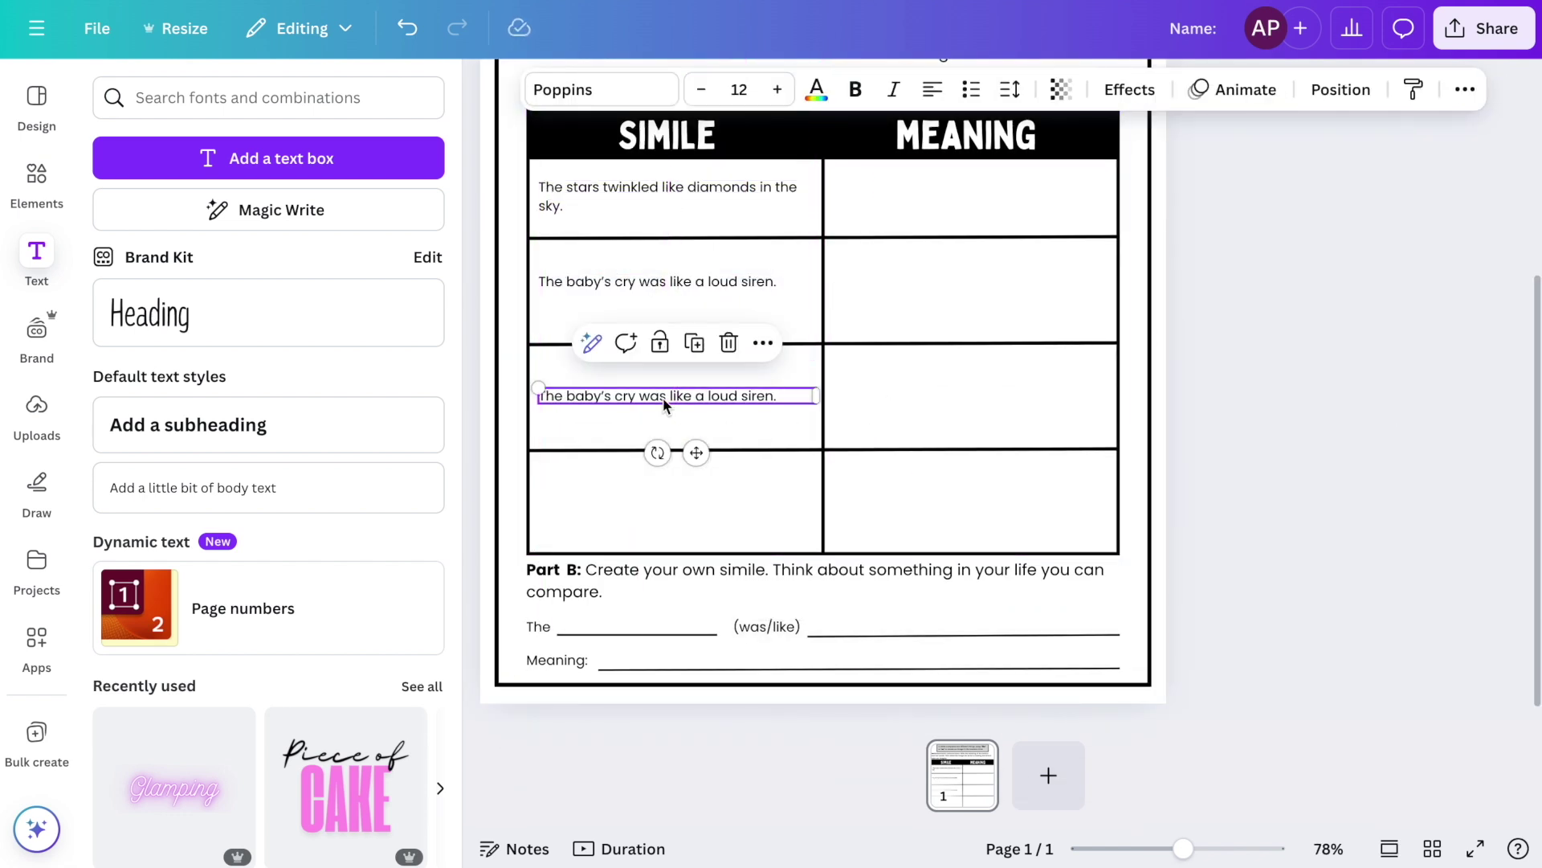
text(The ice cream was as c)
key(ctrl+d)
text(Peter's voice was loud like thunder.)
- Enter the meaning "The stars are being compared to diamonds because they are both bright and shiny." beside the first simile
click(667, 196)
click(691, 257)
double_click(972, 196)
text(The stars are being compared to diamonds because they are both bright and shiny.)
key(Escape)
key(Escape)
scroll(803, 401, up, 1)
- Insert a block right arrow from an "arrow" search between the SIMILE and MEANING headings and fill it with light blue
click(37, 185)
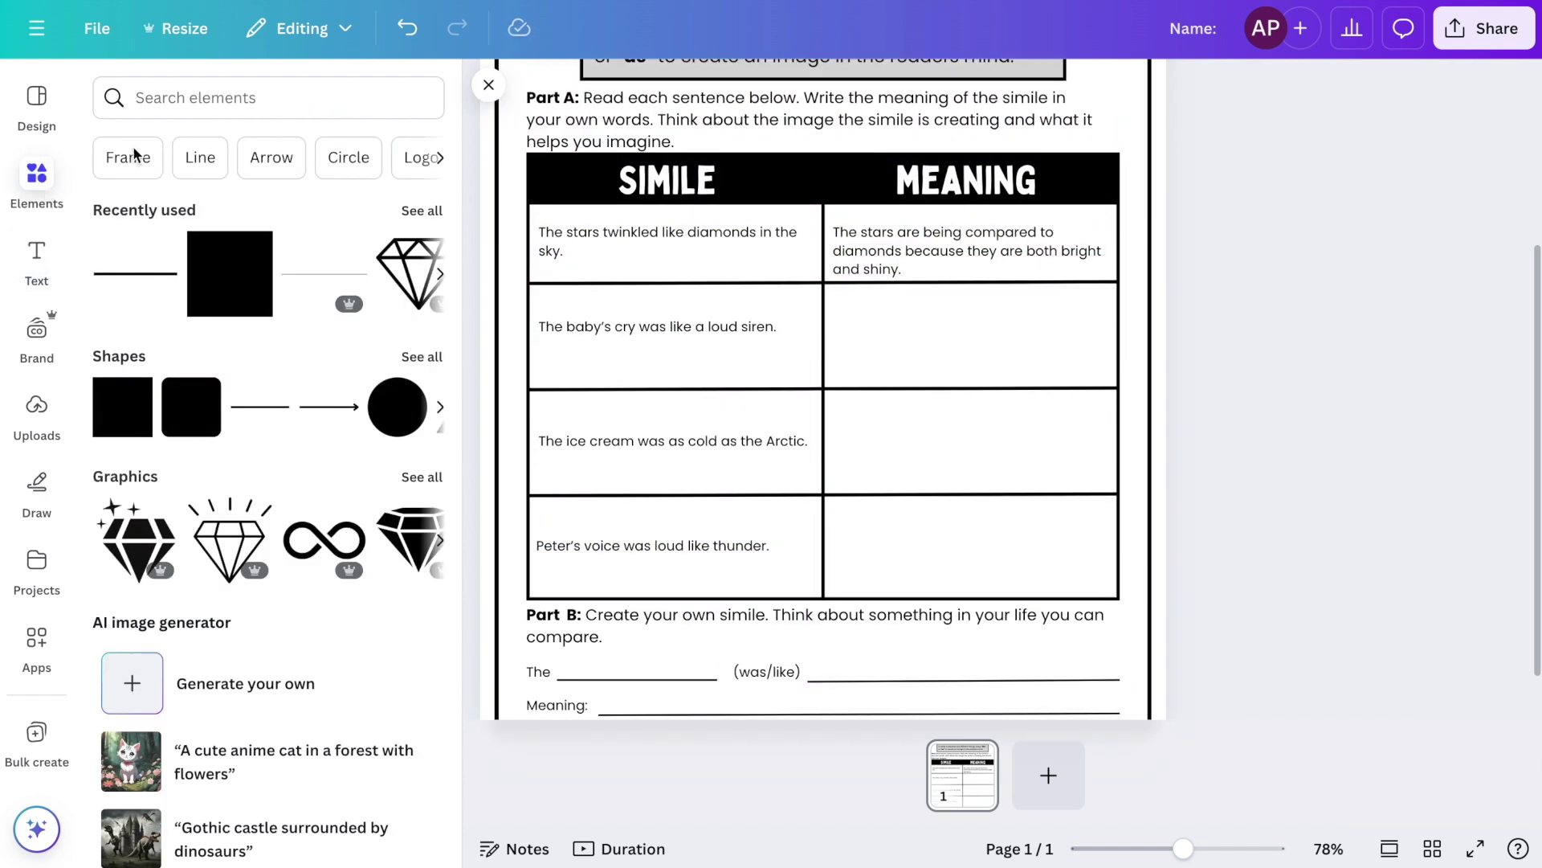
click(235, 96)
text(arrow)
key(Return)
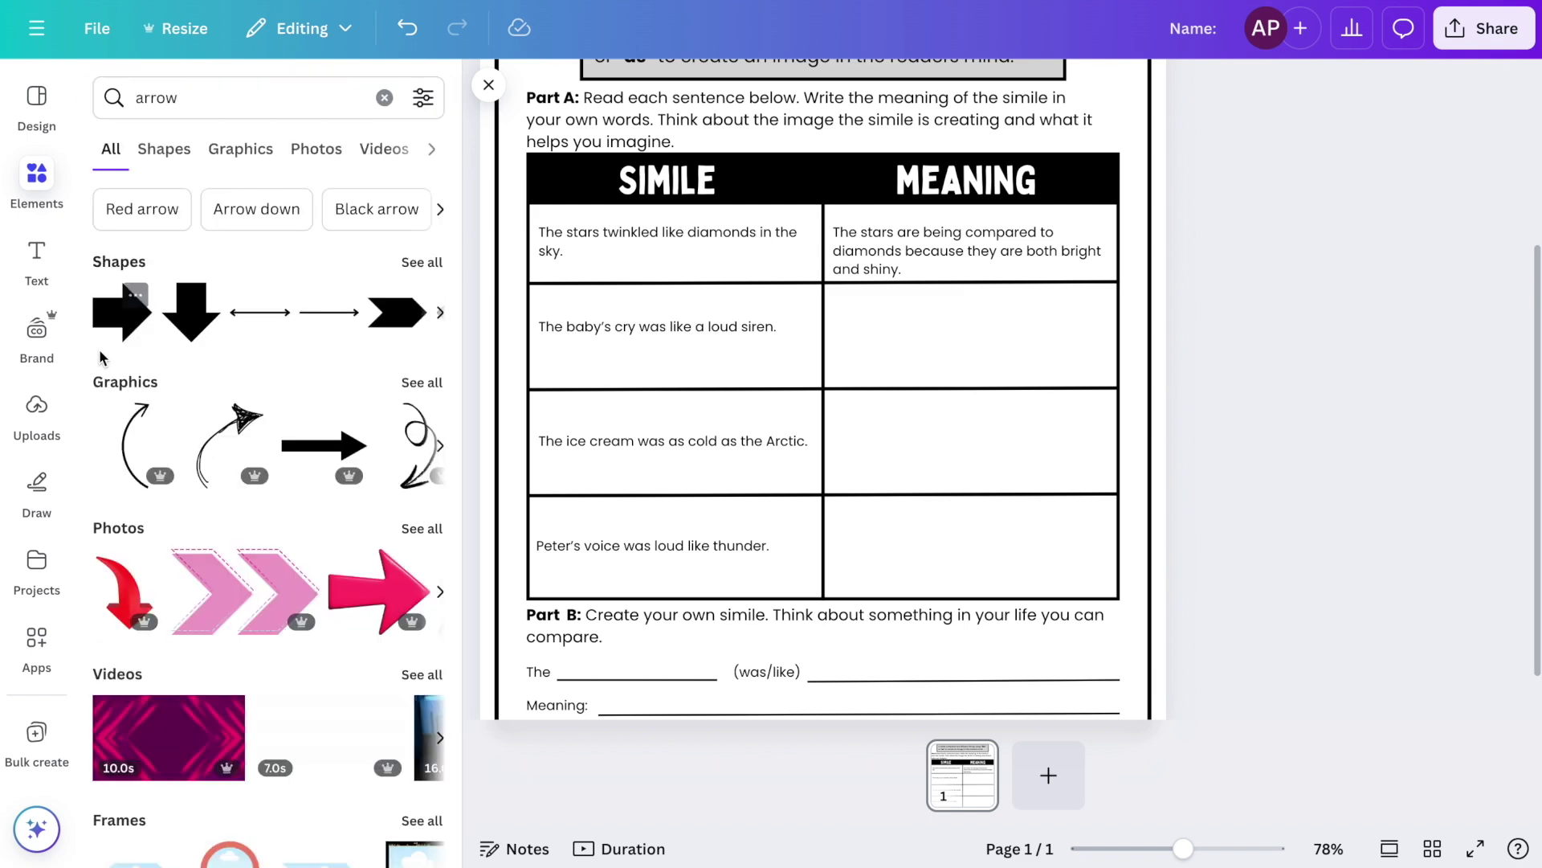
click(120, 312)
drag(928, 401, 762, 388)
click(824, 89)
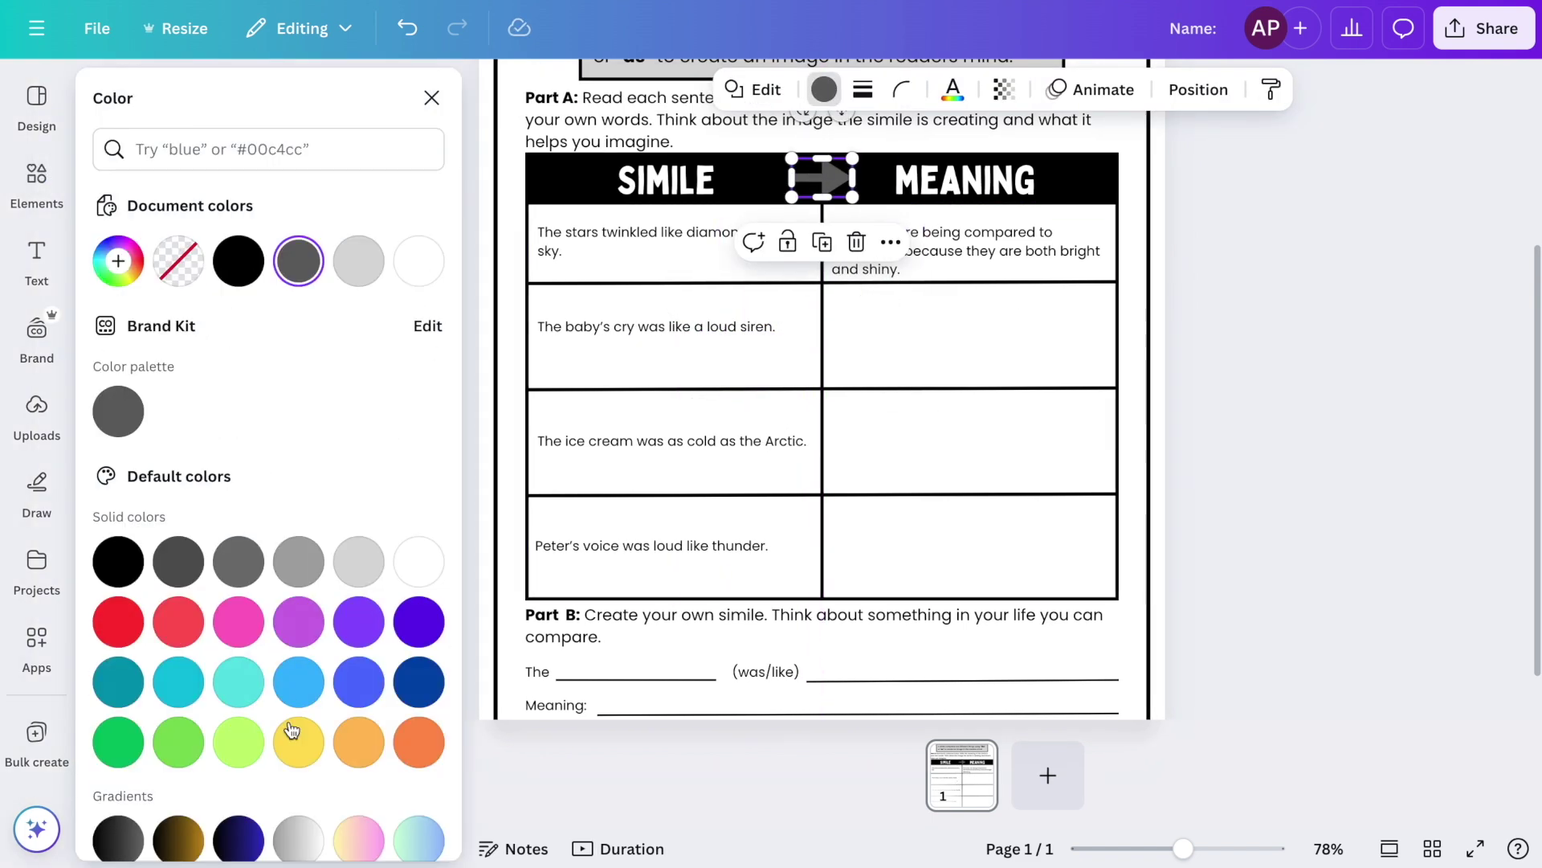
click(299, 687)
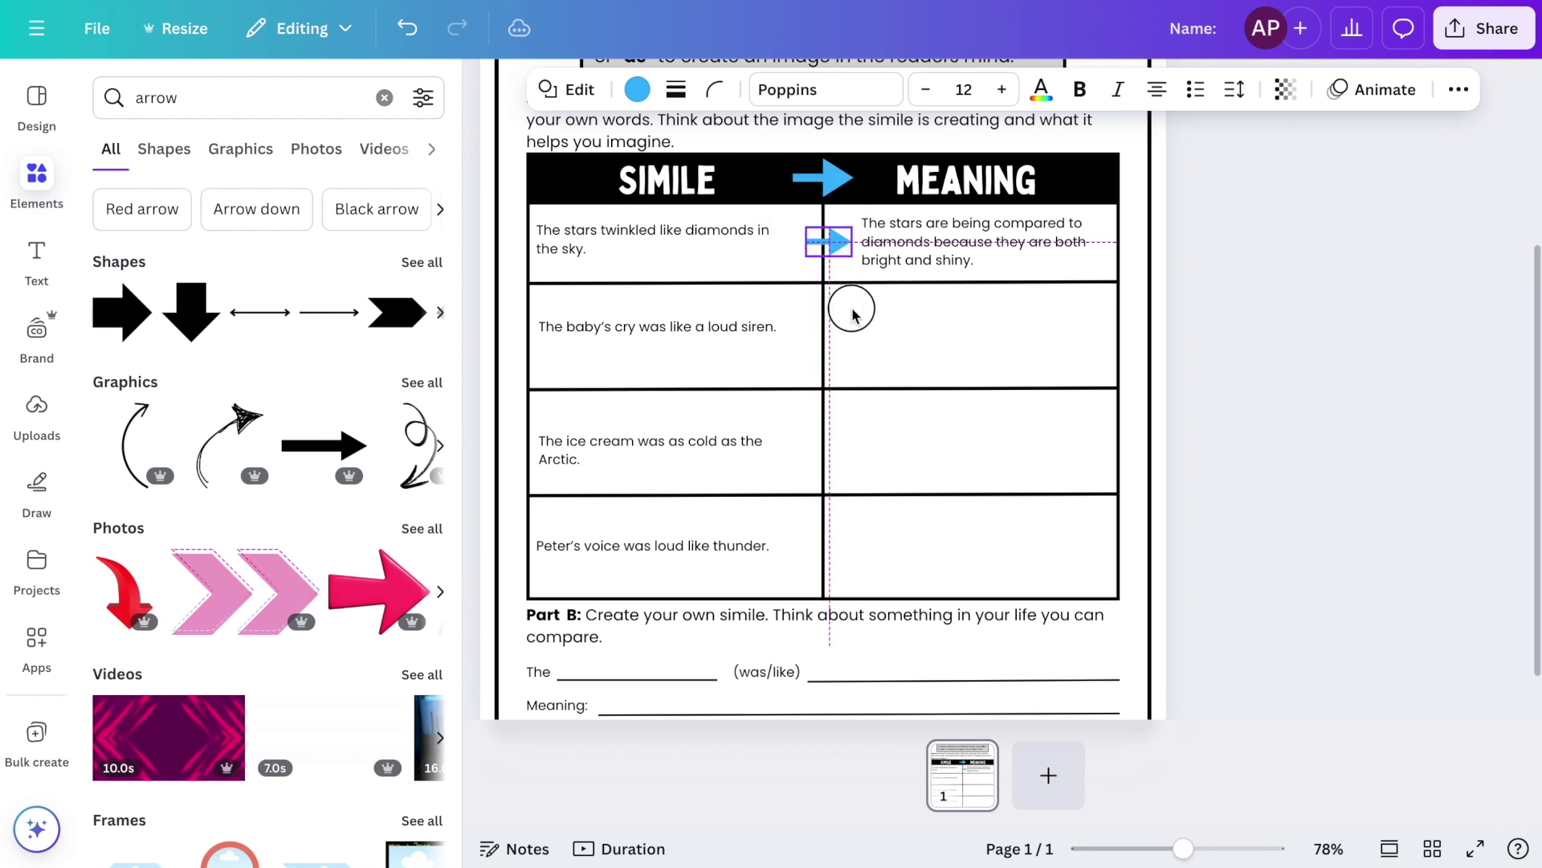
- Duplicate the small blue arrow down the center divider so that each remaining simile row has one
drag(851, 313, 846, 369)
key(ctrl+d)
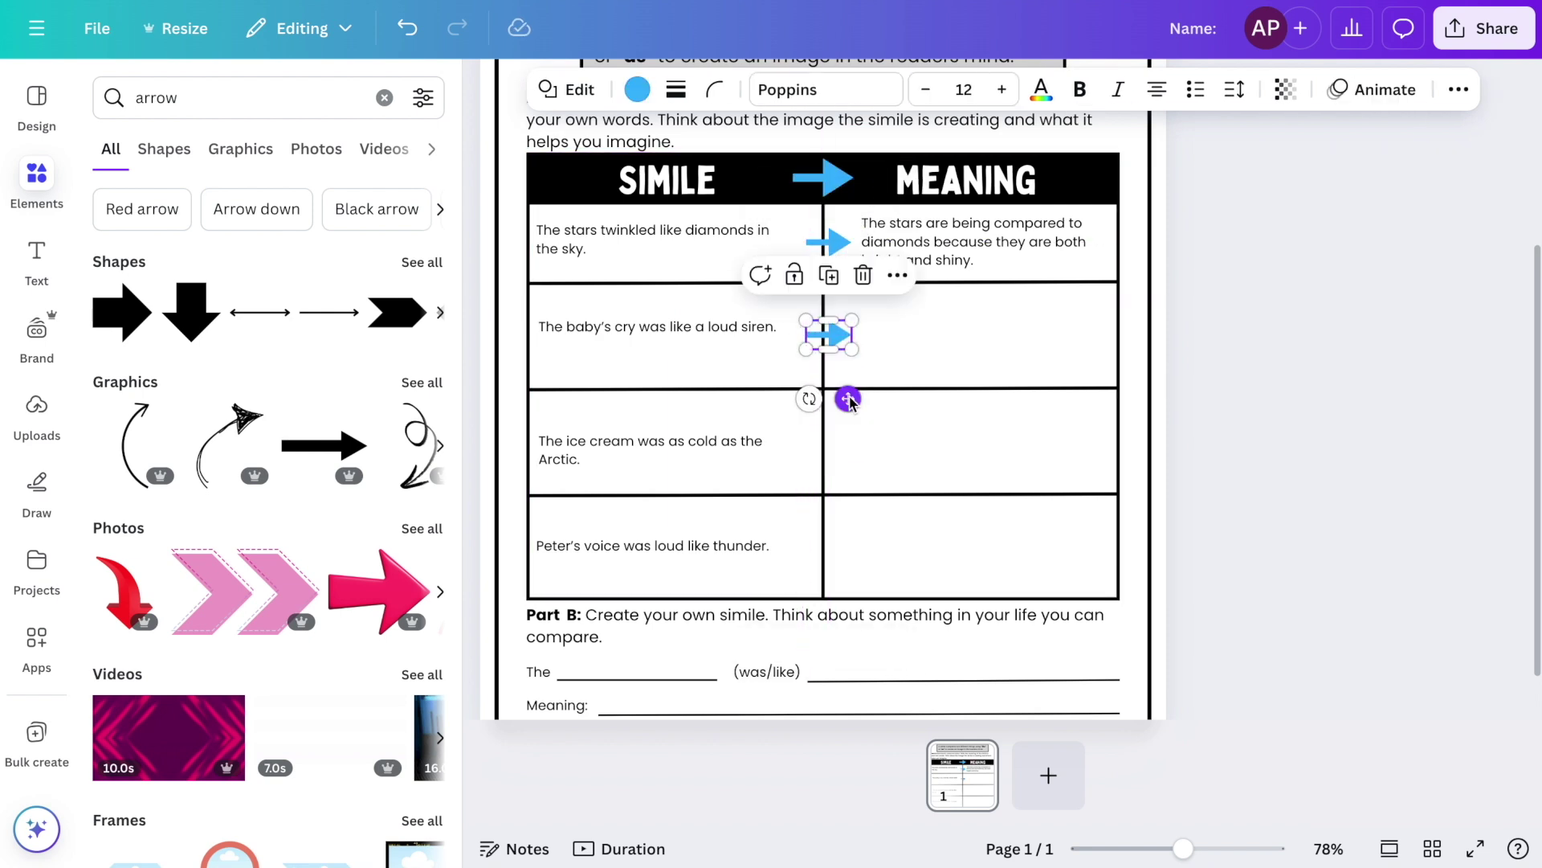
key(ctrl+d)
key(ctrl+d)
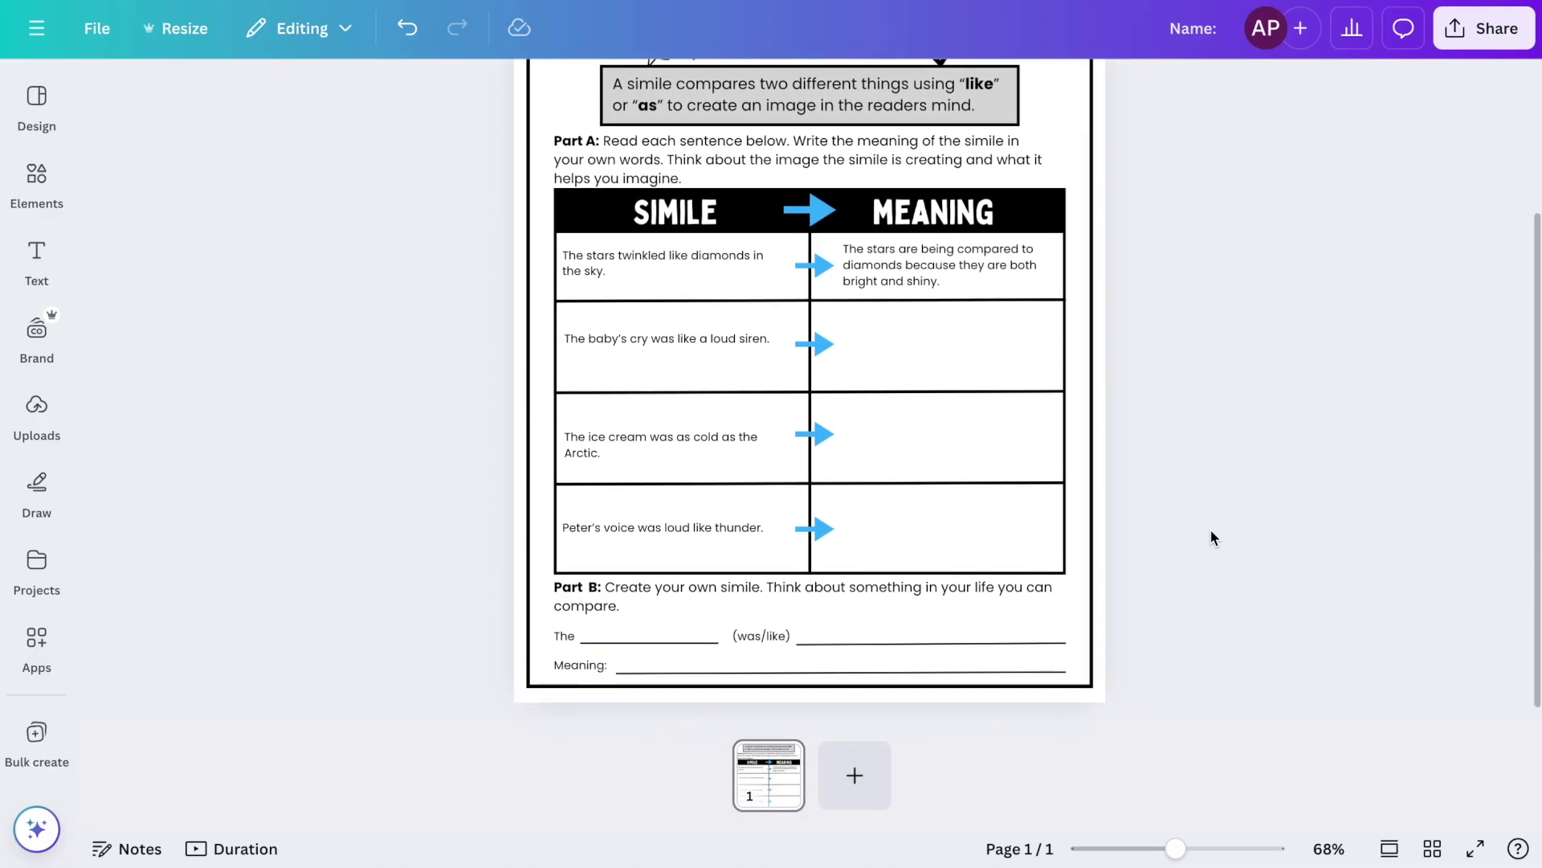
- Place a size 10 "All Rights Reserved" 2024 copyright line below the page border at its lower-right corner
ctrl+scroll(1044, 620, up, 5)
scroll(1045, 629, down, 1)
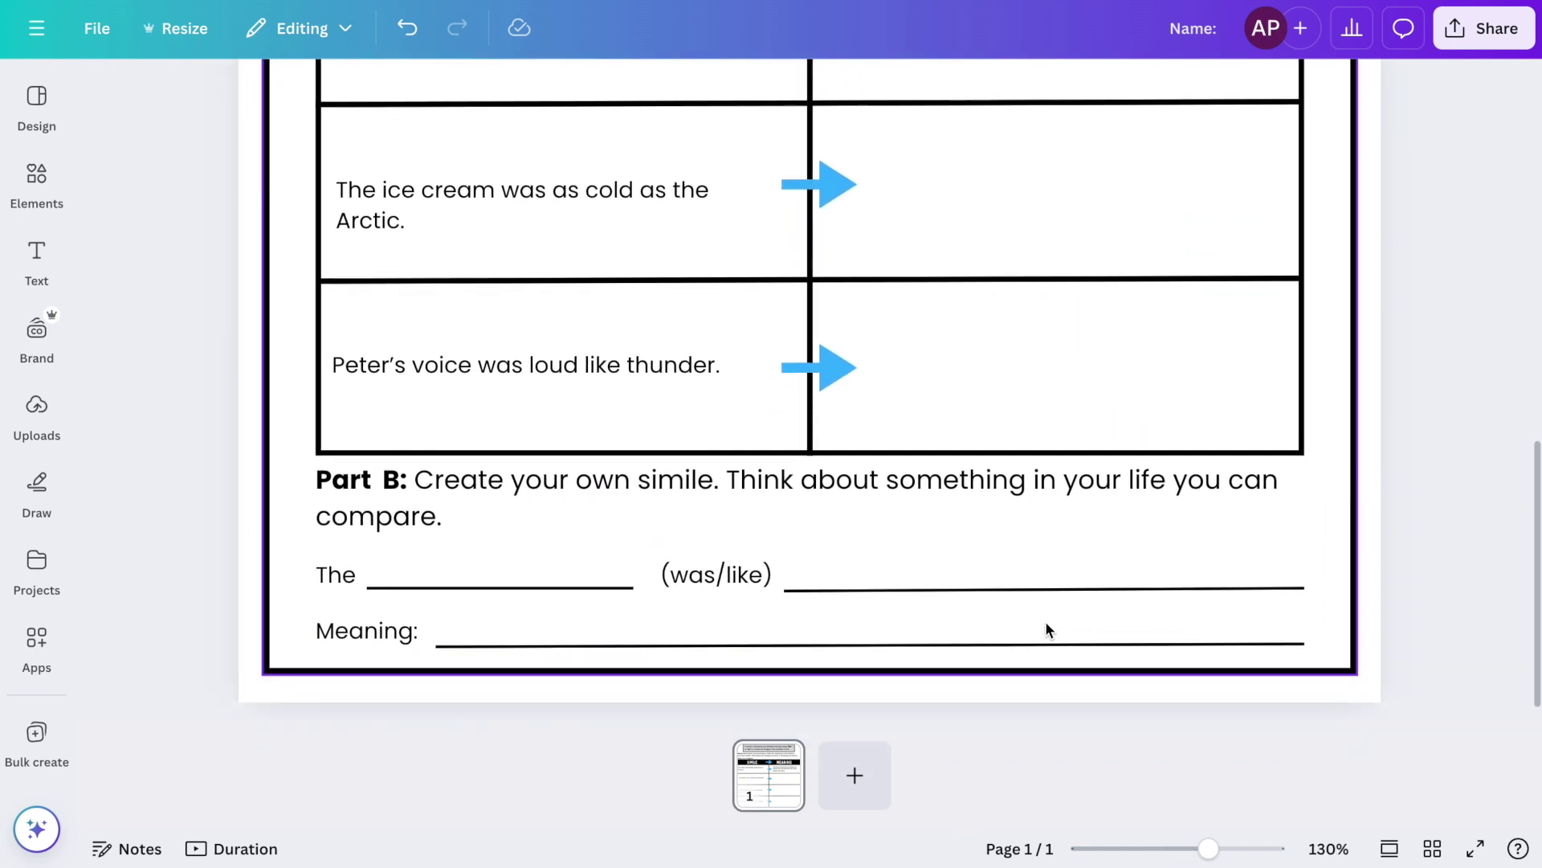
click(1154, 699)
mouse_move(1154, 698)
mouse_down()
mouse_move(1136, 663)
mouse_move(1138, 687)
mouse_up()
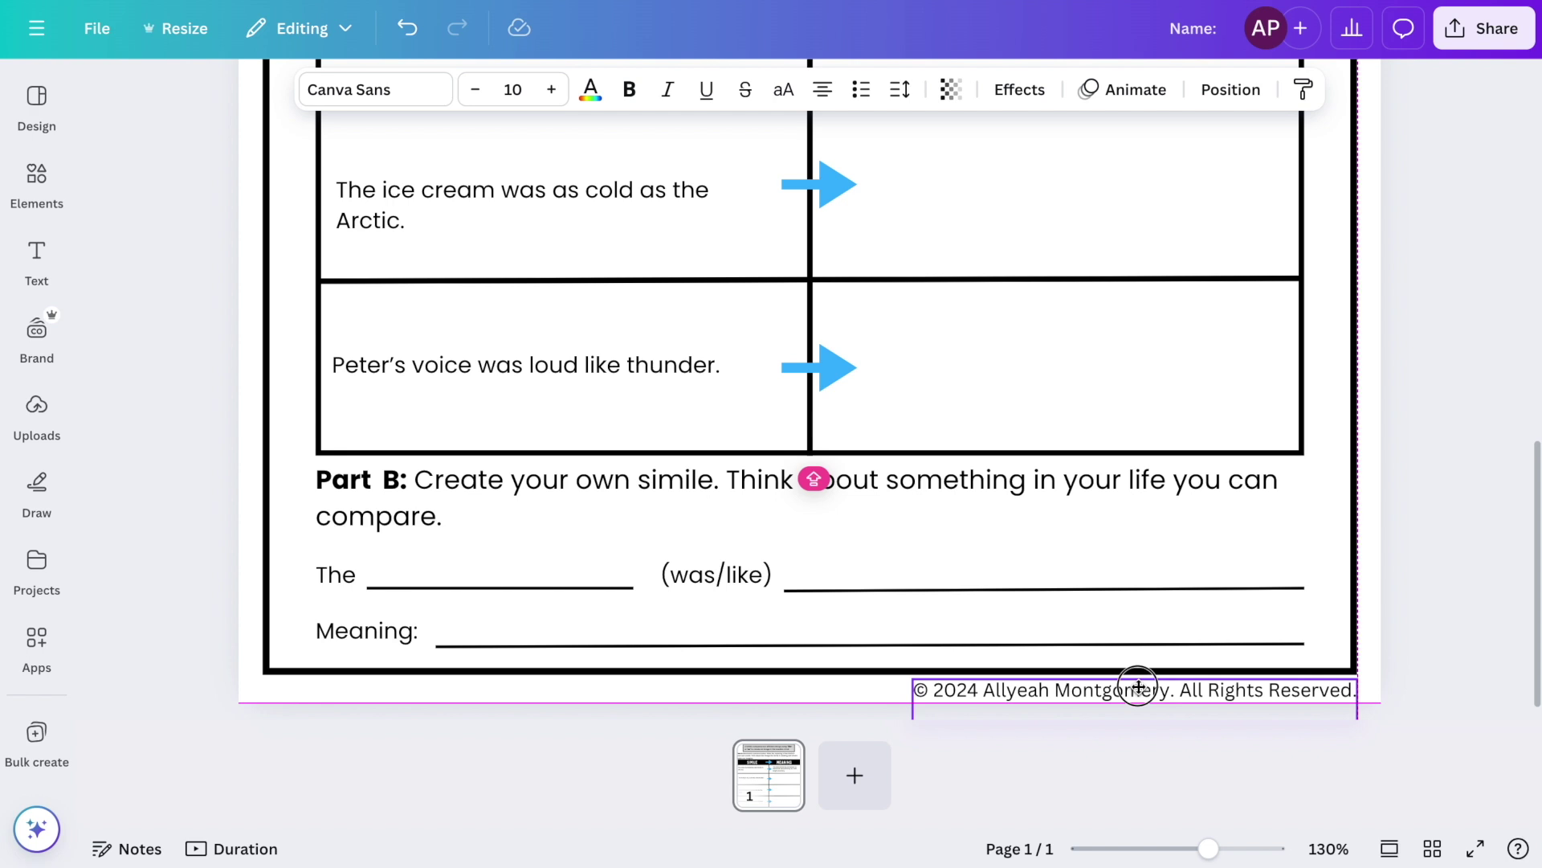
- Download the finished Similes worksheet as a PDF Print file with the Flatten PDF option enabled
click(1450, 601)
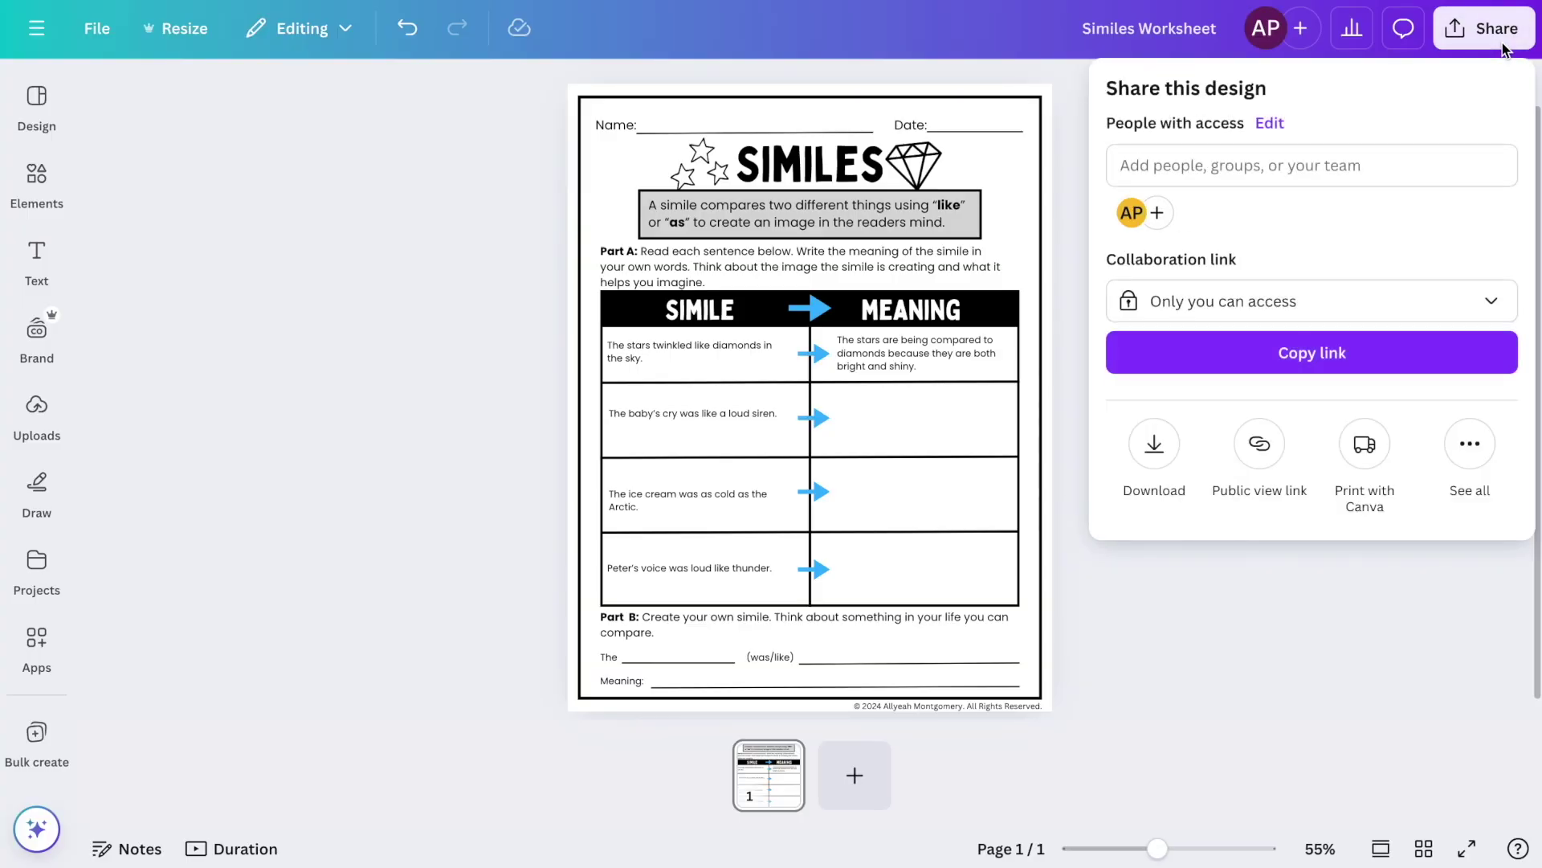
click(1159, 464)
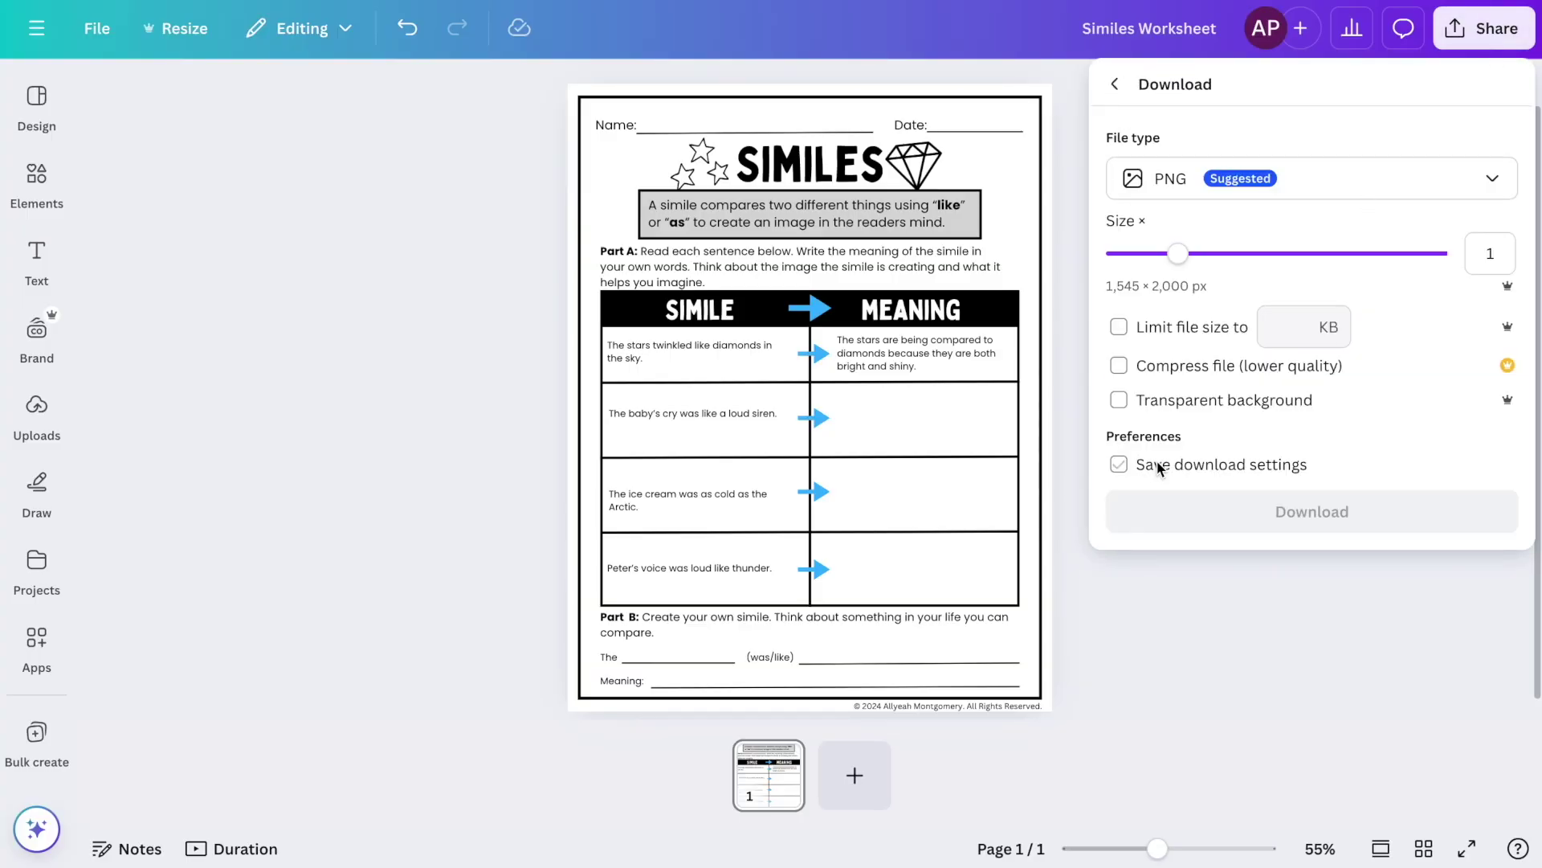
click(1341, 189)
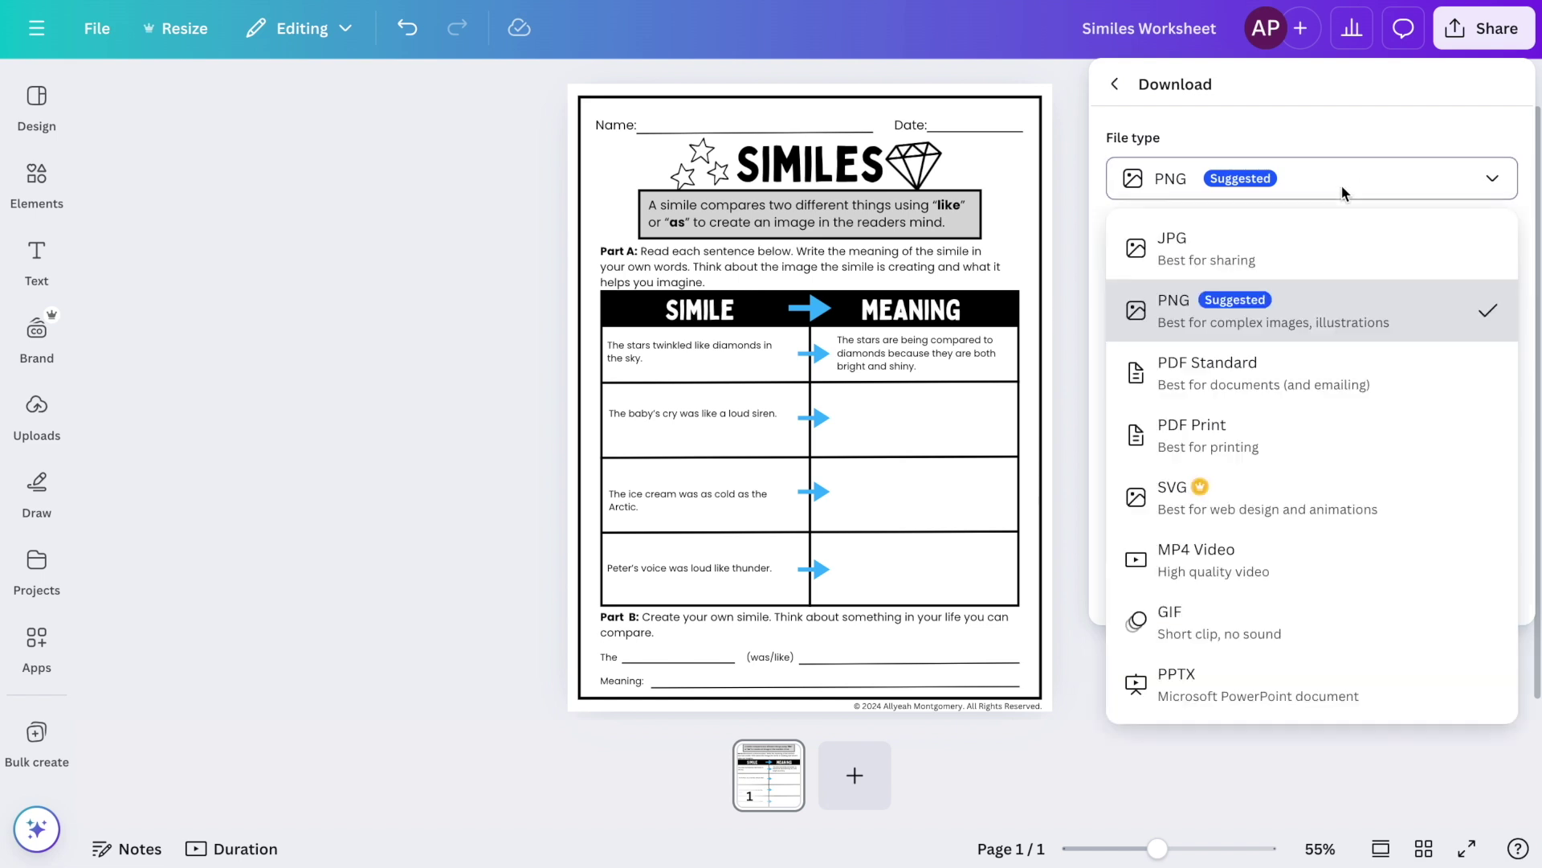
click(1298, 437)
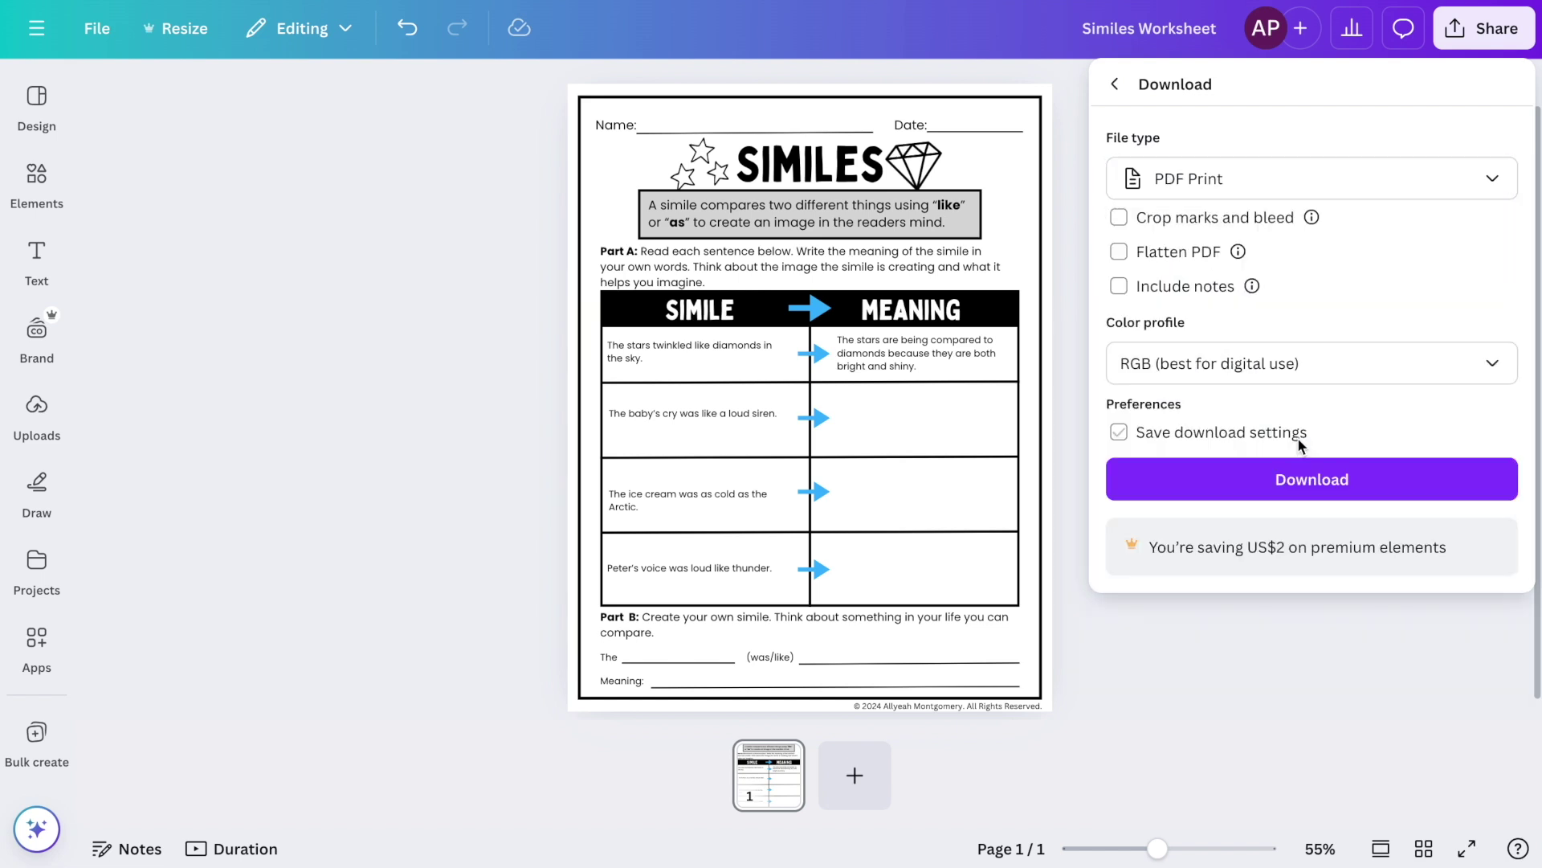
click(1119, 253)
mouse_move(1239, 252)
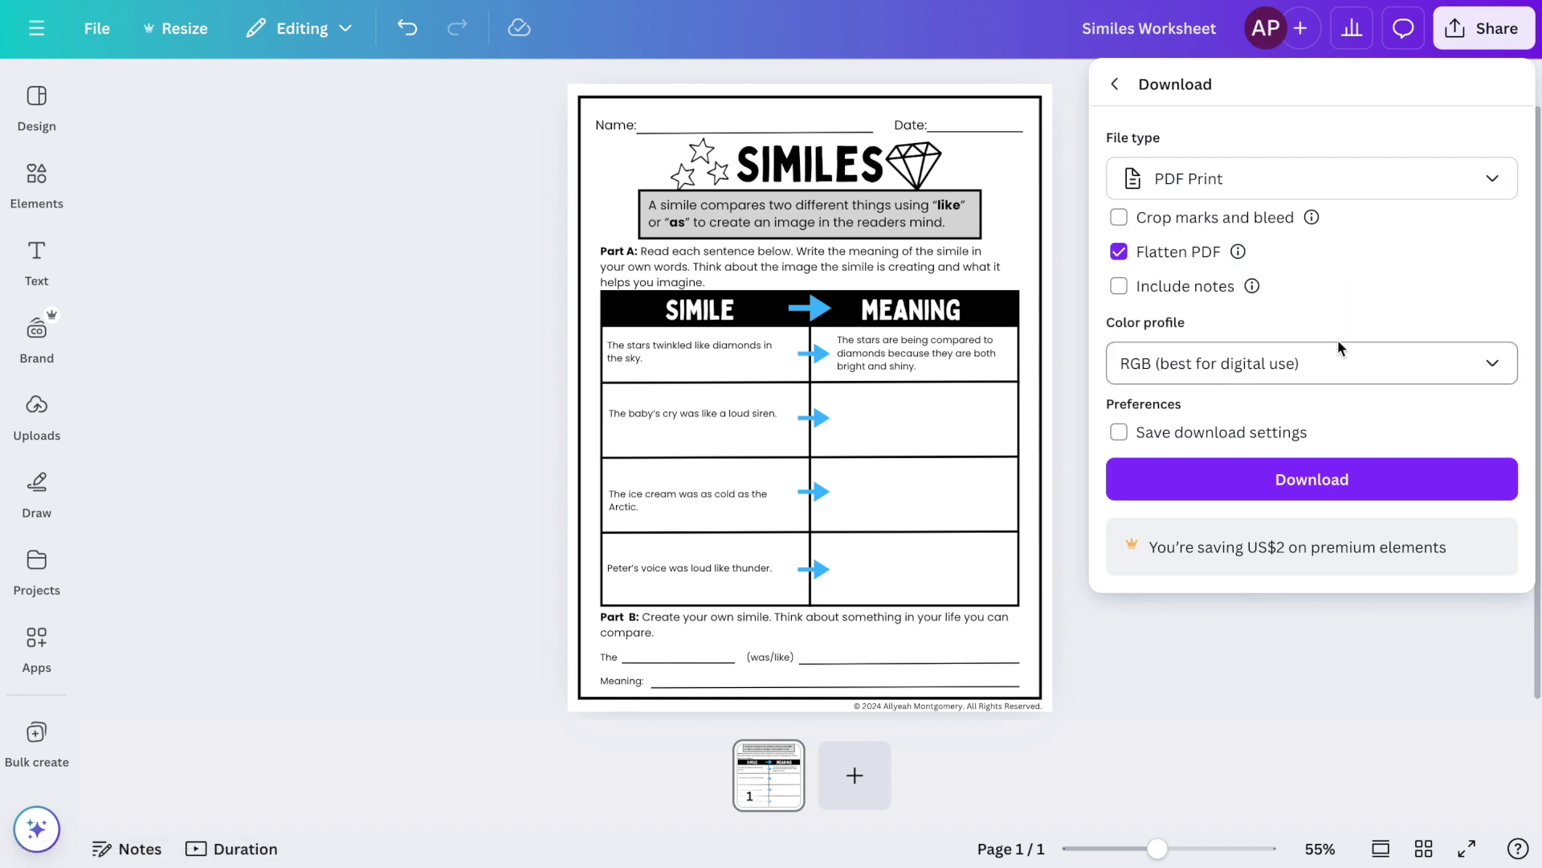
click(1264, 489)
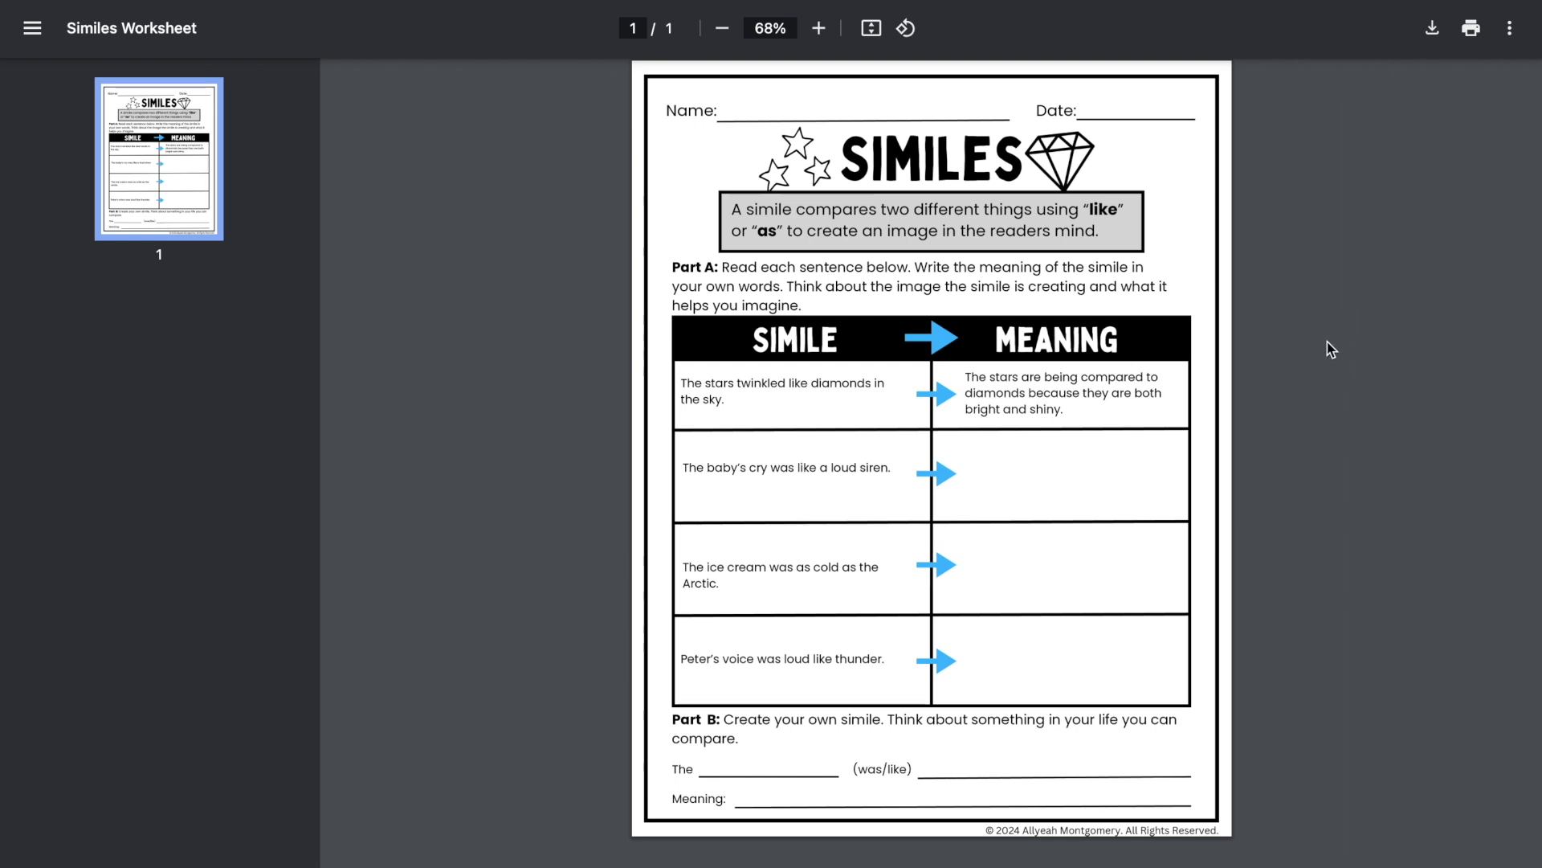
- Print one color copy of the downloaded Similes Worksheet PDF on the EPSON ET-2850 printer
click(1471, 29)
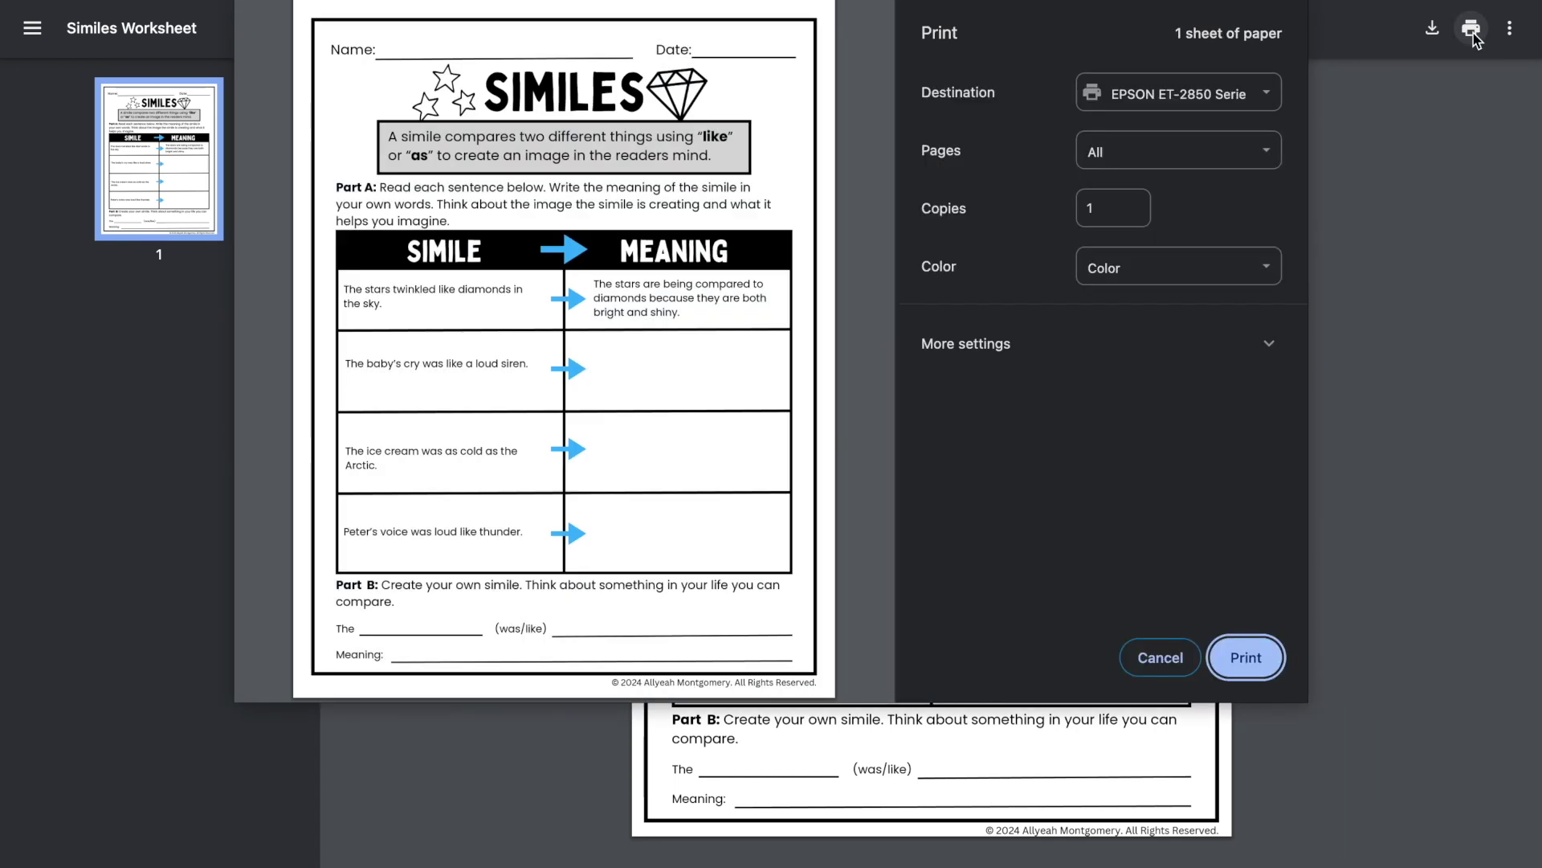
click(1255, 671)
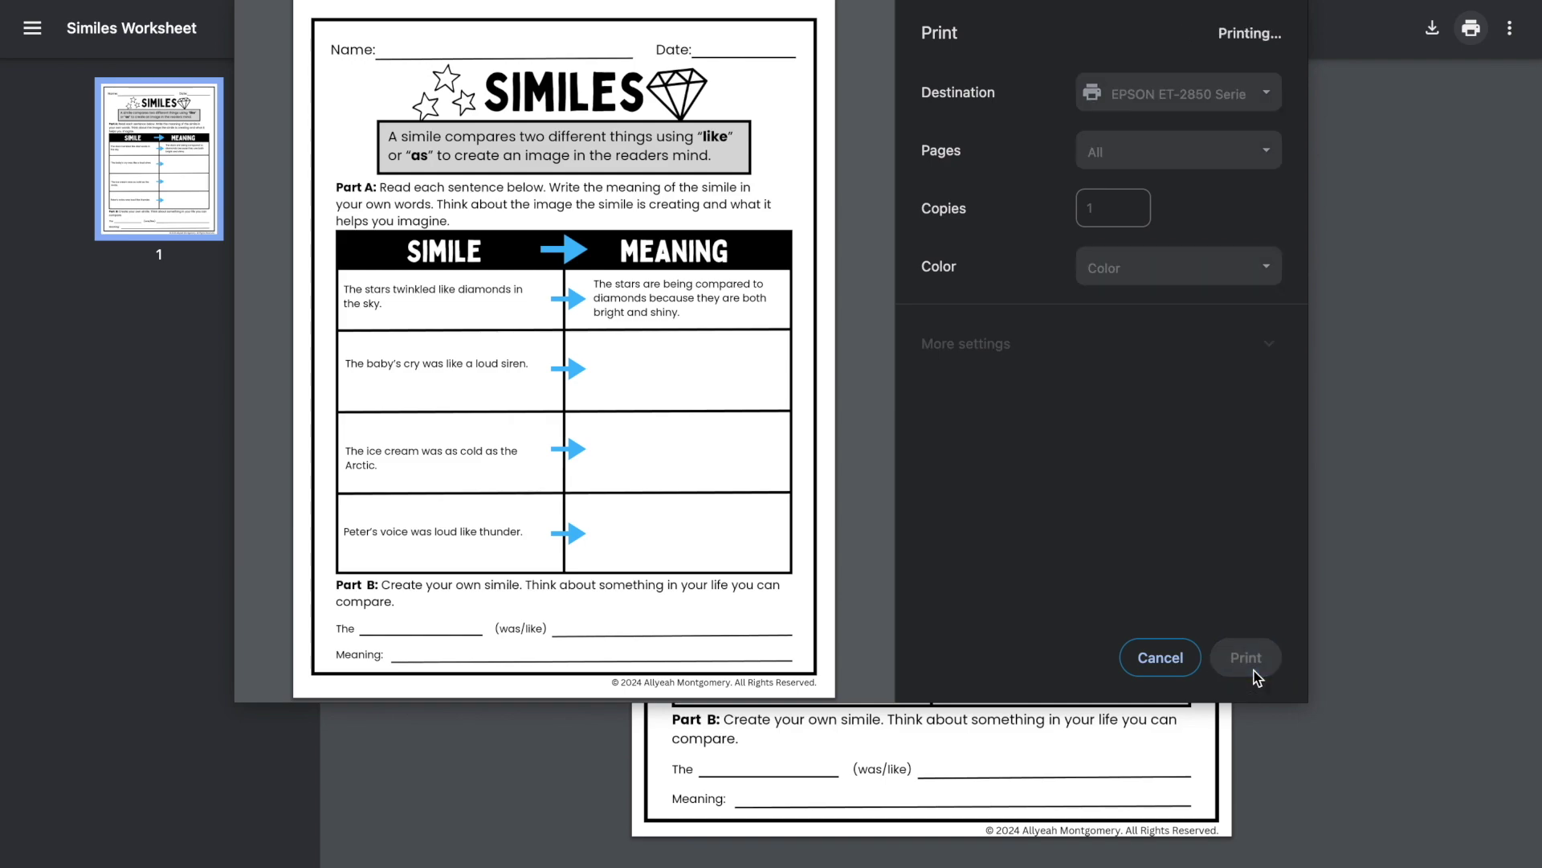